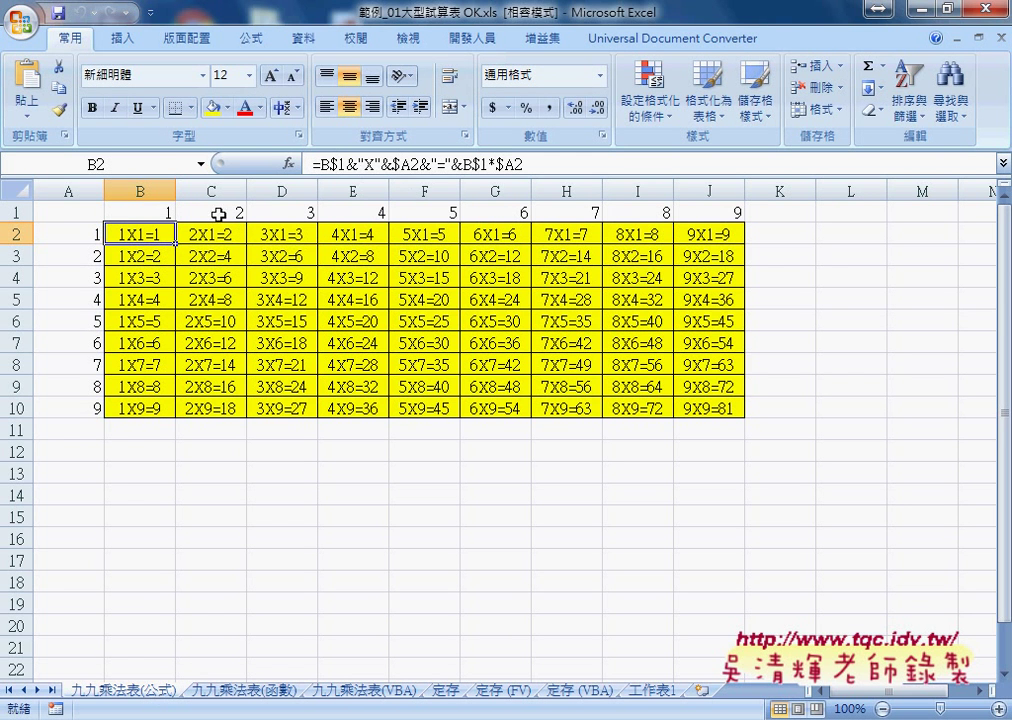
Inspect column A and B2's formula, then start editing A1's COLUMN() formula on the 九九乘法表(函數) sheet
click(75, 186)
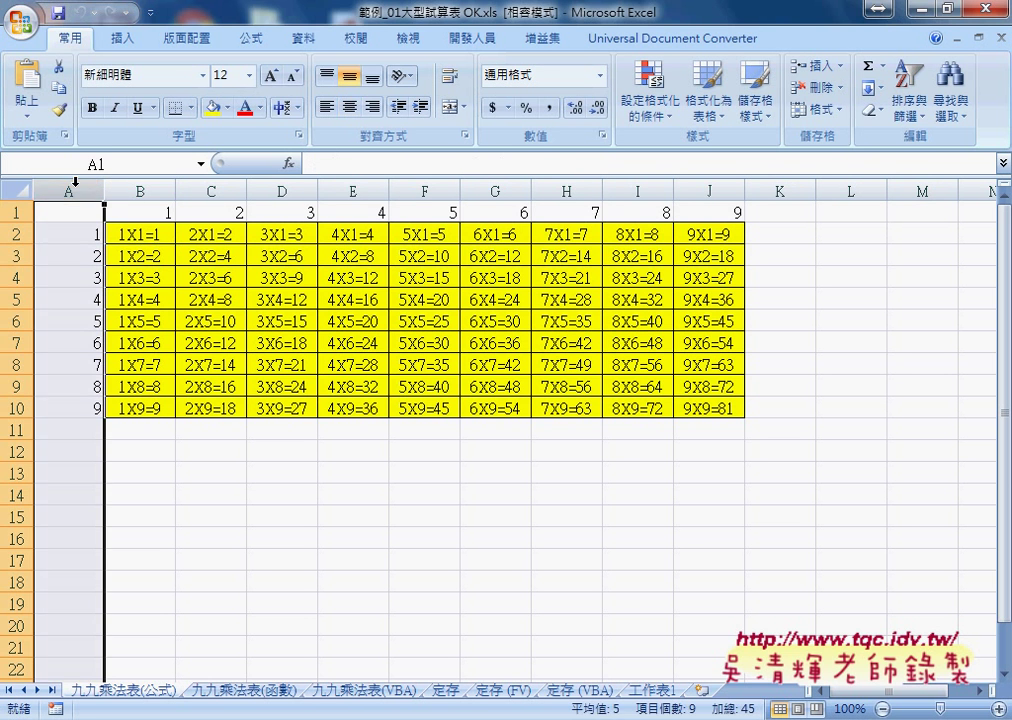
click(155, 233)
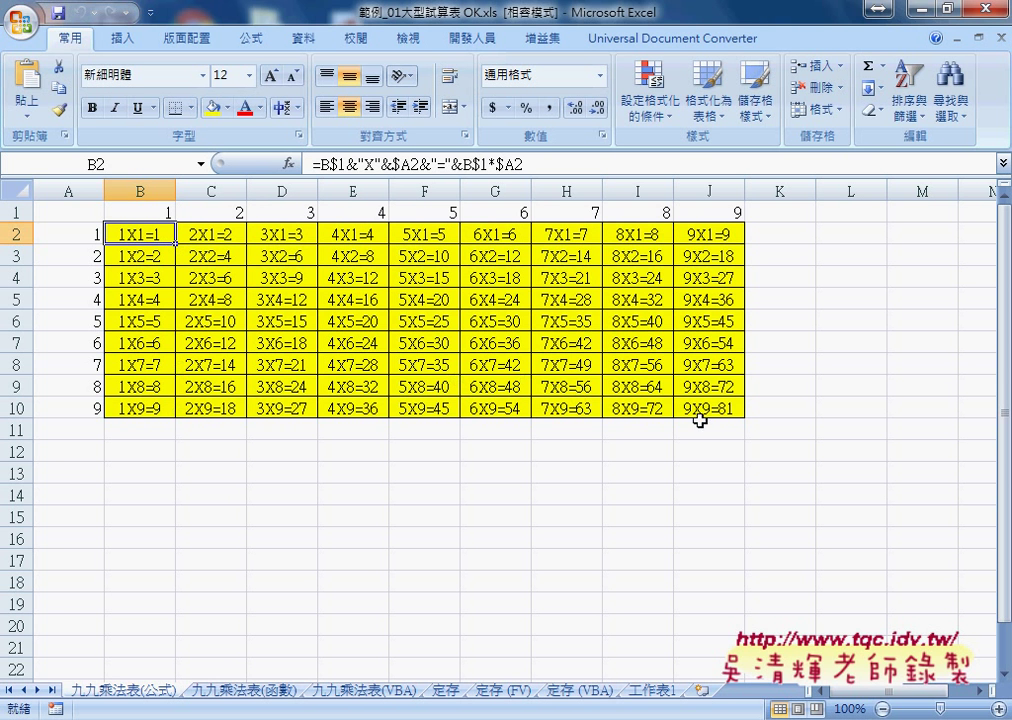
click(258, 692)
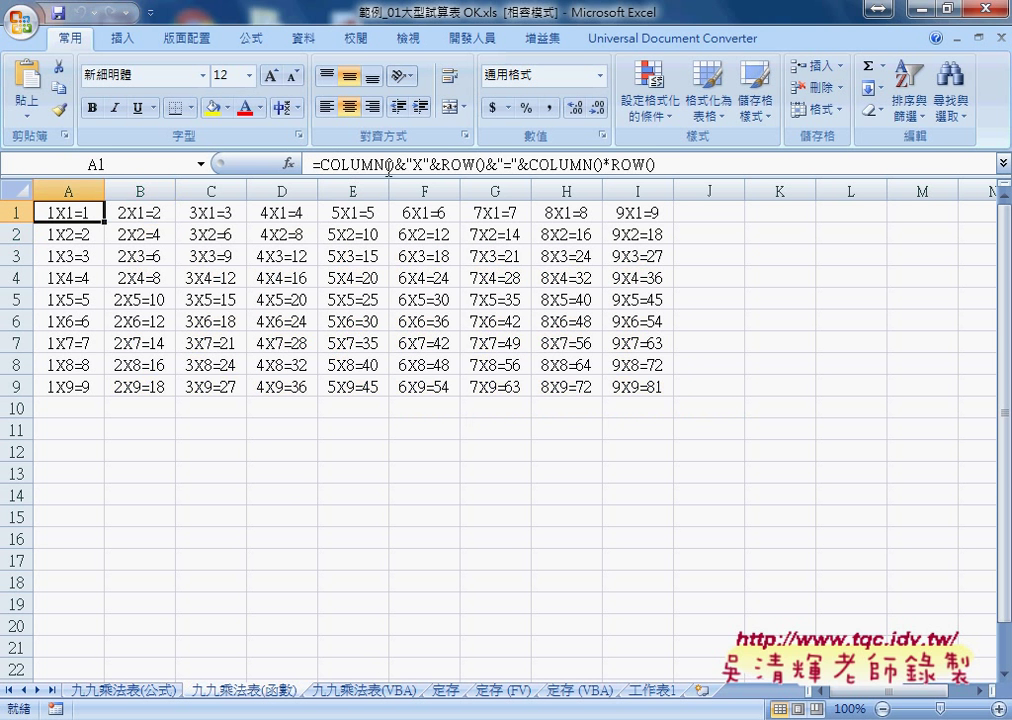
click(321, 163)
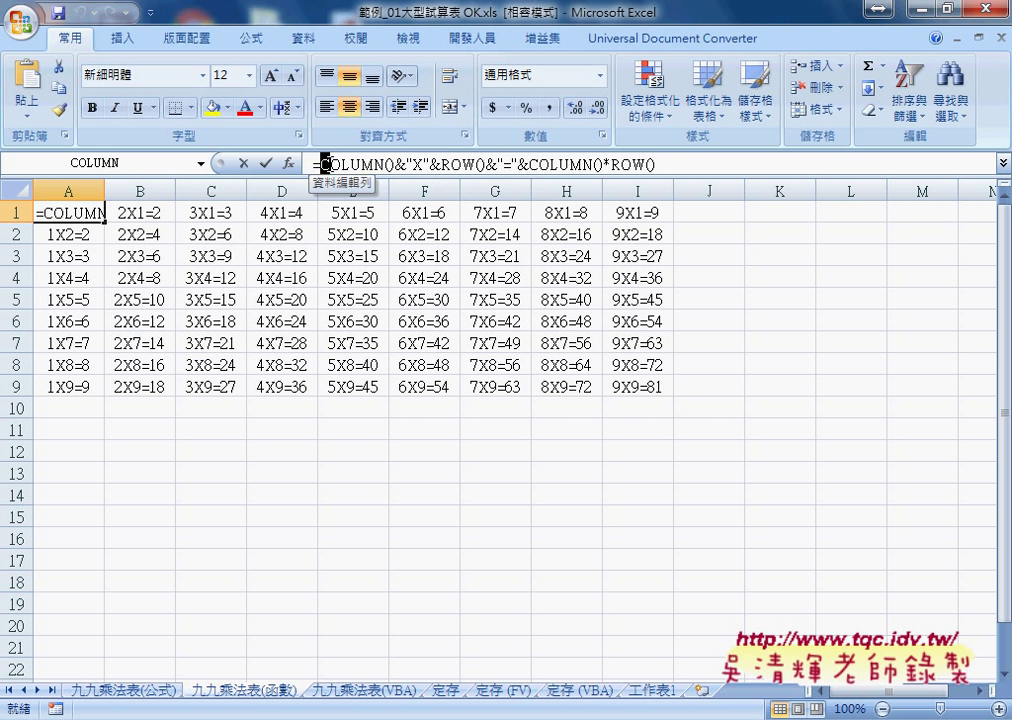
drag(321, 163, 396, 163)
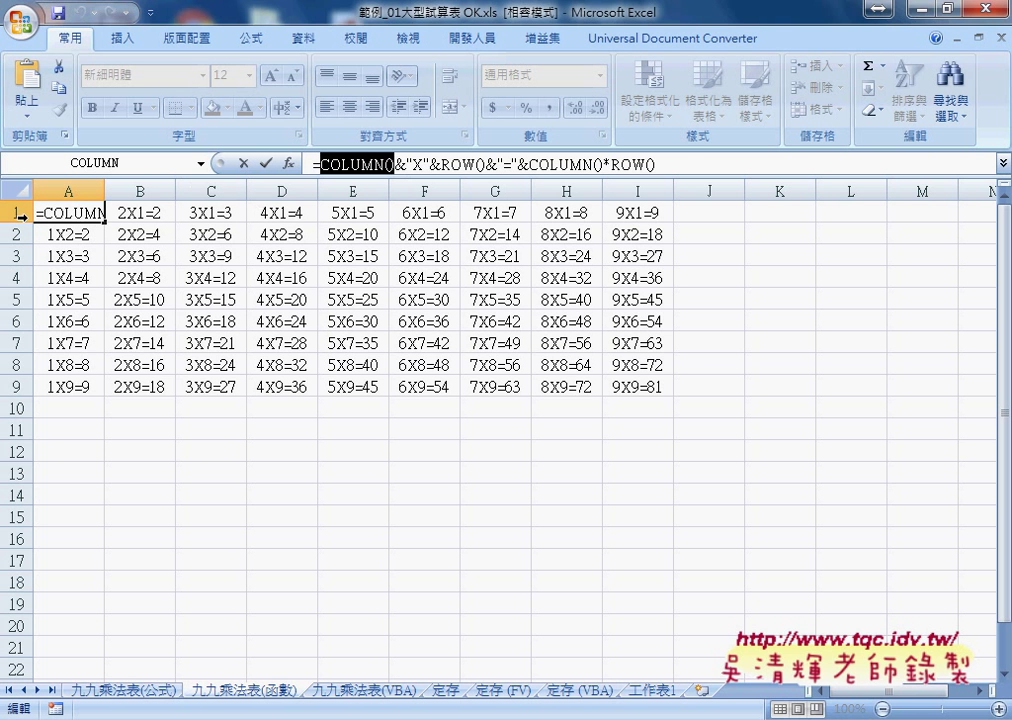
Try E12 as the COLUMN() reference, cancel the edit, and show the 九九乘法表(VBA) sheet
click(393, 163)
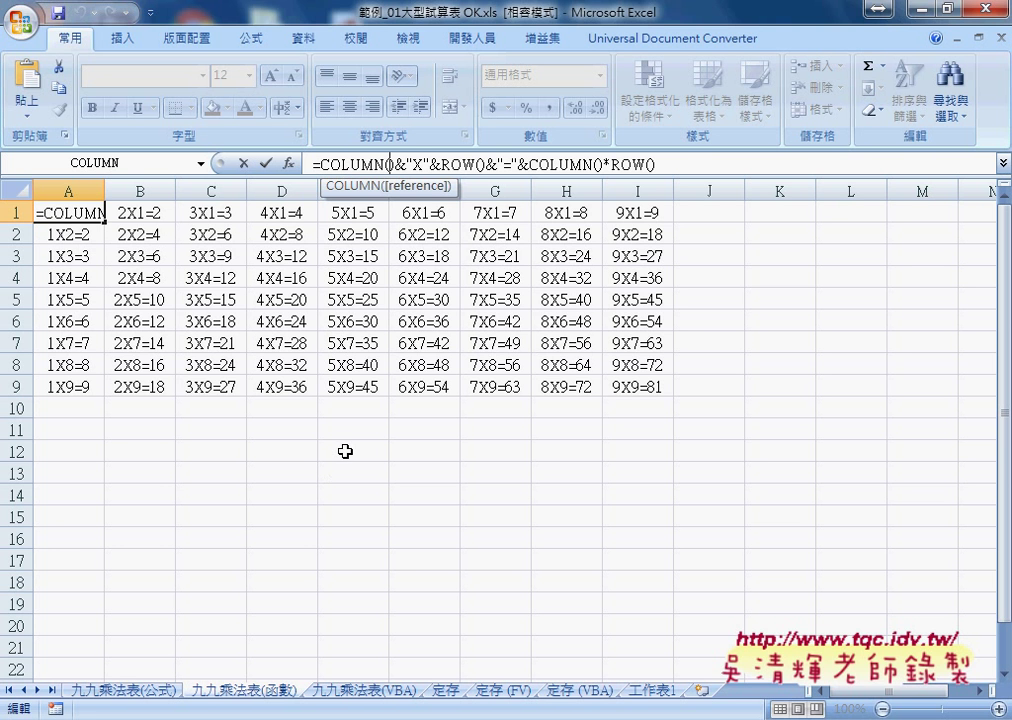
click(345, 450)
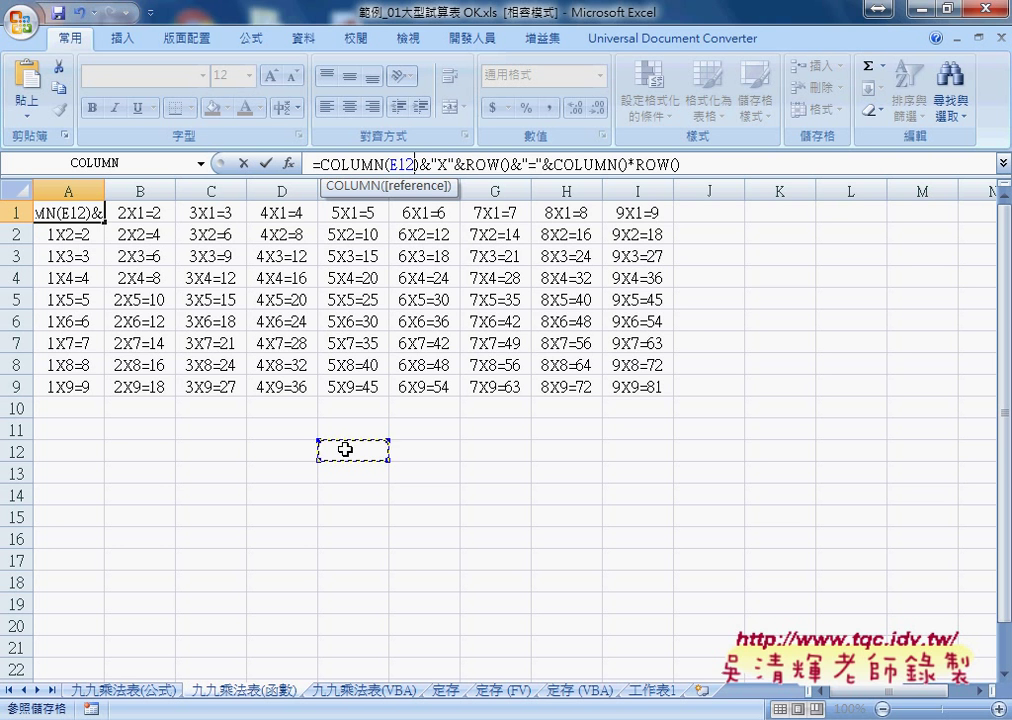
click(242, 163)
click(363, 690)
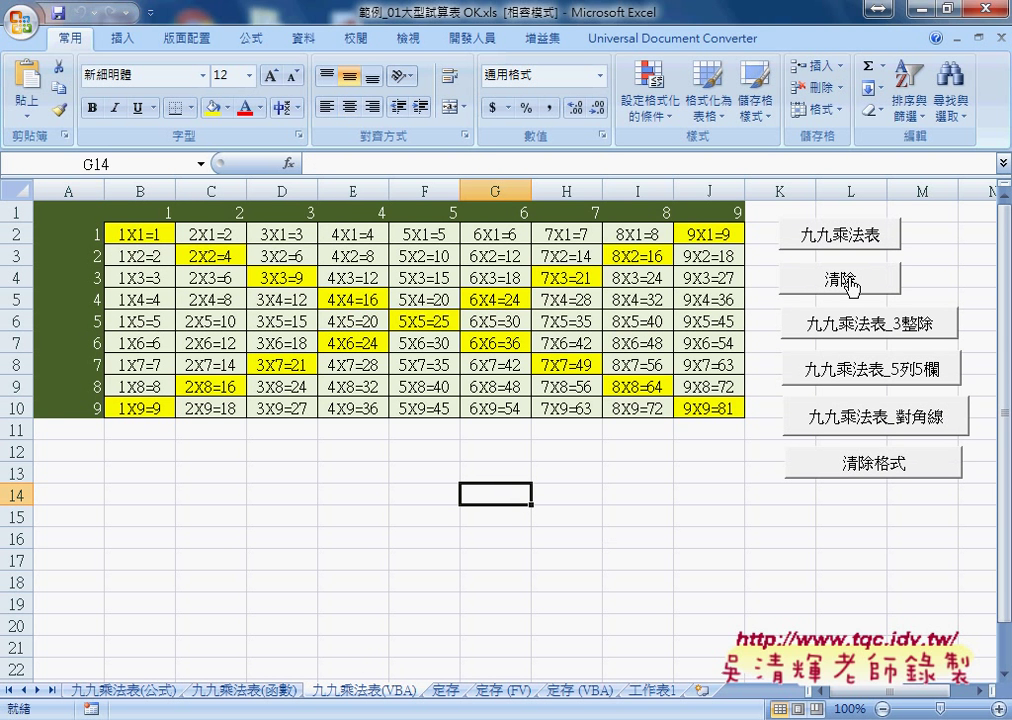
Clear the table, remove the yellow highlights, and regenerate the 9×9 multiplication table
click(850, 282)
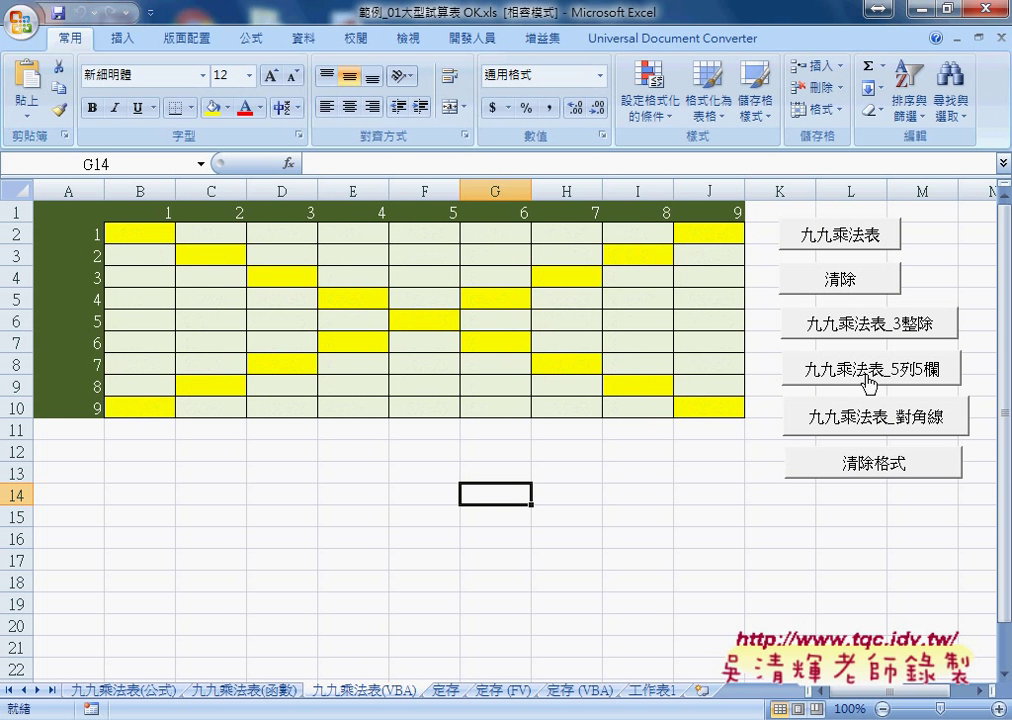
click(874, 462)
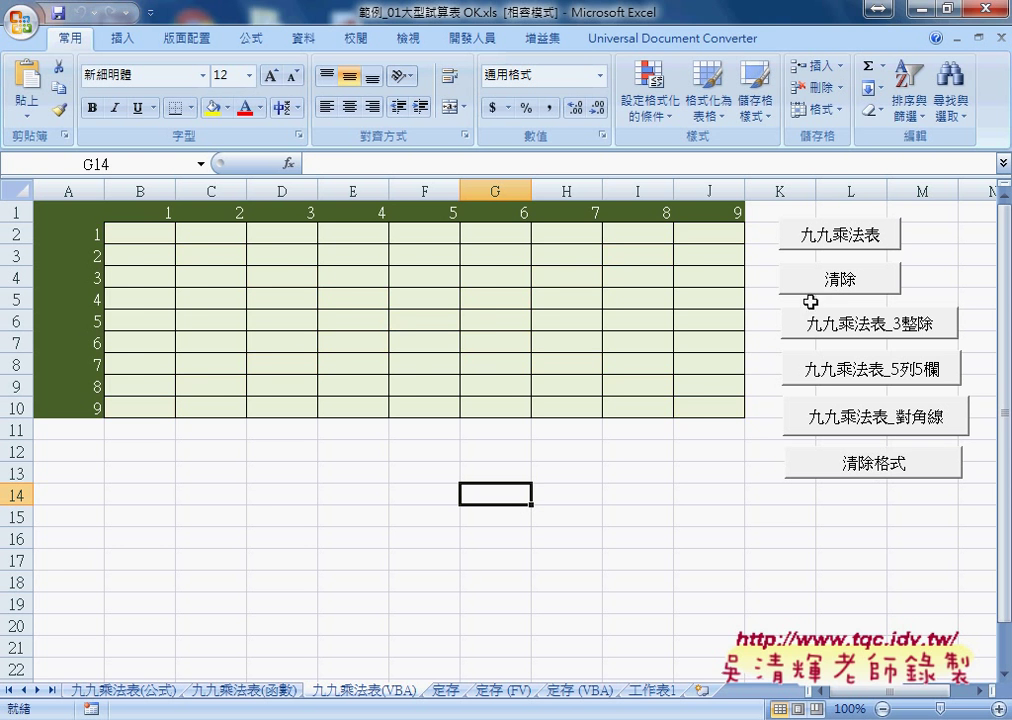
click(841, 245)
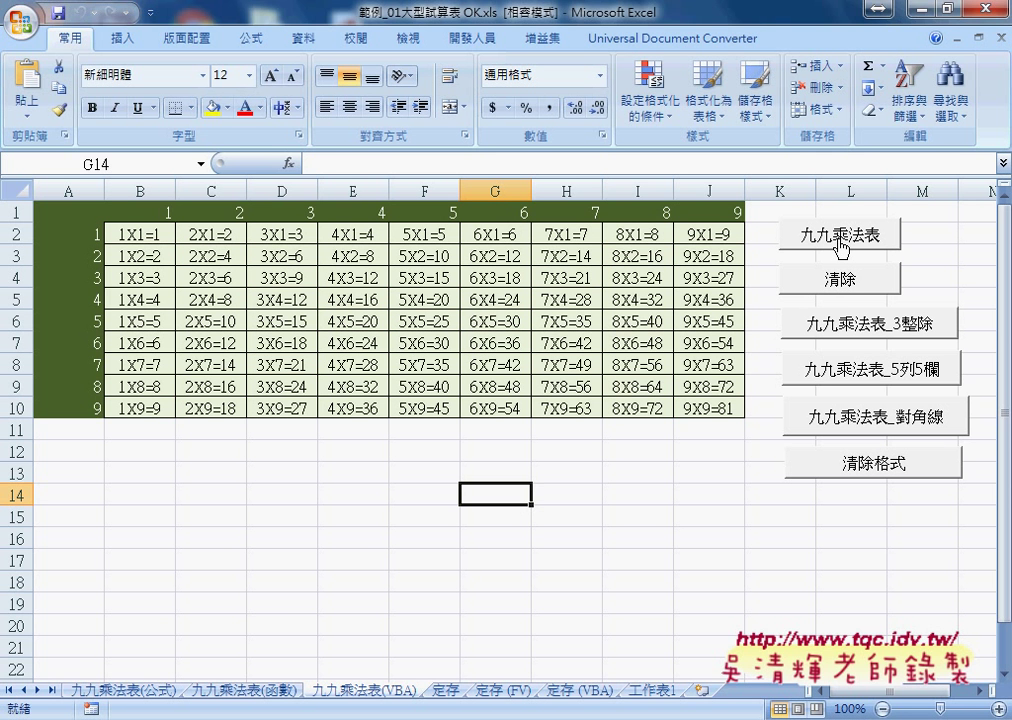
click(845, 280)
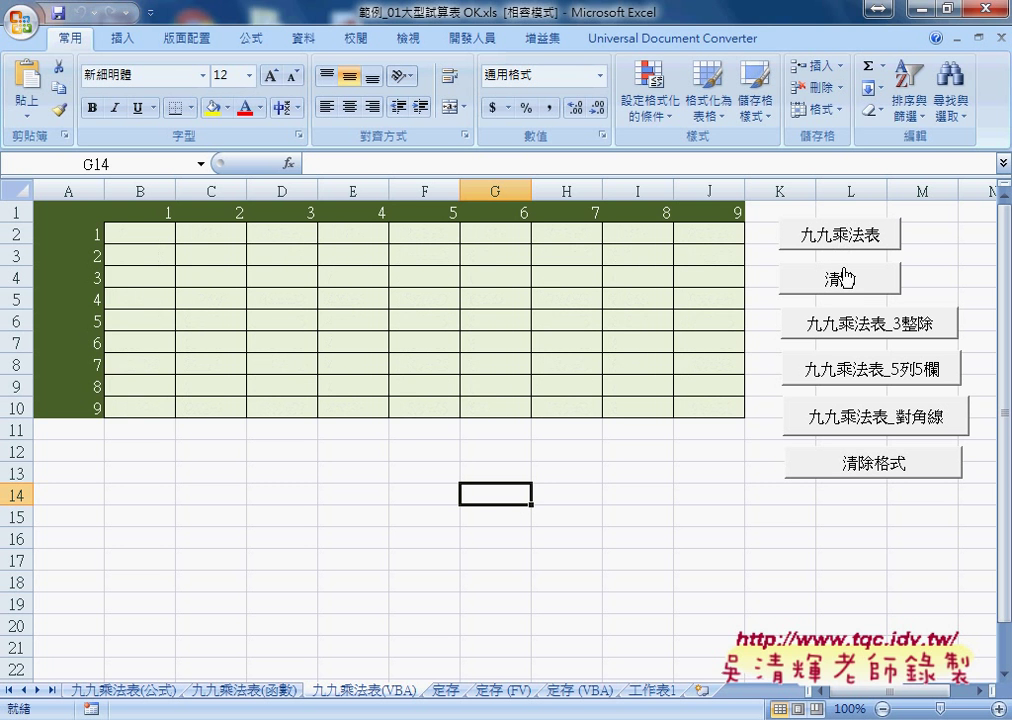
click(840, 238)
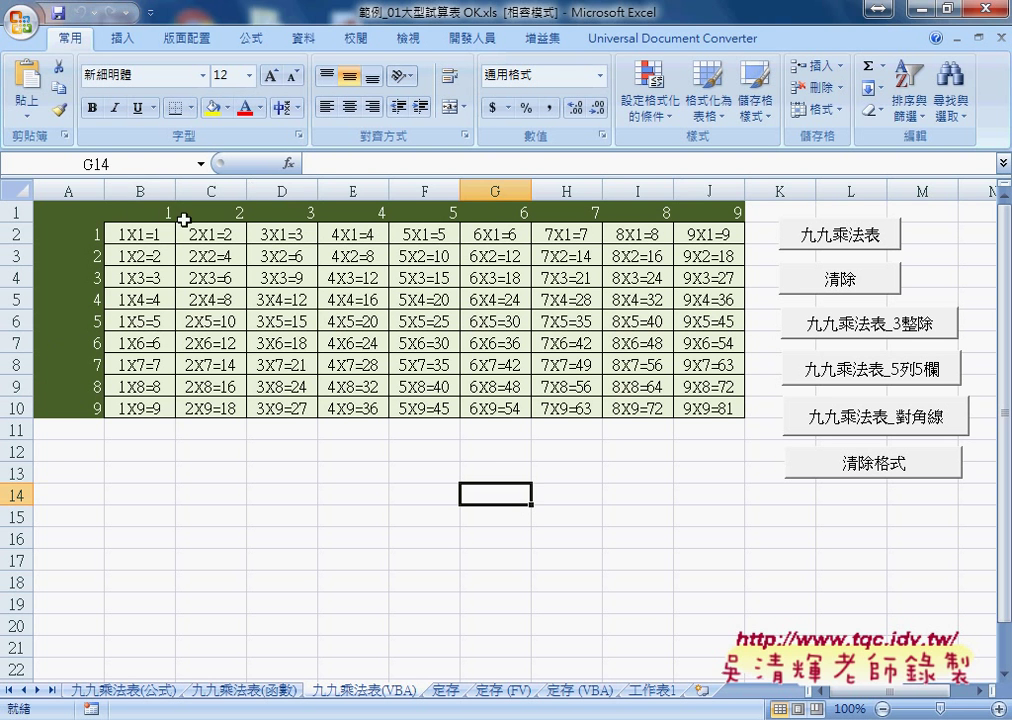
click(140, 232)
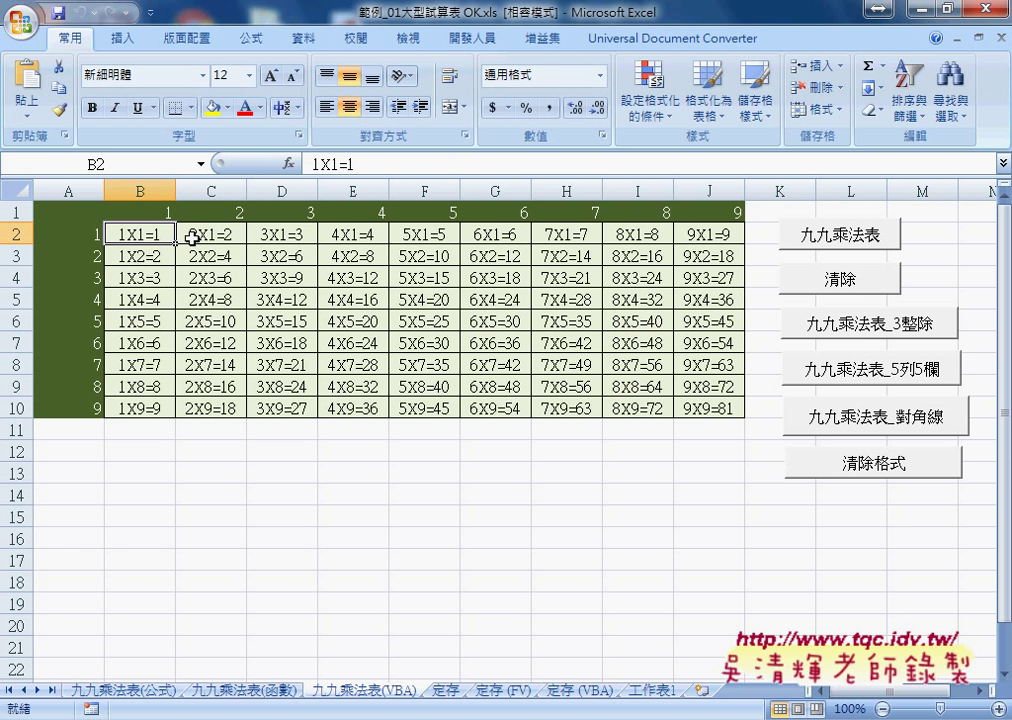
Open the 九九乘法表 button's assigned macro in the VBA editor
right_click(833, 243)
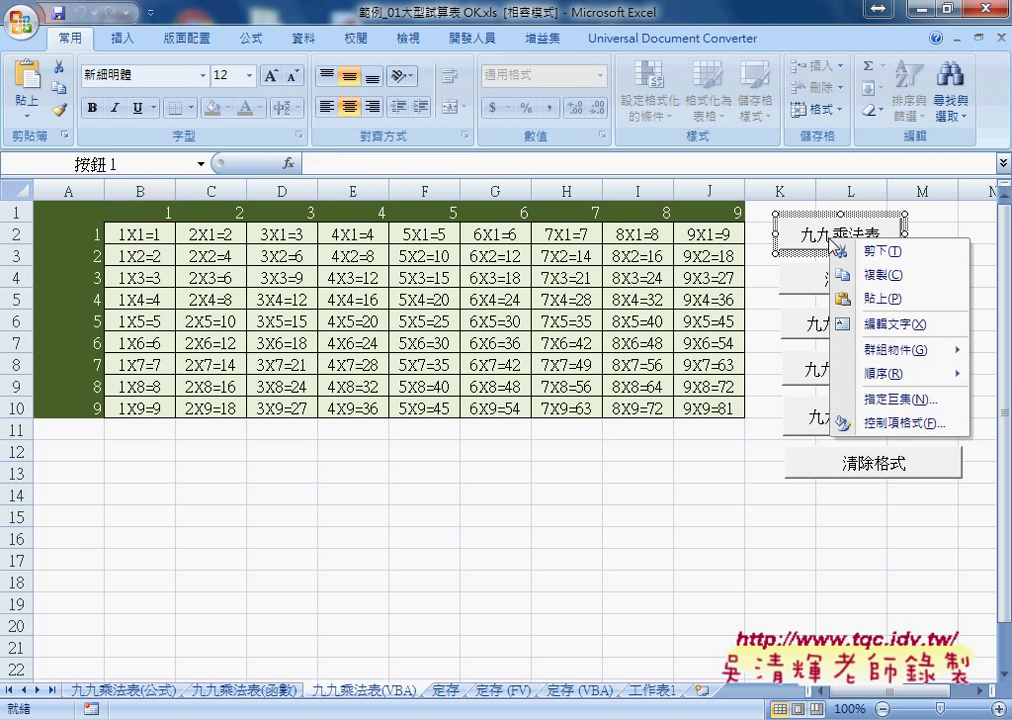
click(900, 399)
click(960, 283)
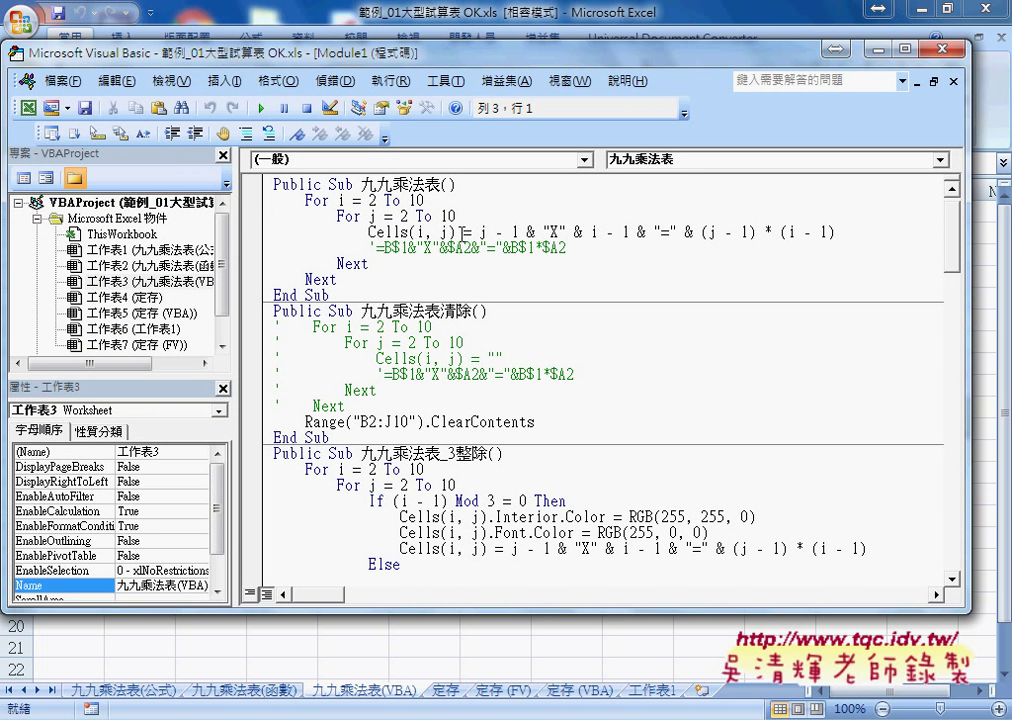
drag(481, 232, 519, 232)
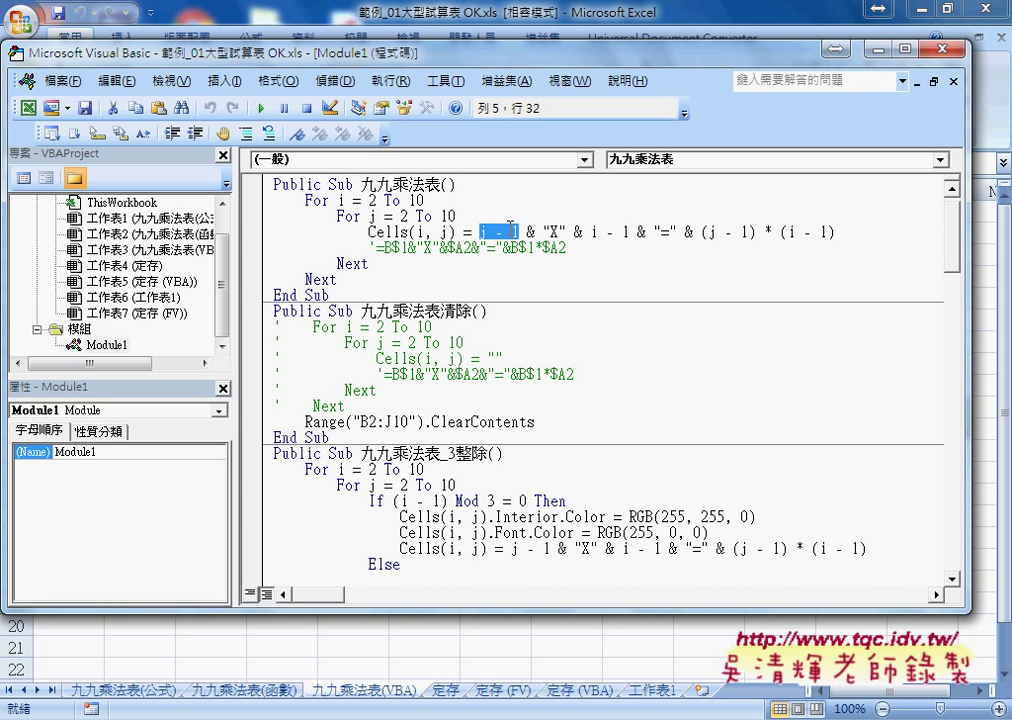
click(408, 216)
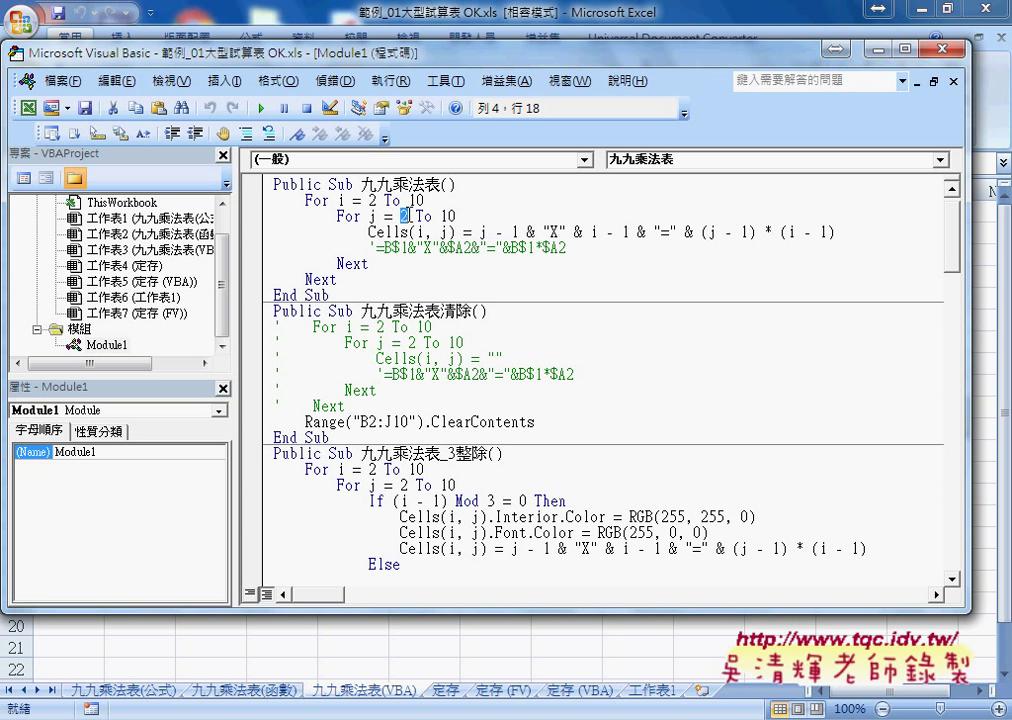
drag(481, 232, 519, 232)
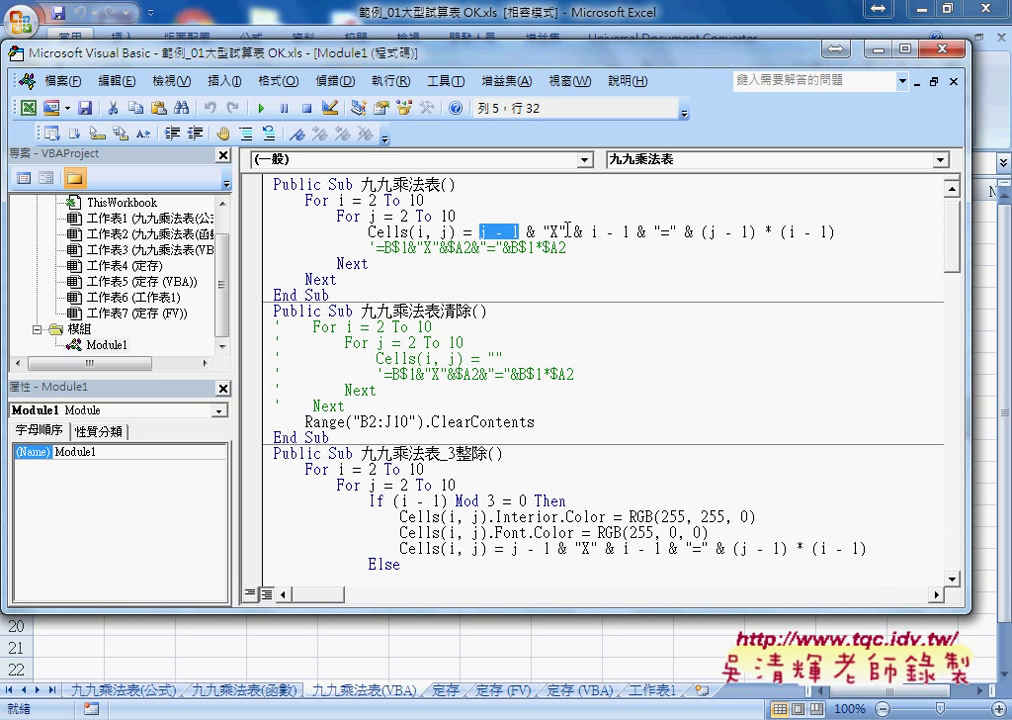
drag(527, 232, 581, 232)
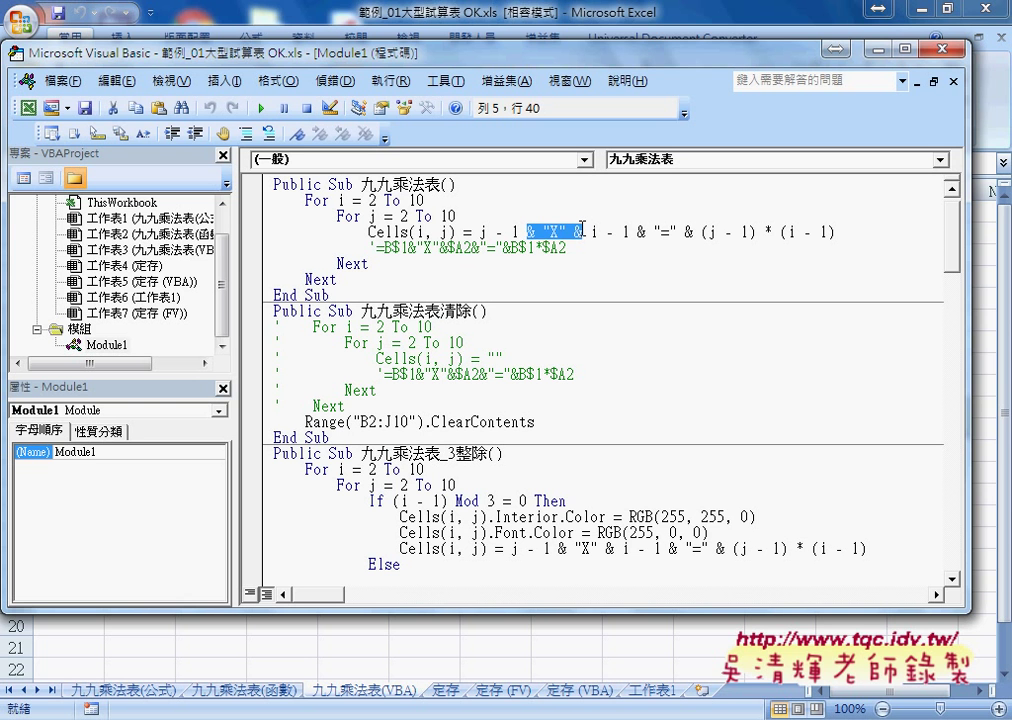
drag(518, 232, 527, 232)
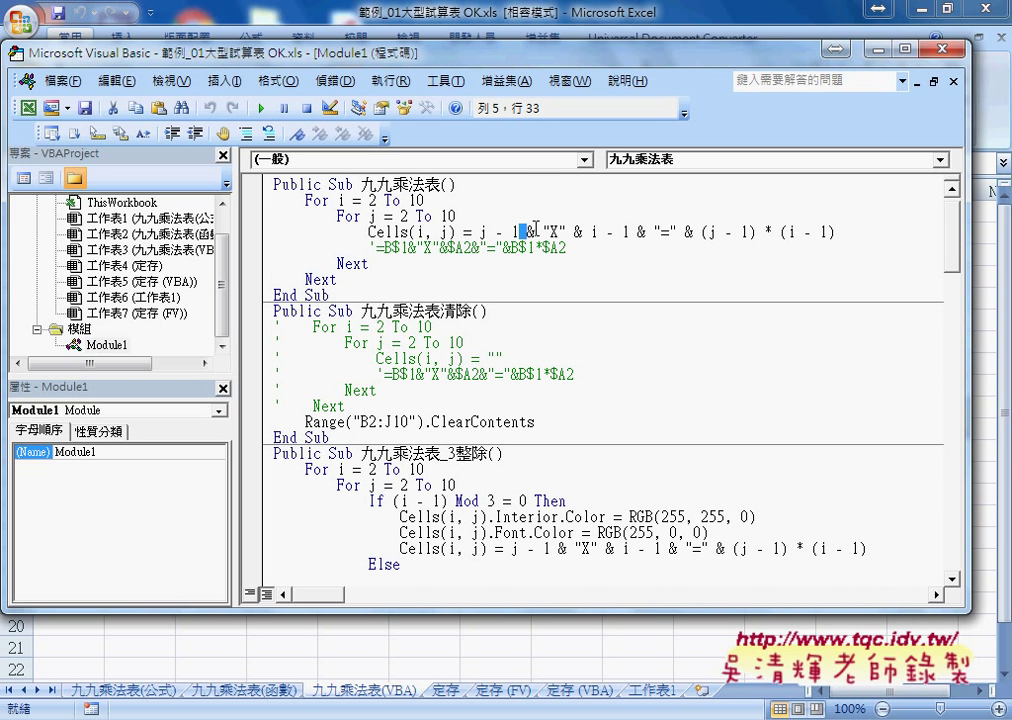
drag(591, 232, 848, 233)
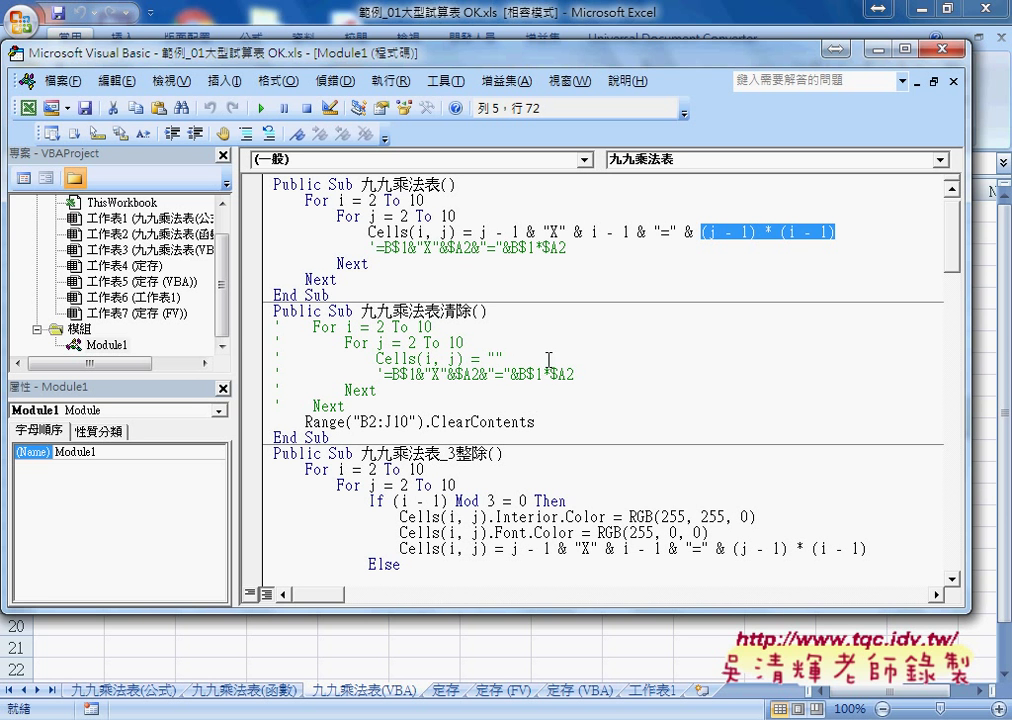
click(505, 358)
drag(481, 232, 848, 233)
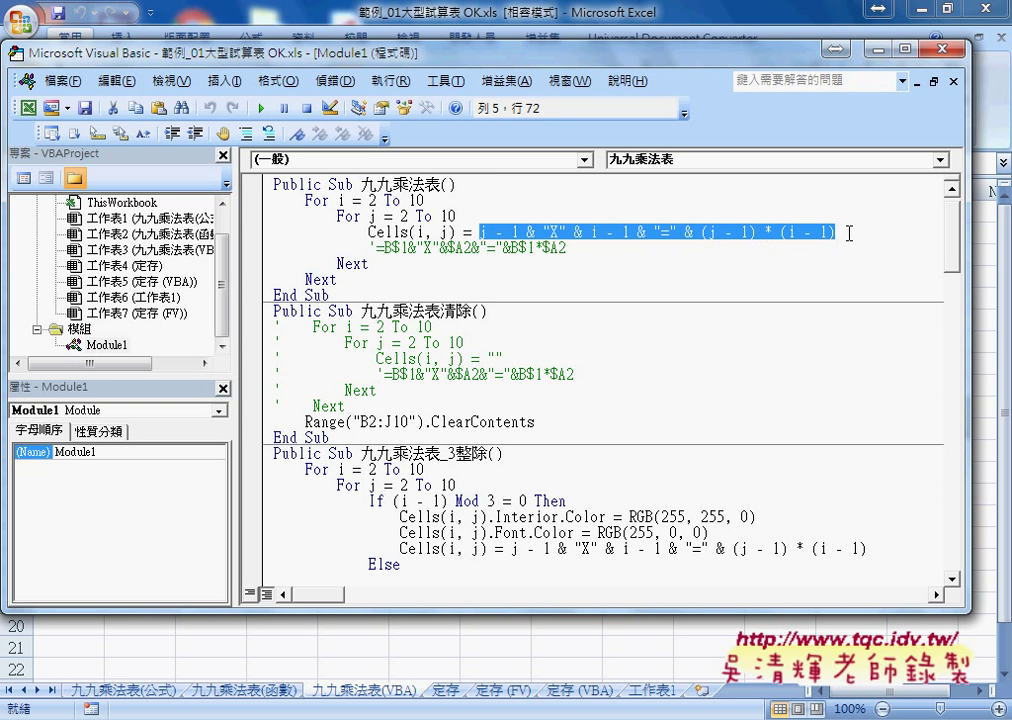
text("")
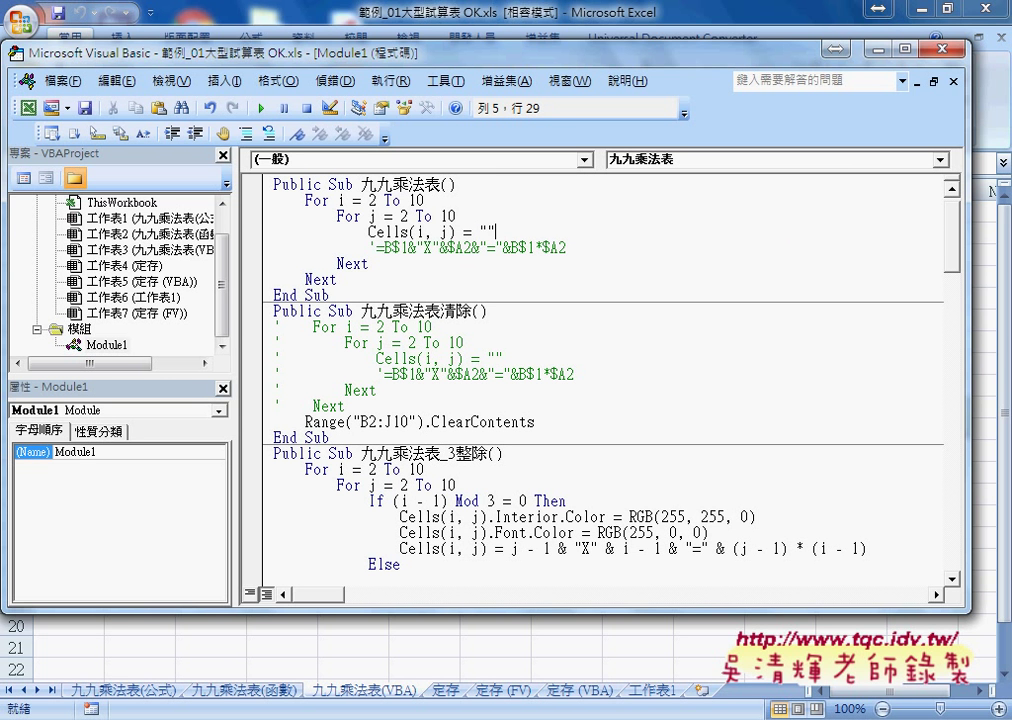
key(ctrl+z)
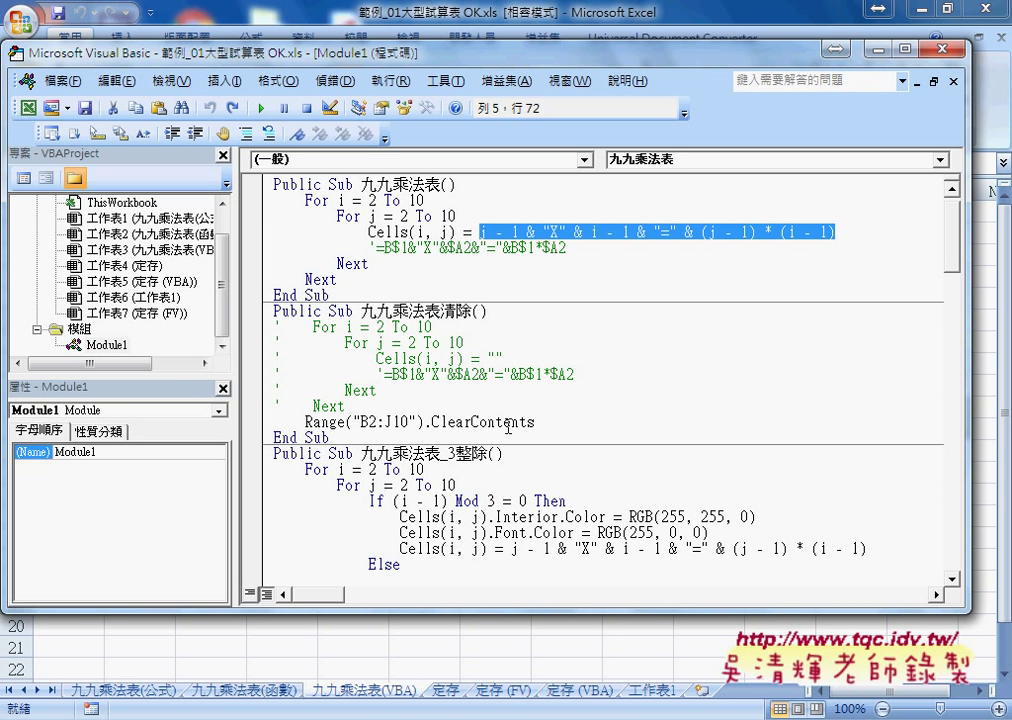
mouse_move(535, 422)
mouse_down()
mouse_move(433, 424)
mouse_move(550, 423)
mouse_up()
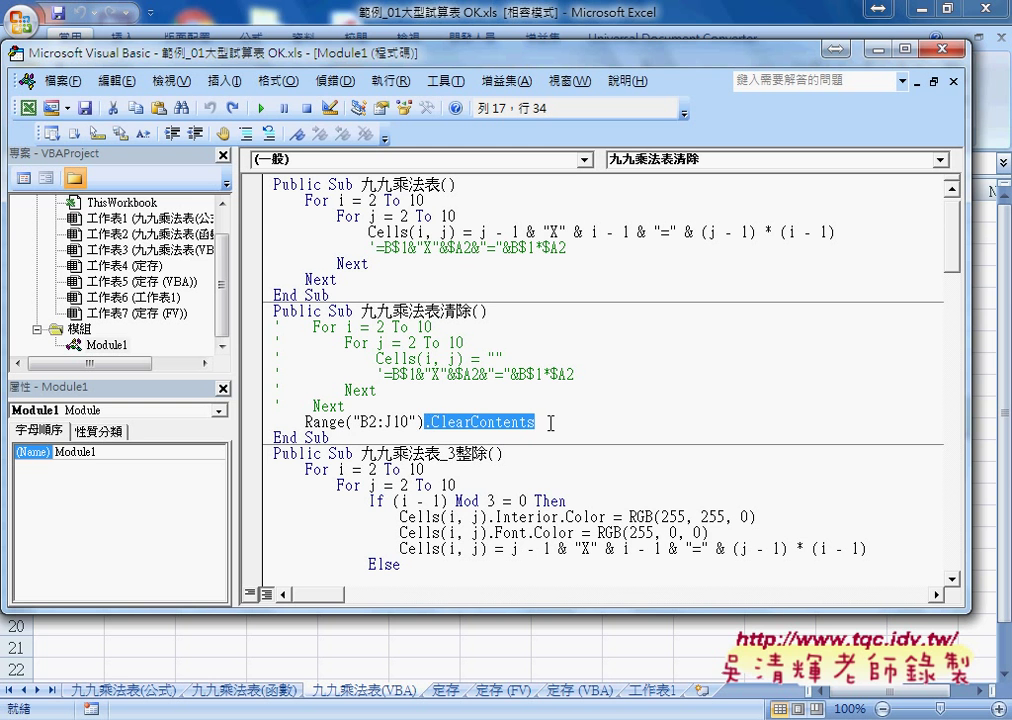
Complete the macro line as Range("B2:J10").ClearContents and narrow the editor window
text(.)
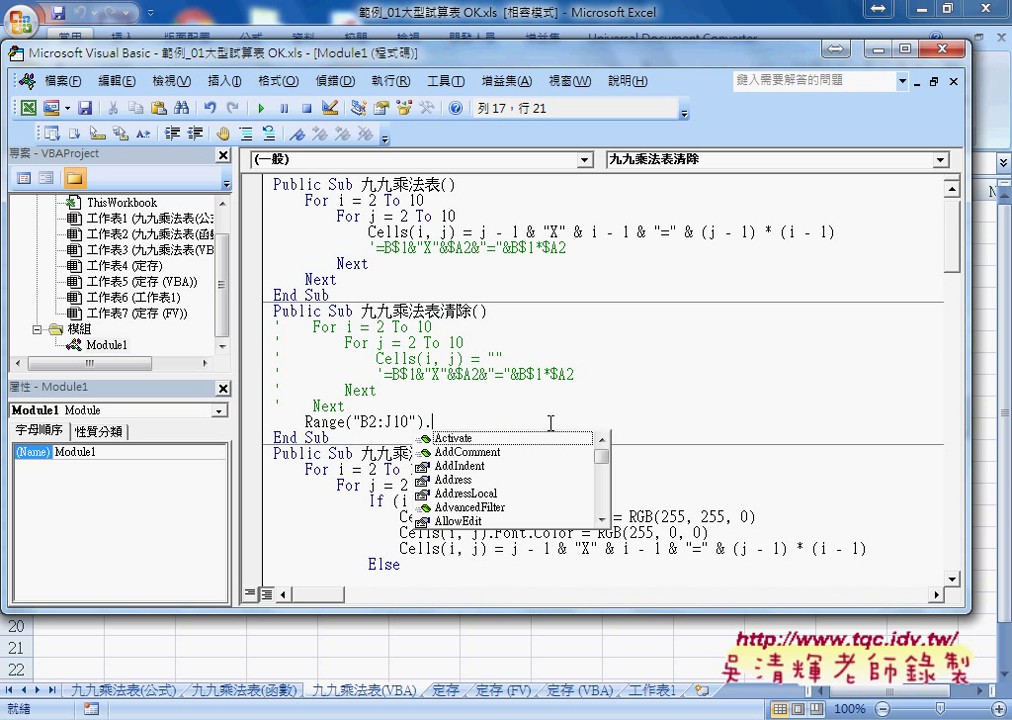
text(t)
key(BackSpace)
text(c)
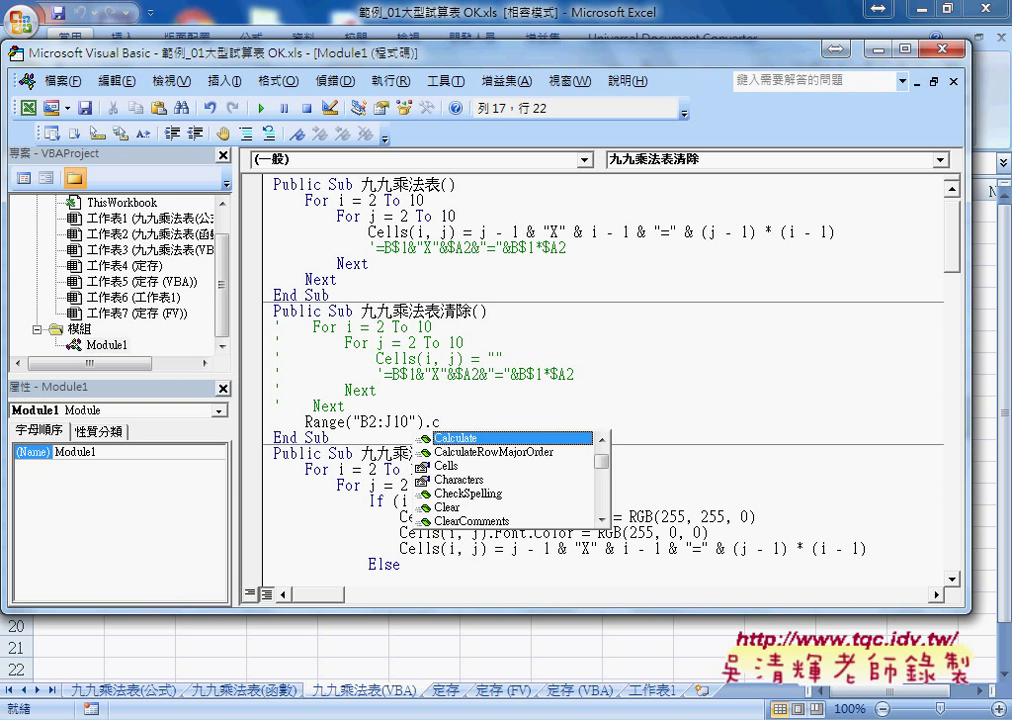
text(l)
key(Down)
key(Down)
key(Down)
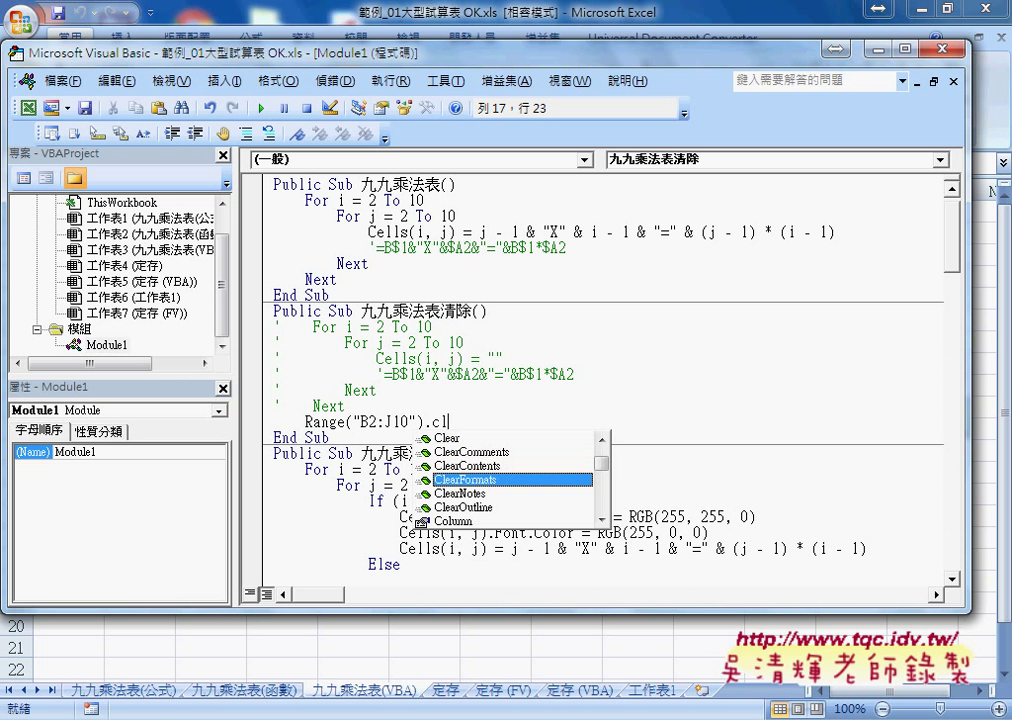
key(Up)
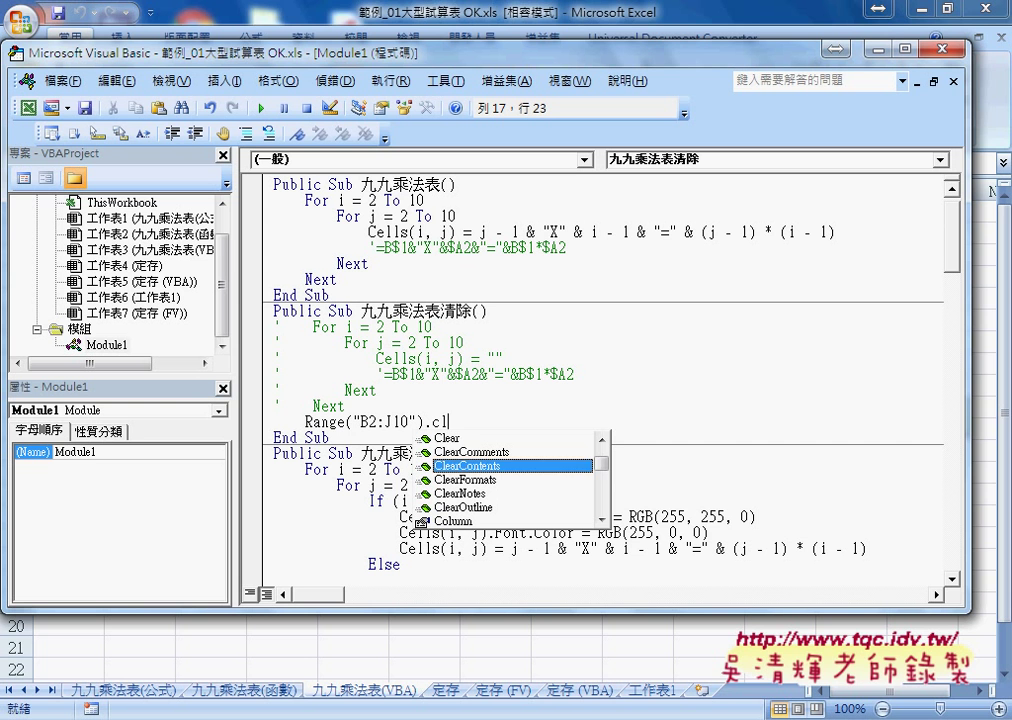
key(Up)
key(Up)
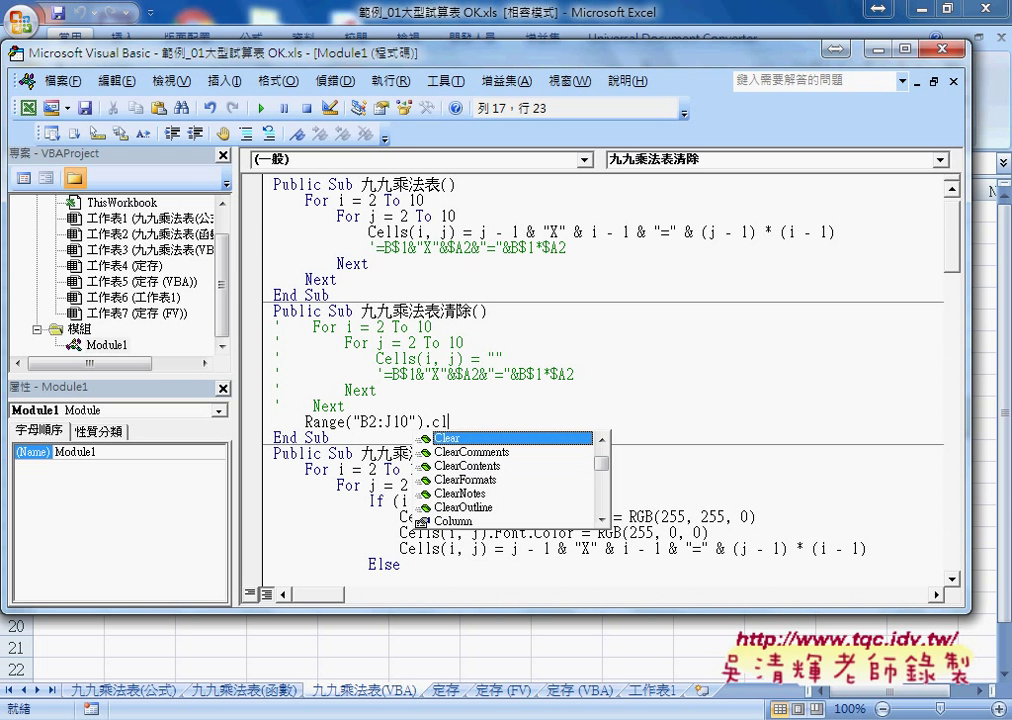
key(Down)
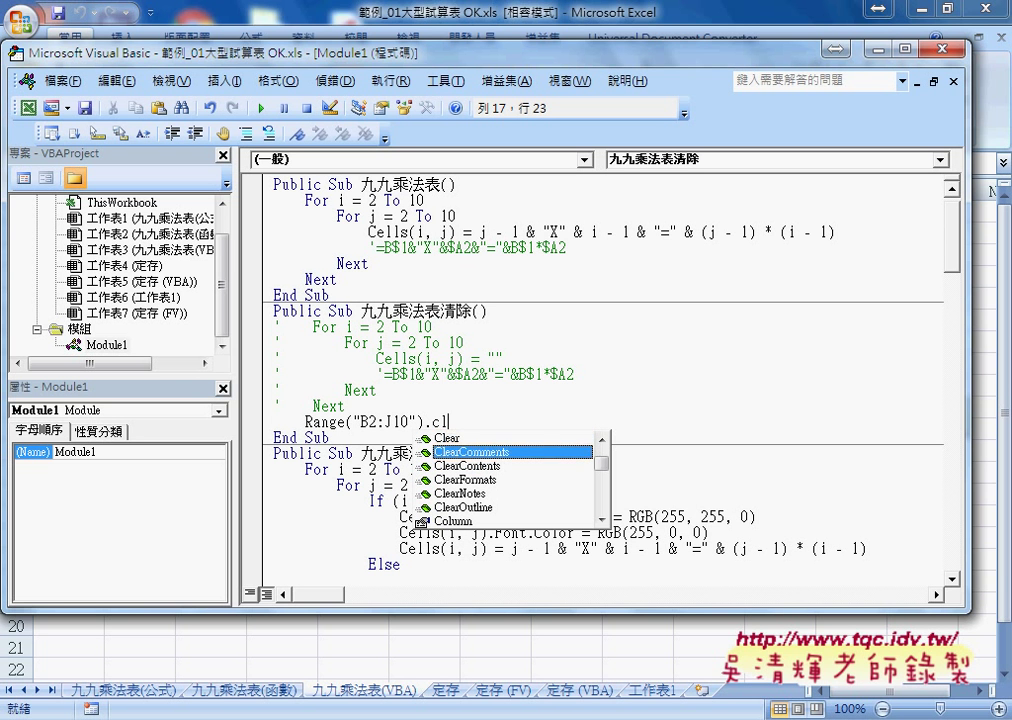
key(Down)
key(Down)
key(Up)
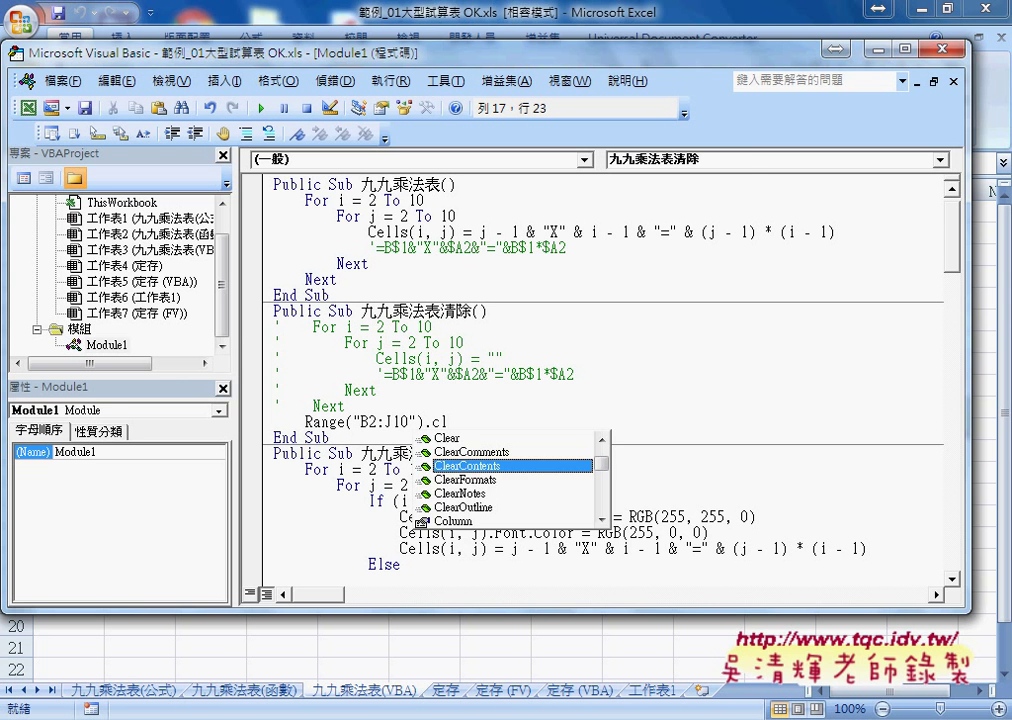
key(space)
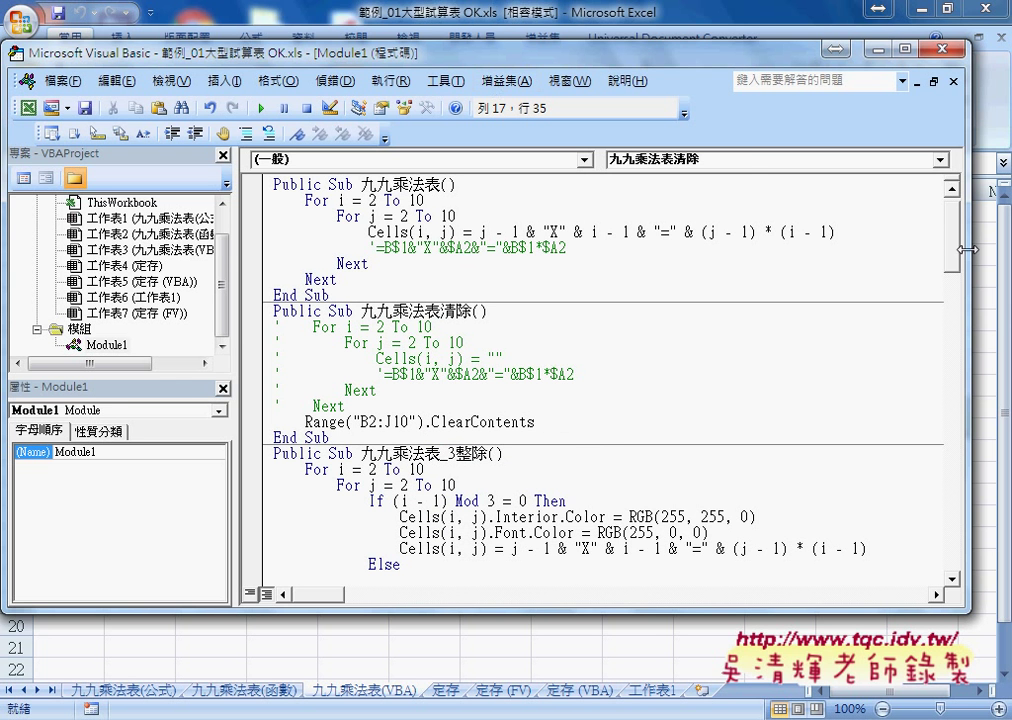
drag(967, 258, 728, 258)
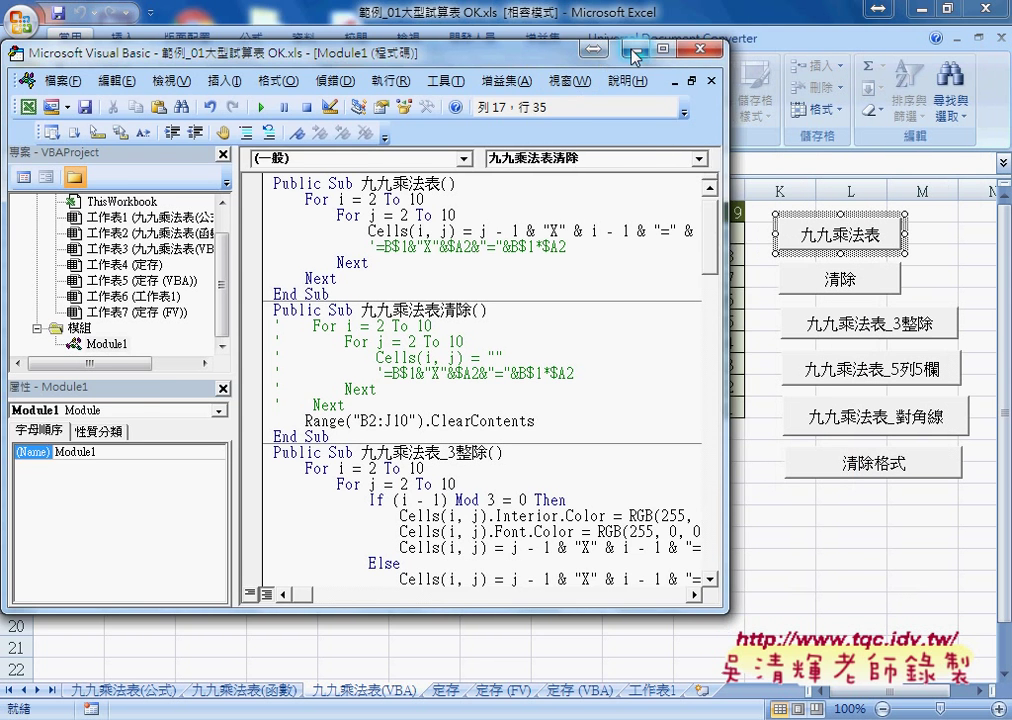
Back in Excel, point out rows 4, 7 and 10, then run the 九九乘法表_3整除 macro
click(490, 30)
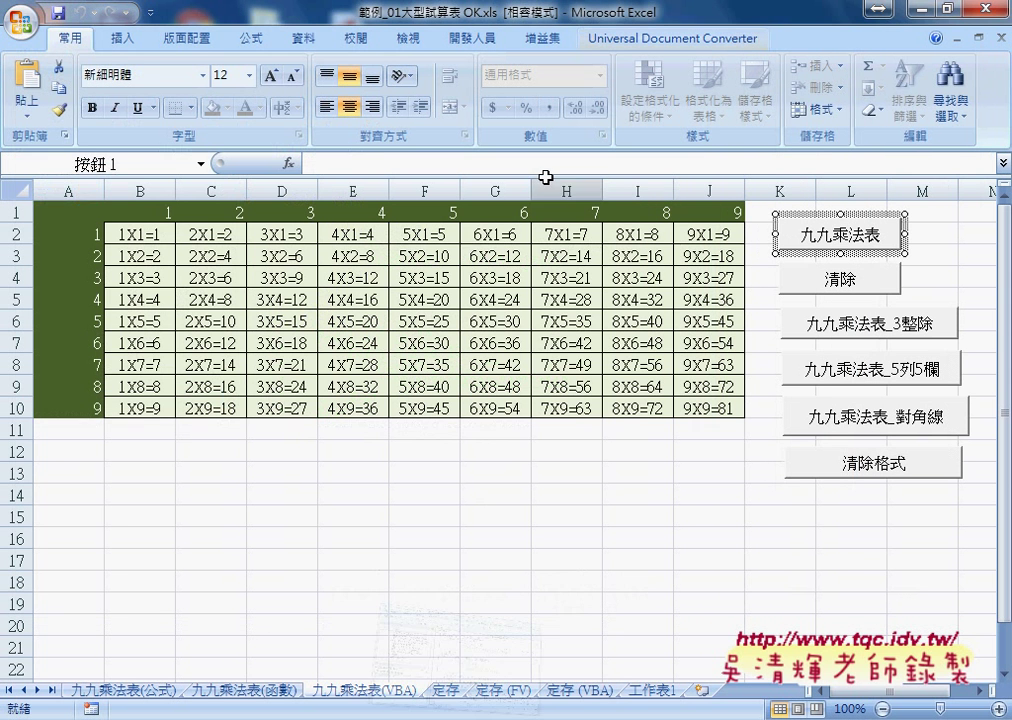
click(758, 410)
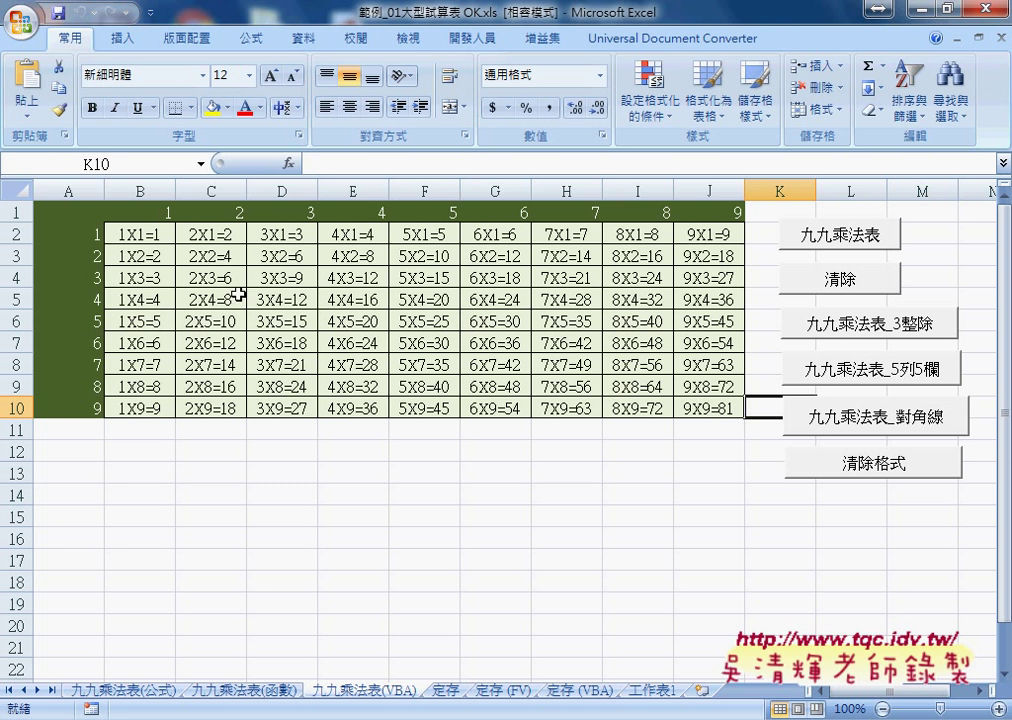
drag(80, 278, 572, 283)
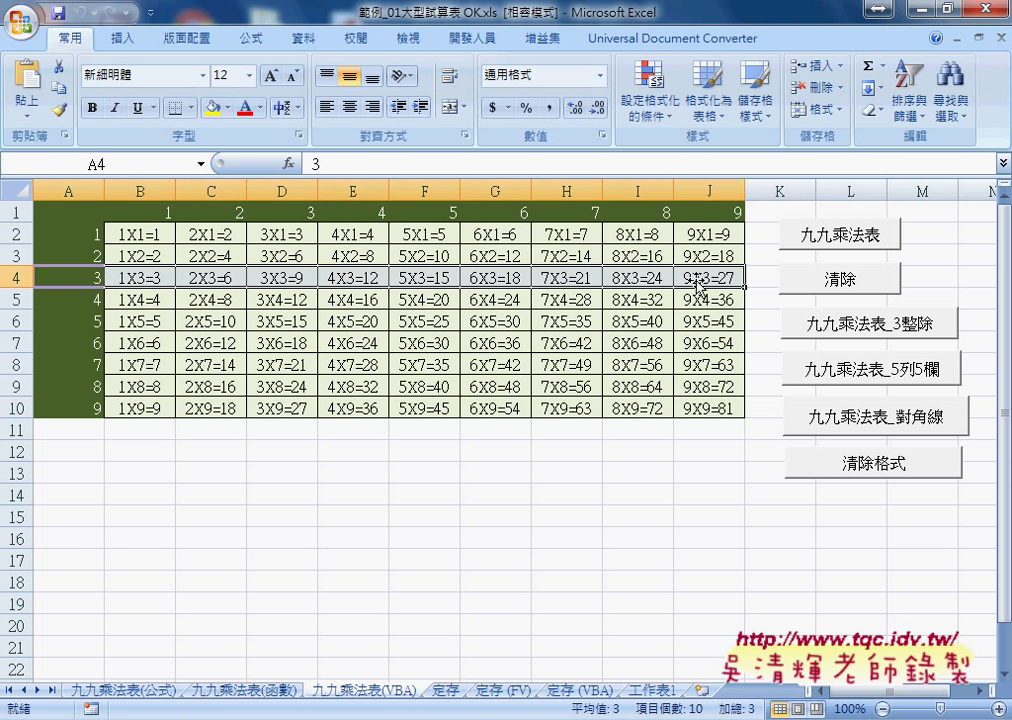
drag(63, 342, 700, 343)
drag(90, 406, 700, 409)
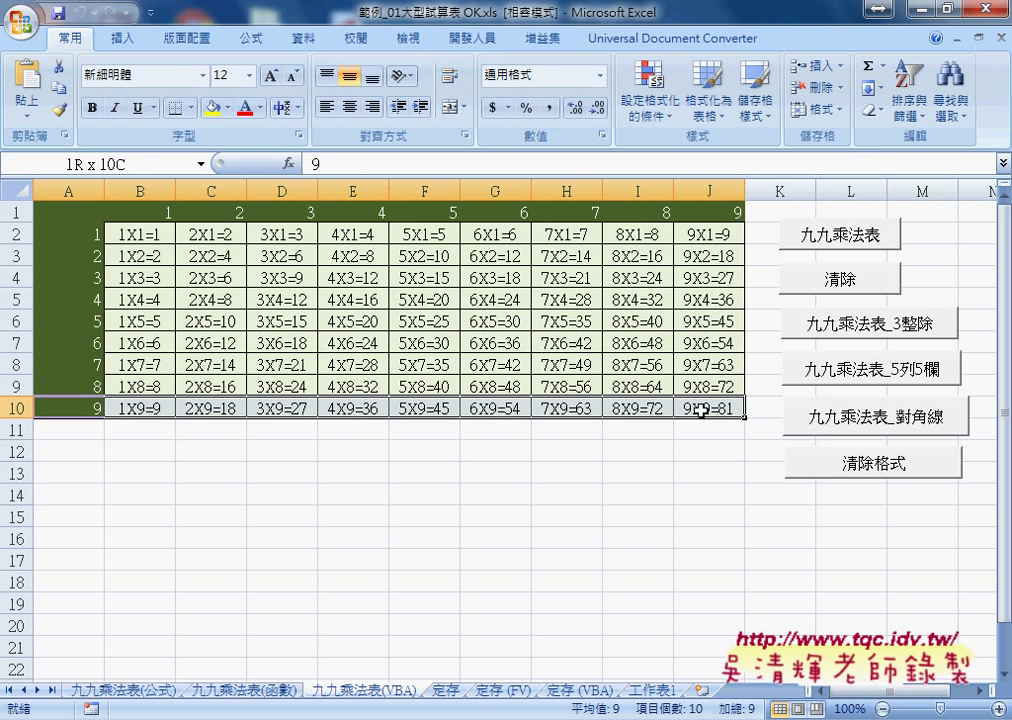
click(168, 279)
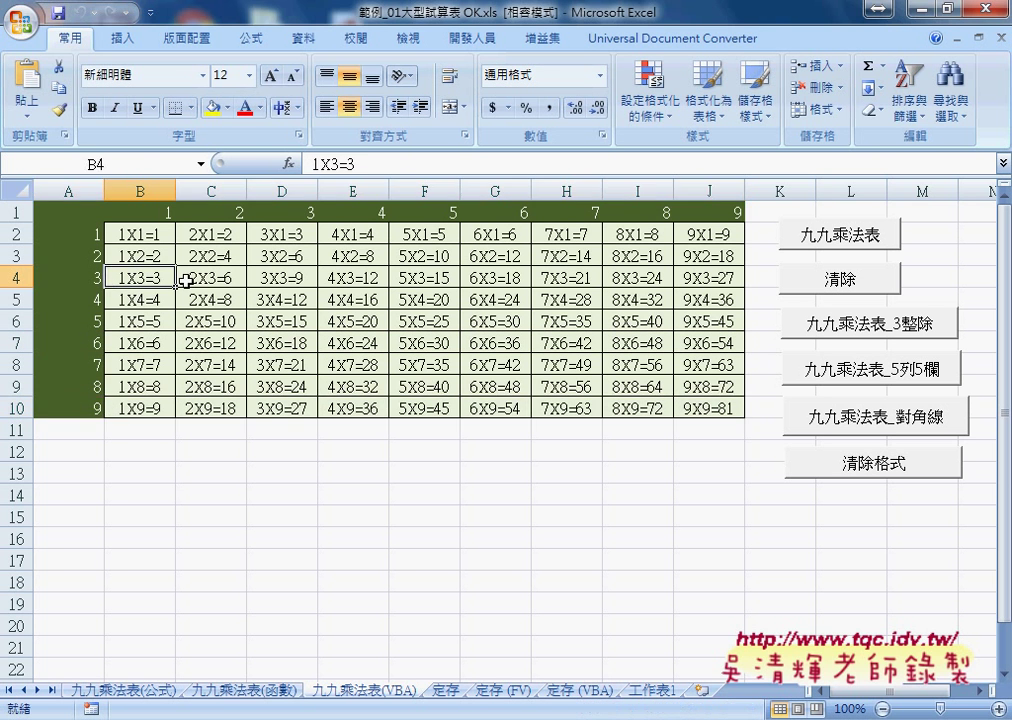
click(220, 282)
click(282, 282)
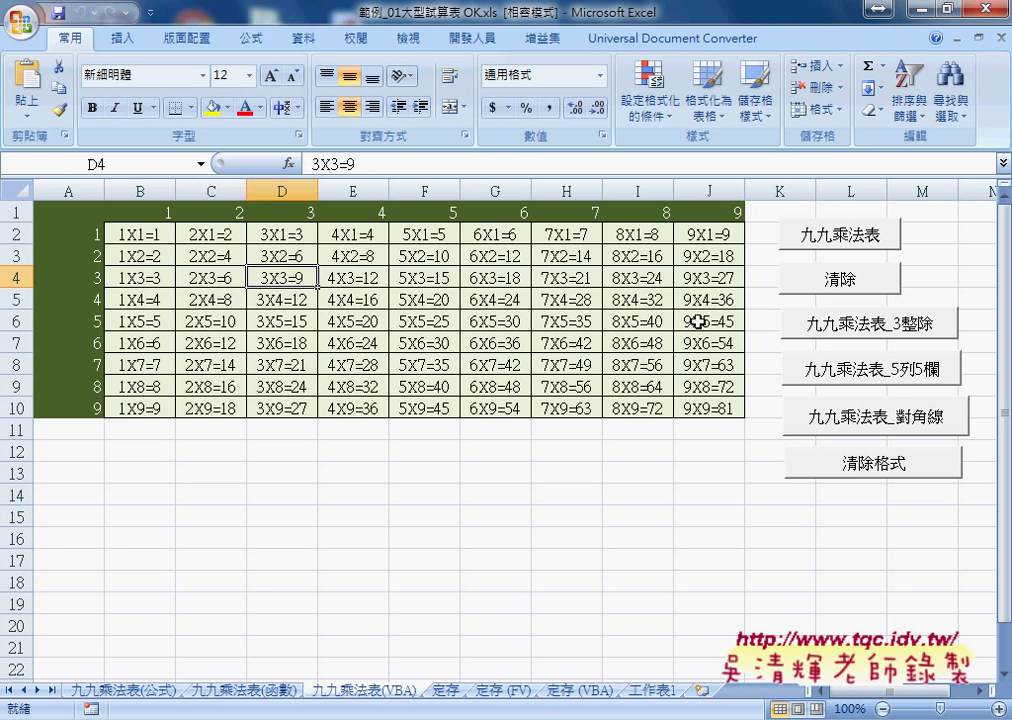
click(840, 334)
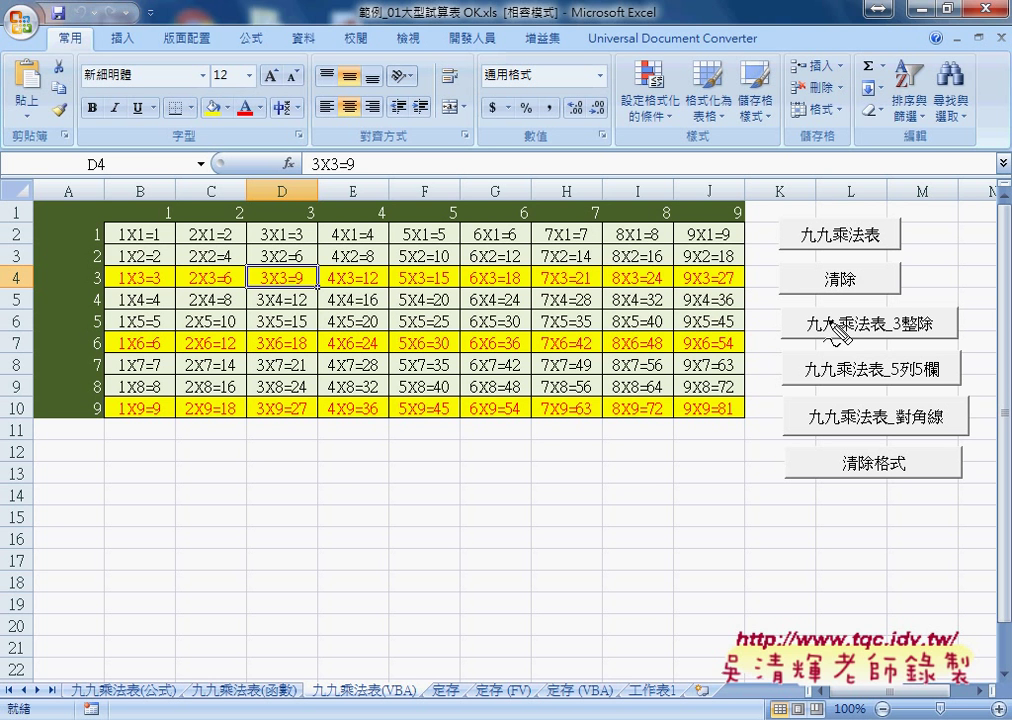
drag(358, 440, 357, 471)
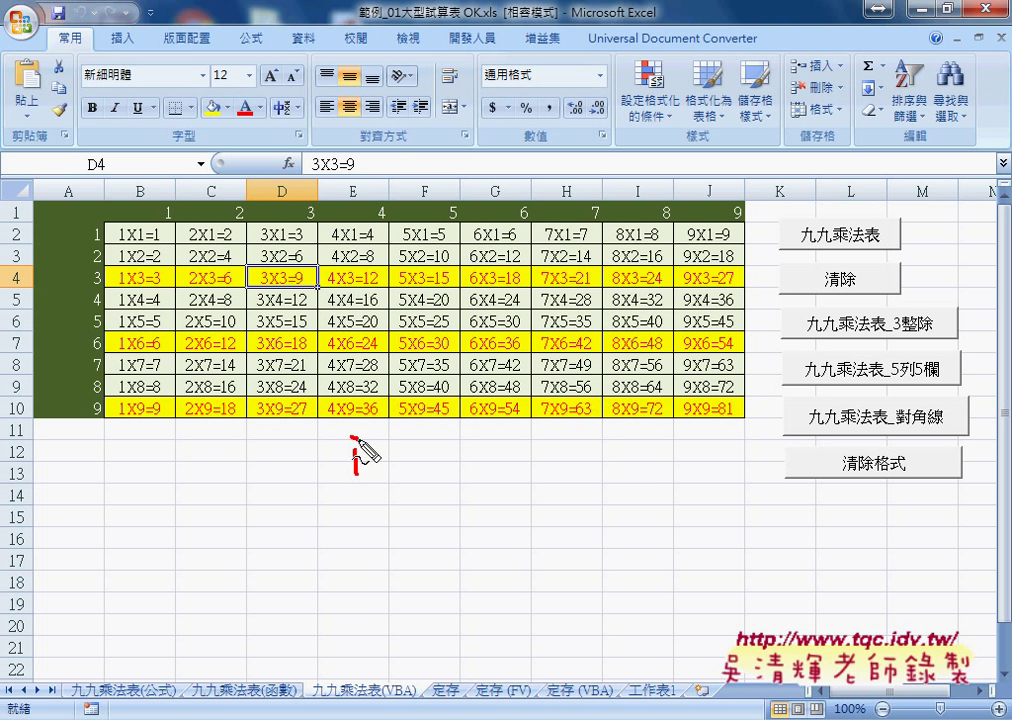
mouse_move(384, 430)
mouse_down()
mouse_move(370, 472)
mouse_move(382, 446)
mouse_up()
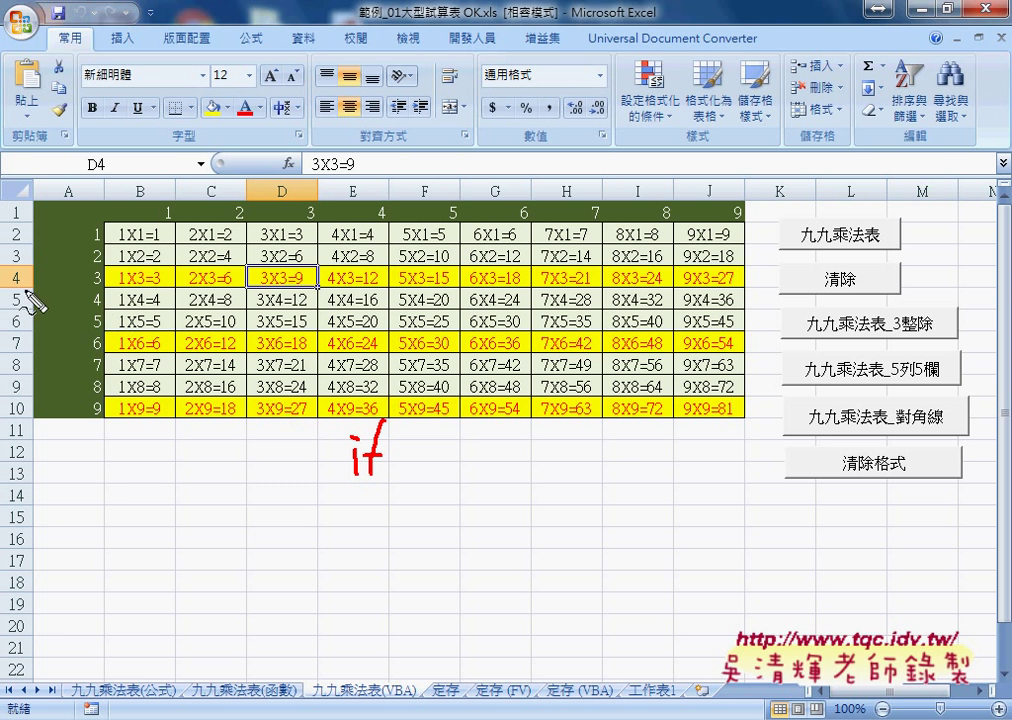
drag(24, 266, 28, 270)
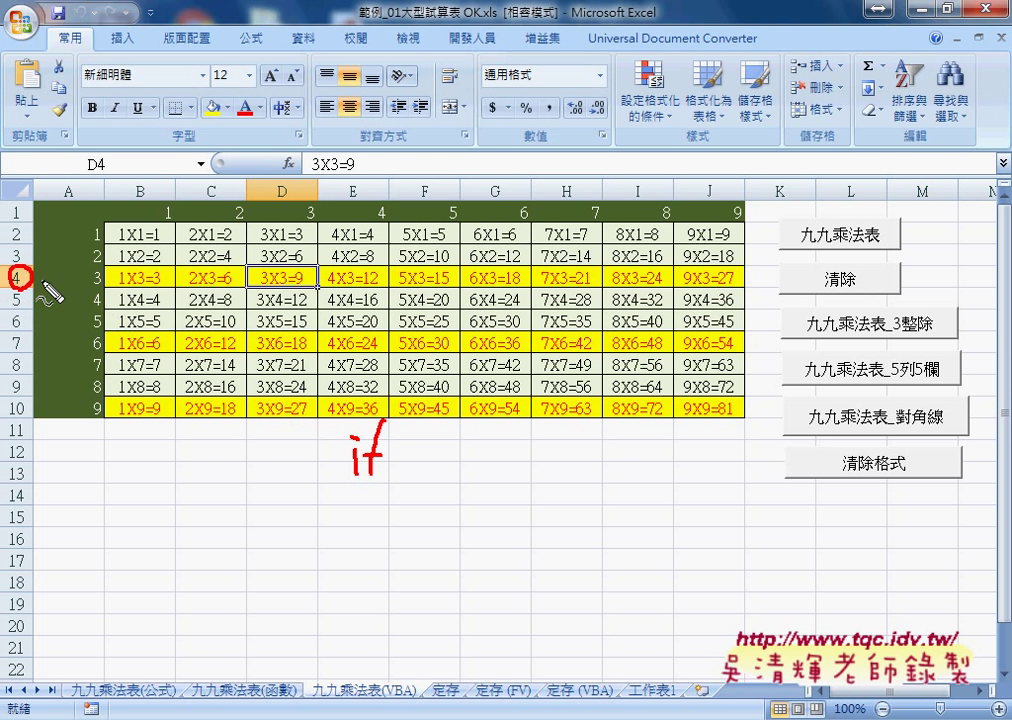
click(446, 441)
mouse_move(447, 452)
mouse_down()
mouse_move(448, 470)
mouse_move(468, 458)
mouse_move(477, 470)
mouse_up()
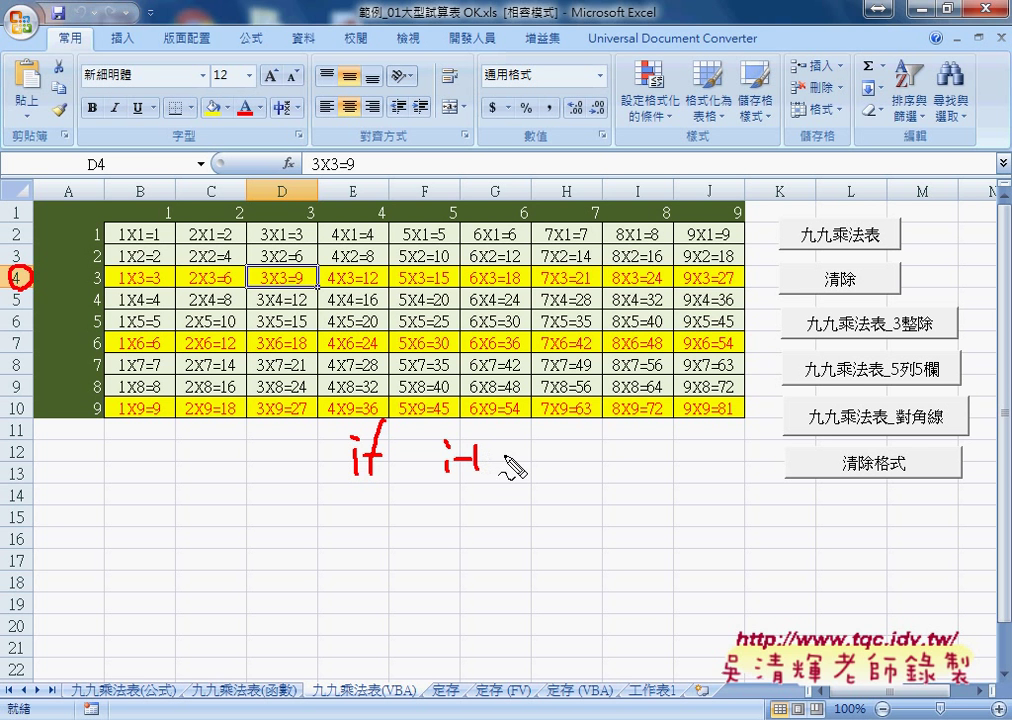
drag(92, 289, 103, 287)
mouse_move(506, 466)
mouse_down()
mouse_move(543, 460)
mouse_move(560, 470)
mouse_move(551, 465)
mouse_move(594, 457)
mouse_move(588, 468)
mouse_move(628, 468)
mouse_move(648, 447)
mouse_up()
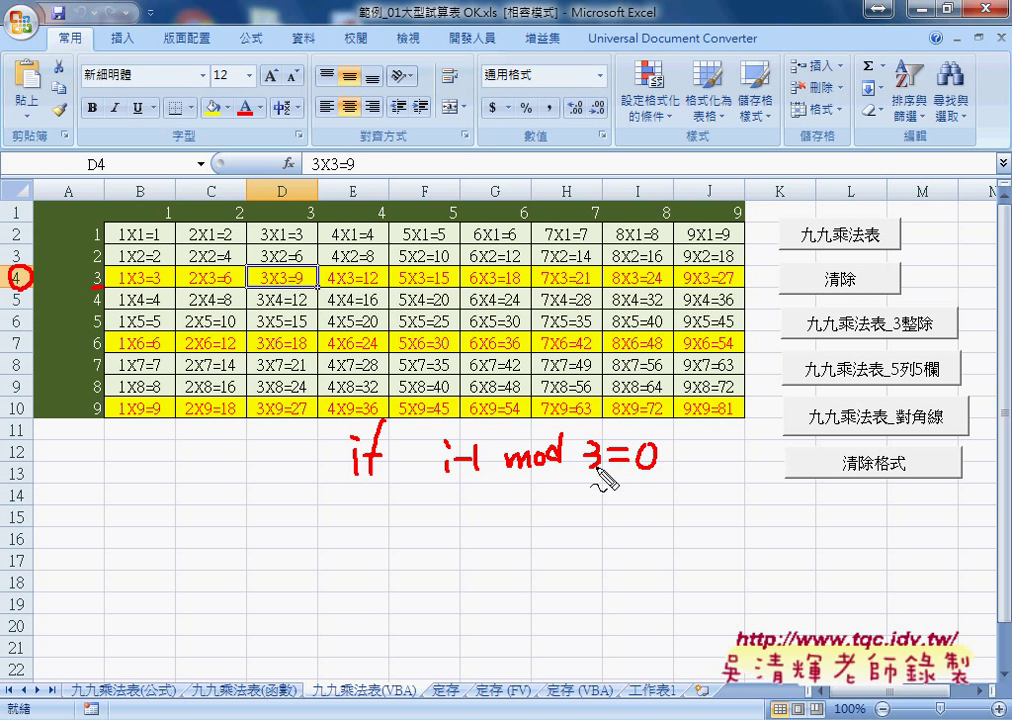
drag(444, 481, 487, 480)
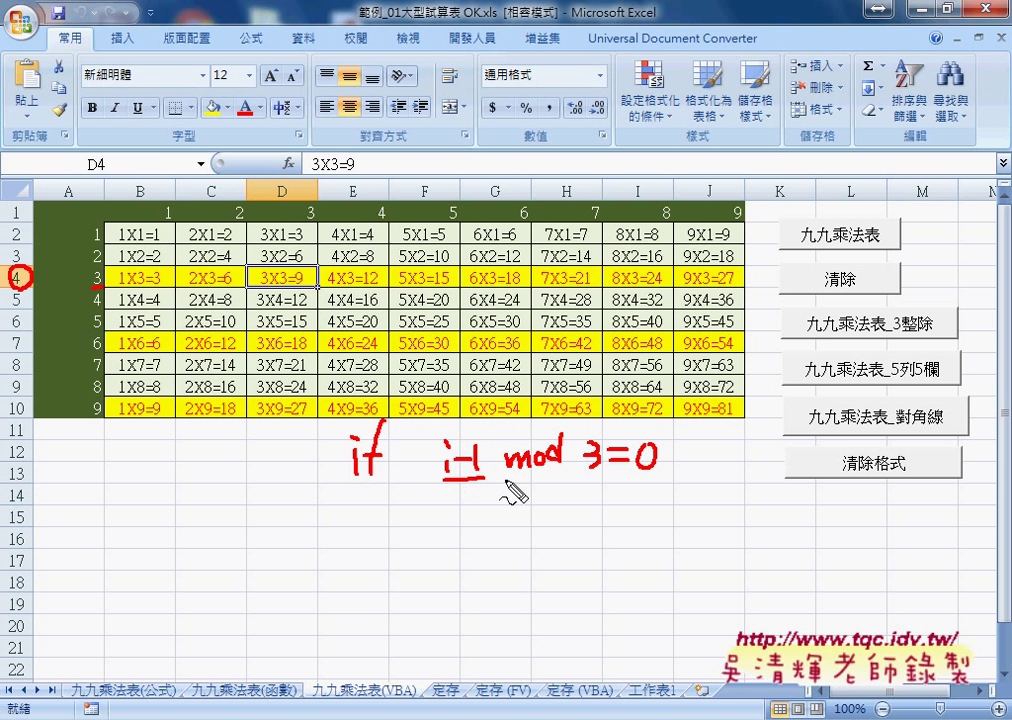
mouse_move(522, 478)
mouse_down()
mouse_move(596, 497)
mouse_move(658, 474)
mouse_up()
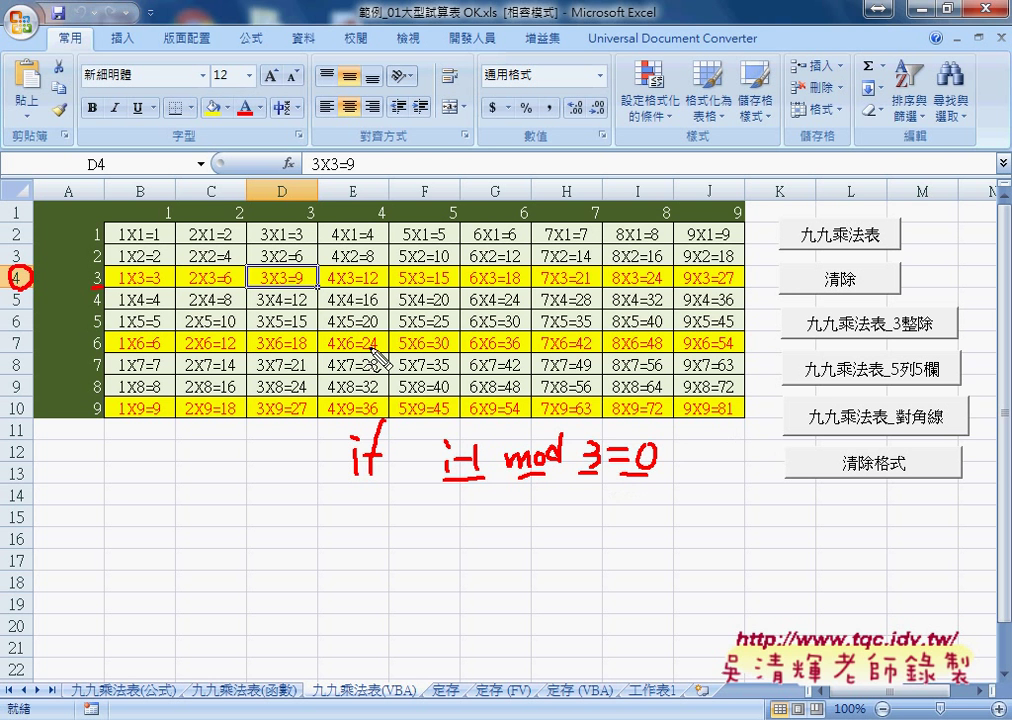
drag(100, 287, 168, 291)
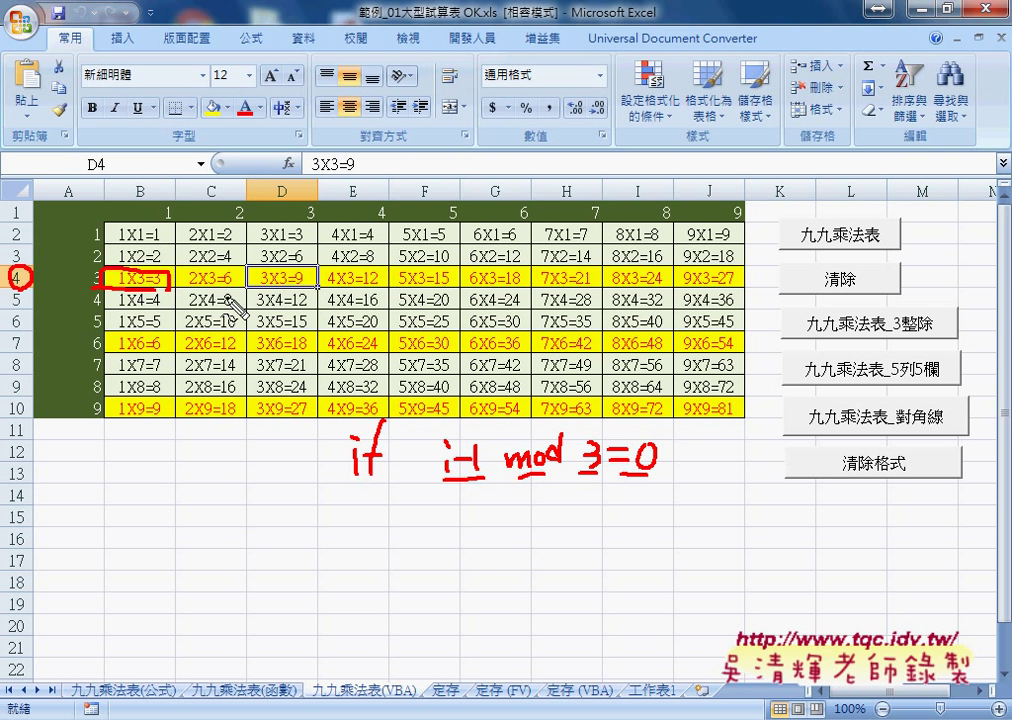
drag(682, 428, 713, 427)
mouse_move(697, 428)
mouse_down()
mouse_move(697, 462)
mouse_move(744, 462)
mouse_move(754, 447)
mouse_move(748, 458)
mouse_up()
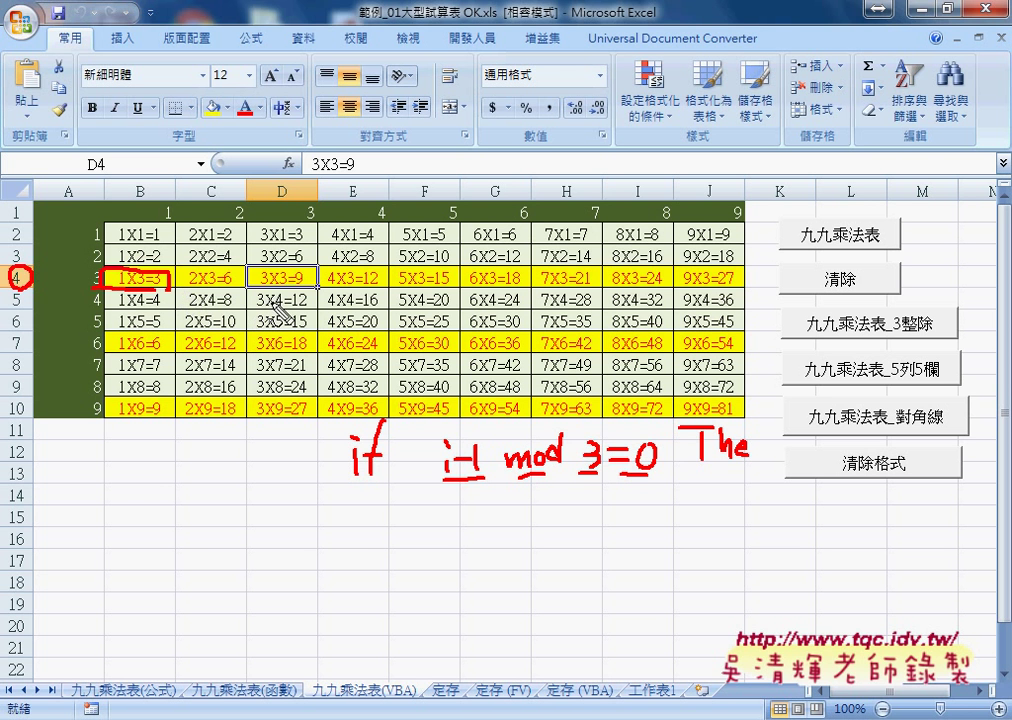
drag(249, 292, 184, 295)
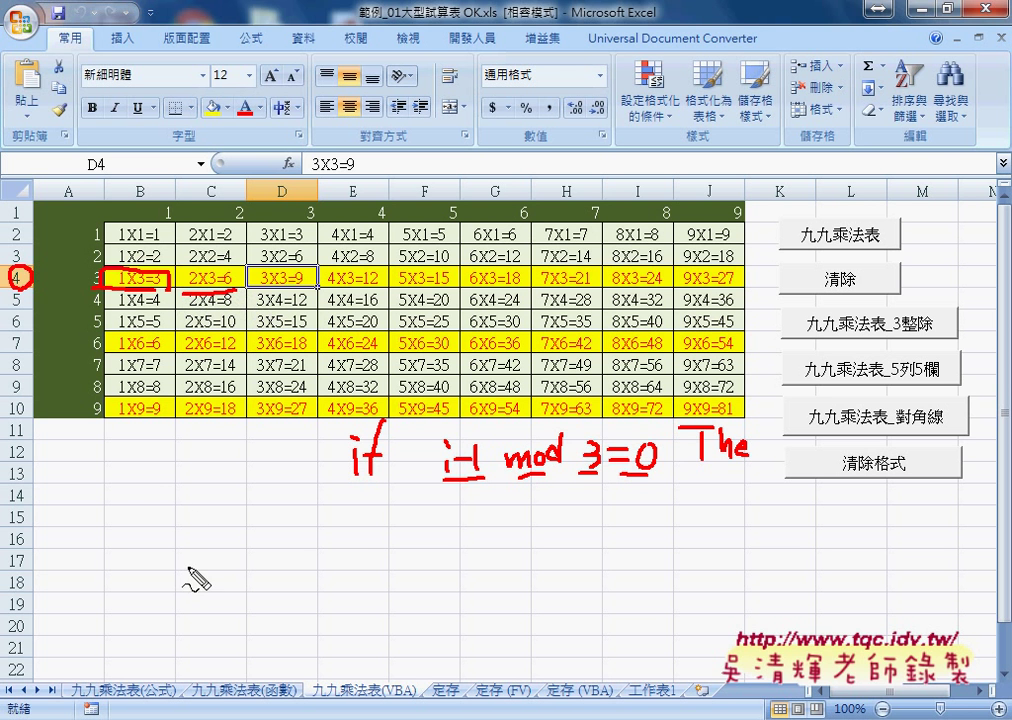
mouse_move(195, 552)
mouse_down()
mouse_move(198, 583)
mouse_move(244, 576)
mouse_move(260, 562)
mouse_move(266, 580)
mouse_up()
mouse_move(282, 540)
mouse_down()
mouse_move(276, 582)
mouse_move(322, 575)
mouse_move(341, 546)
mouse_move(353, 575)
mouse_move(385, 566)
mouse_move(412, 577)
mouse_move(420, 555)
mouse_move(436, 593)
mouse_up()
drag(462, 562, 458, 576)
drag(468, 538, 468, 577)
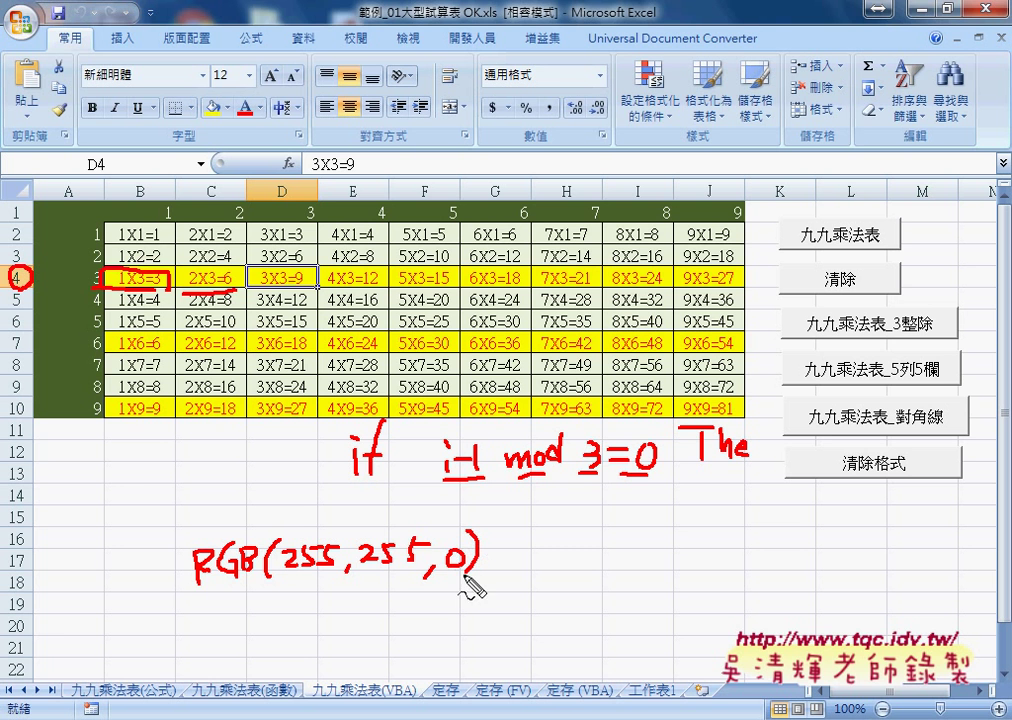
mouse_move(193, 552)
mouse_down()
mouse_move(140, 366)
mouse_move(133, 272)
mouse_move(150, 287)
mouse_up()
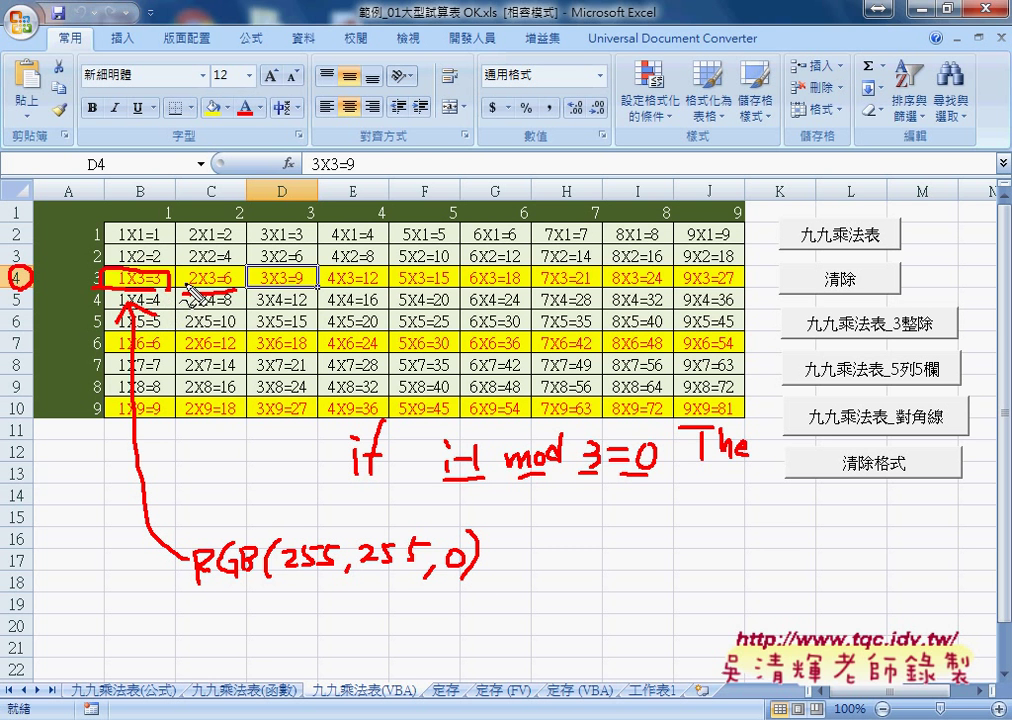
mouse_move(283, 568)
mouse_down()
mouse_move(338, 569)
mouse_move(388, 586)
mouse_move(417, 612)
mouse_move(443, 600)
mouse_up()
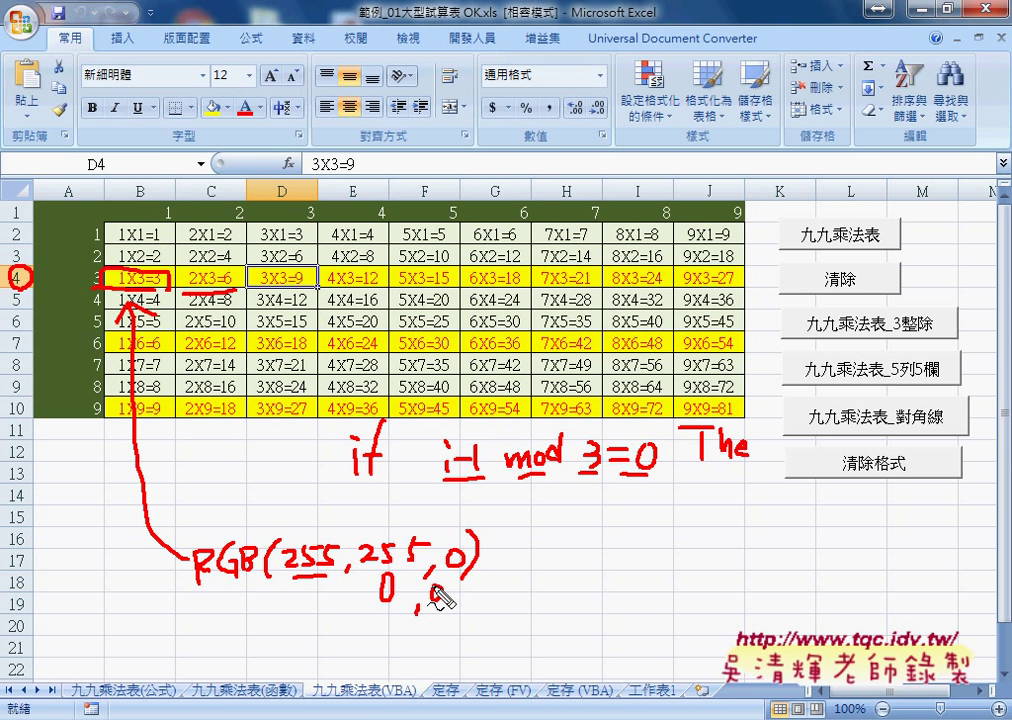
key(Escape)
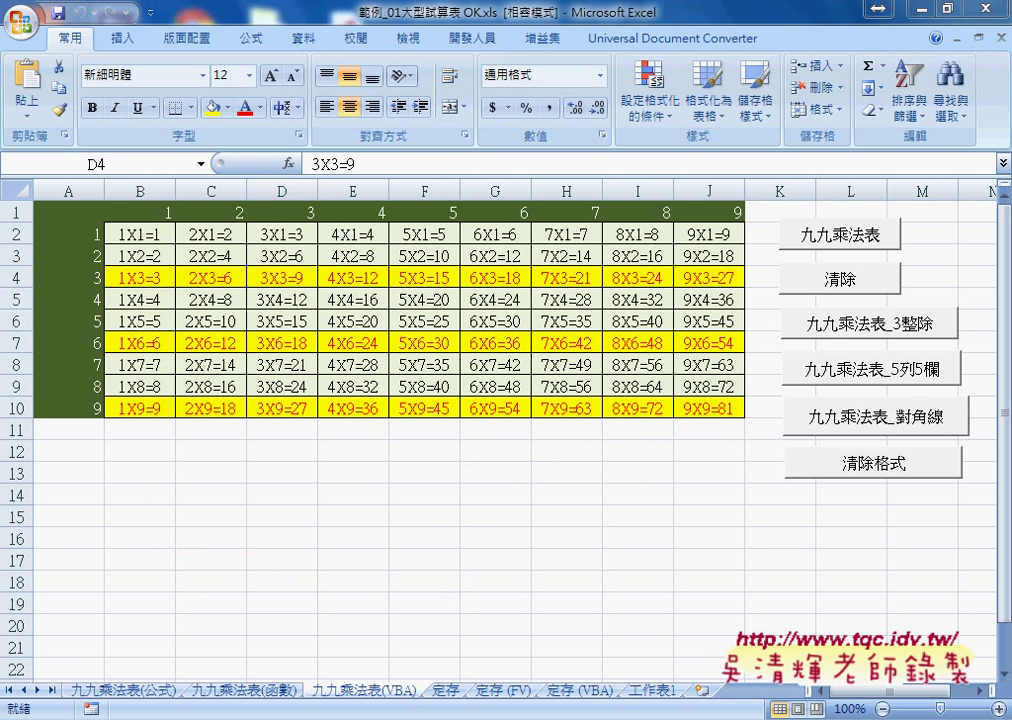
Open the 3整除 button's macro code and widen the editor to show full lines
right_click(848, 333)
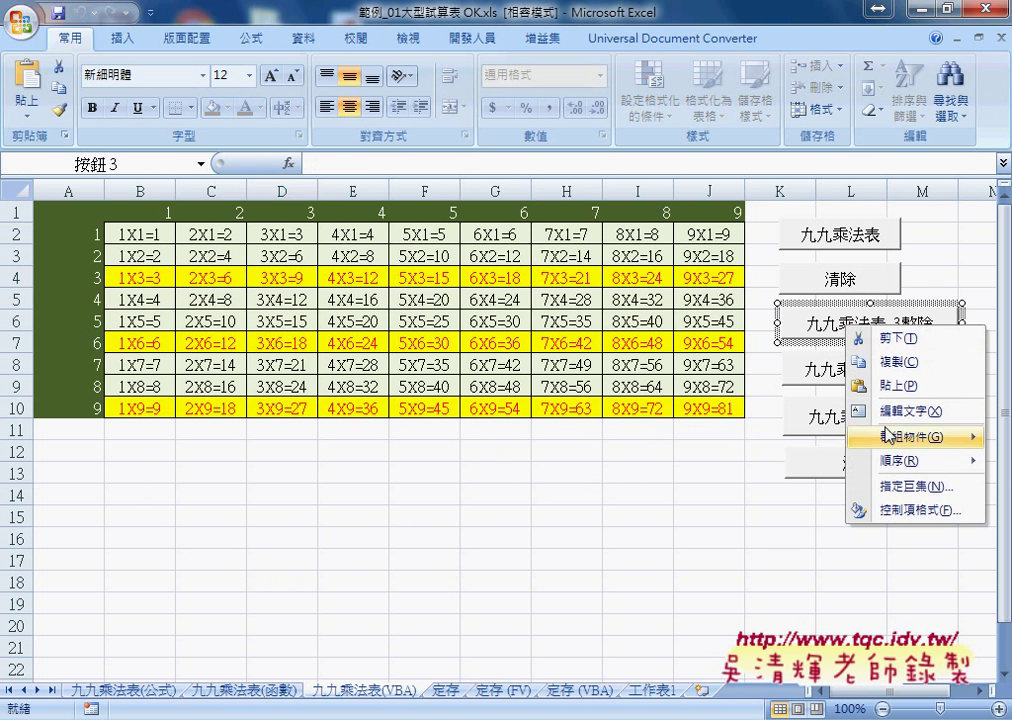
click(899, 482)
click(960, 357)
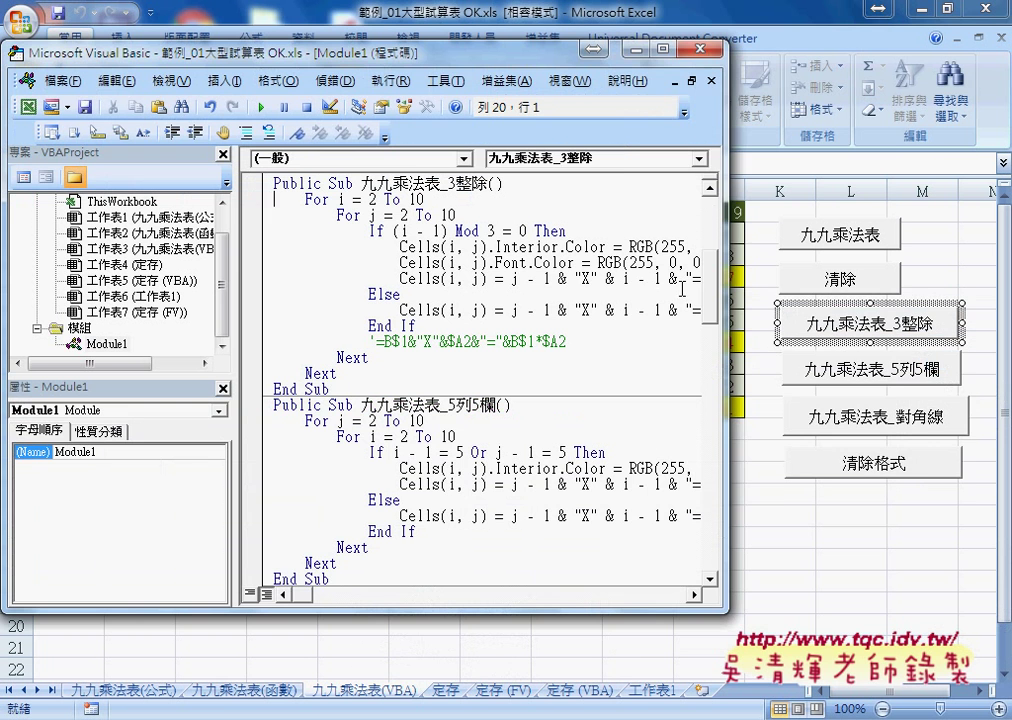
drag(728, 288, 955, 286)
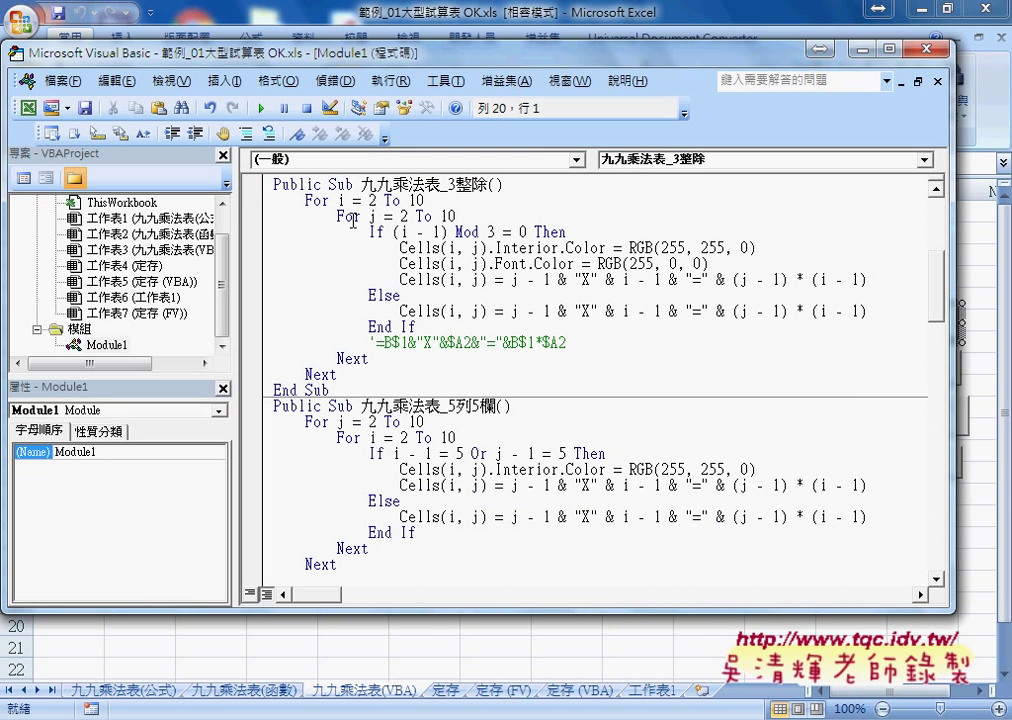
Highlight the Mod 3 condition and the yellow fill and red font colour lines
drag(370, 231, 396, 231)
click(449, 231)
mouse_move(527, 231)
mouse_down()
mouse_move(401, 231)
mouse_move(519, 231)
mouse_up()
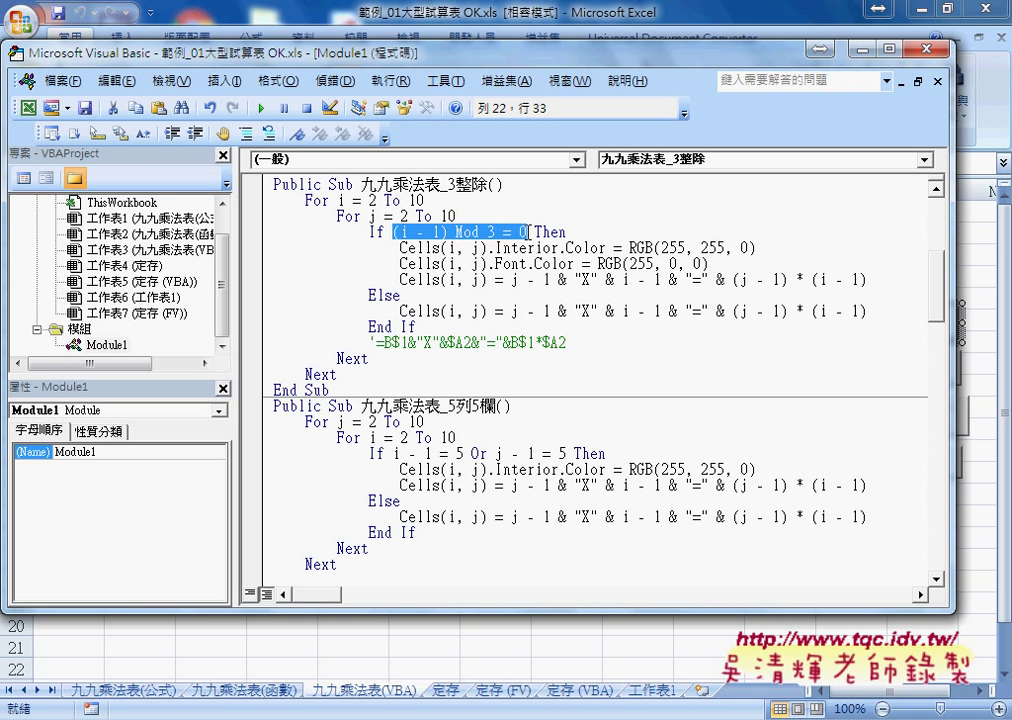
drag(497, 248, 759, 249)
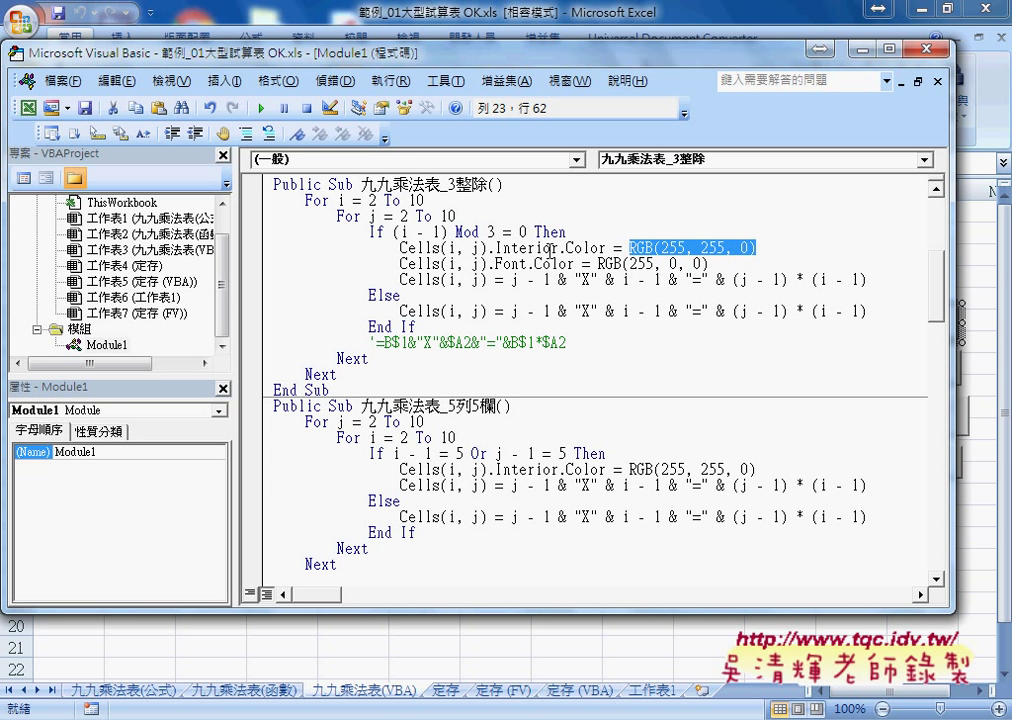
drag(497, 264, 577, 264)
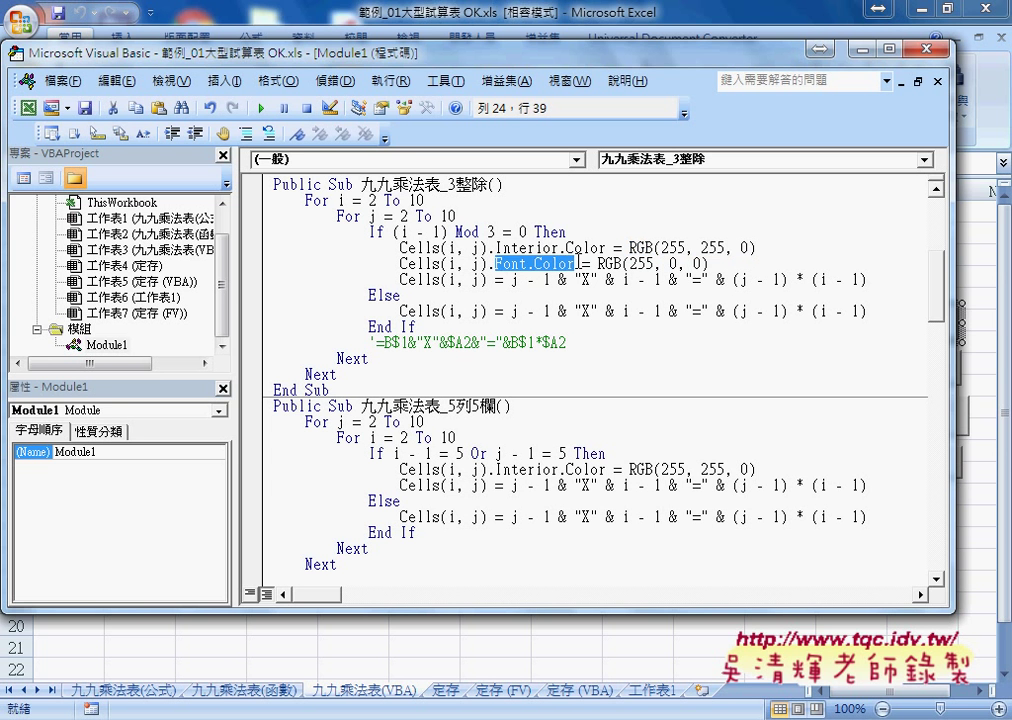
mouse_move(596, 264)
mouse_down()
mouse_move(708, 264)
mouse_move(417, 264)
mouse_up()
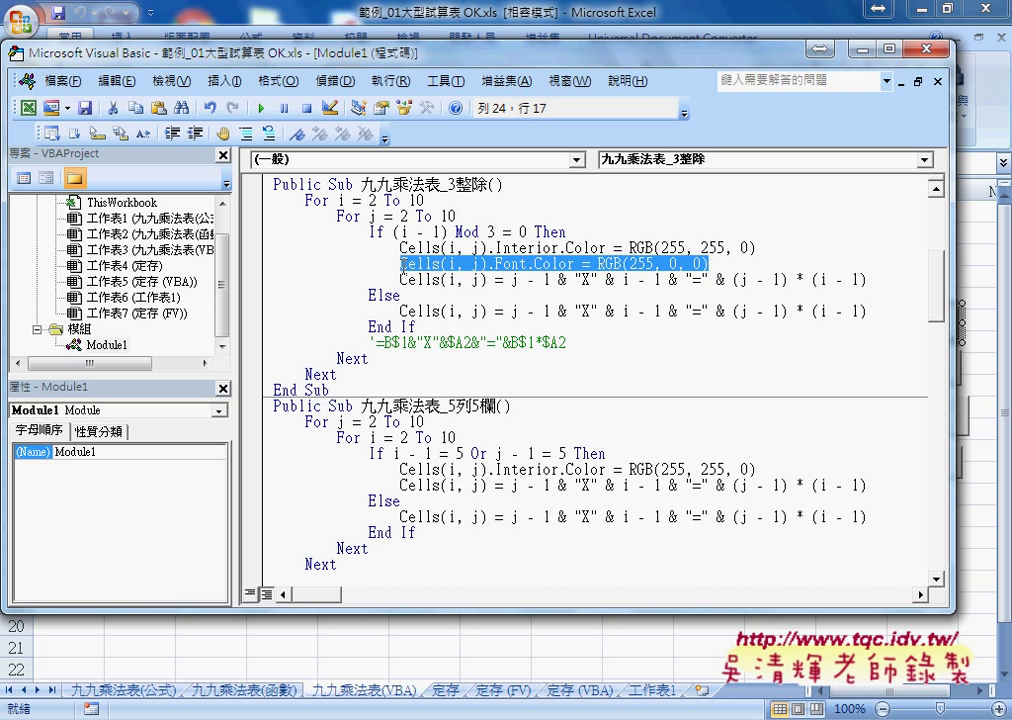
mouse_move(764, 248)
mouse_down()
mouse_move(400, 246)
mouse_move(460, 280)
mouse_move(871, 280)
mouse_up()
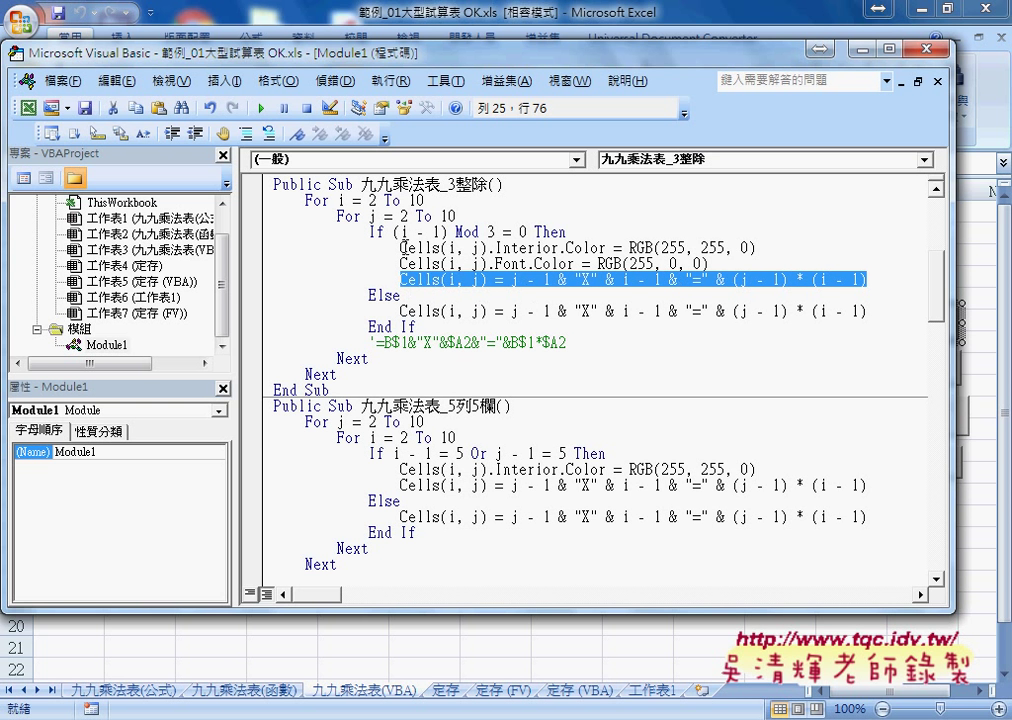
Drag the Cells value line up above the Interior.Color line
drag(401, 247, 416, 247)
drag(868, 281, 401, 281)
drag(401, 250, 400, 247)
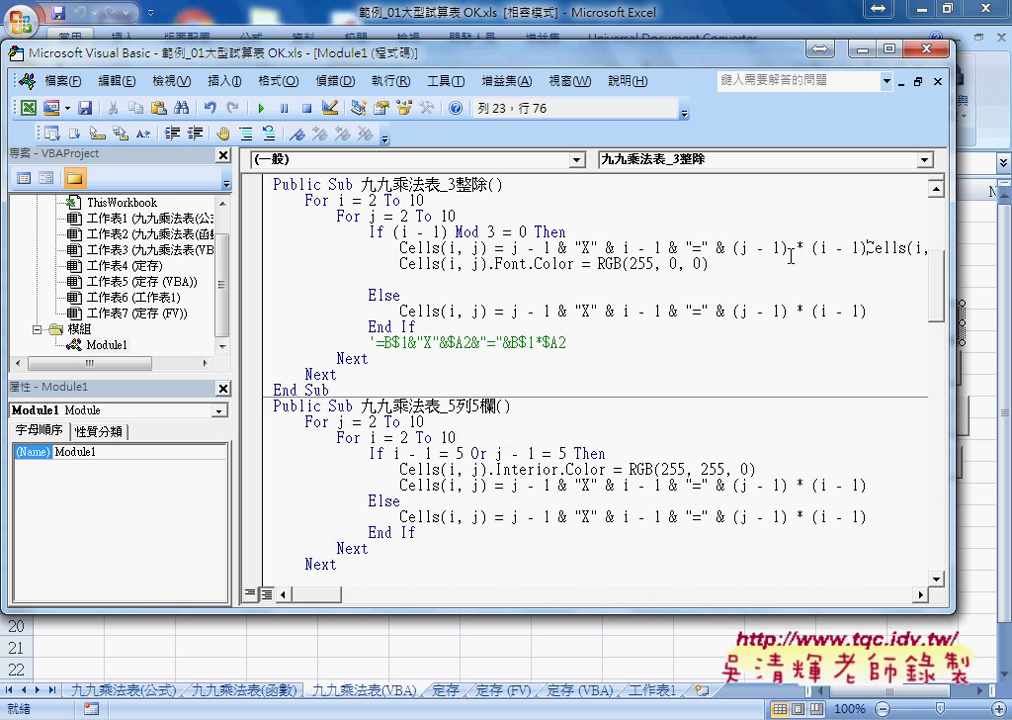
Split the merged line and add a blank line after the cell-value line
key(Return)
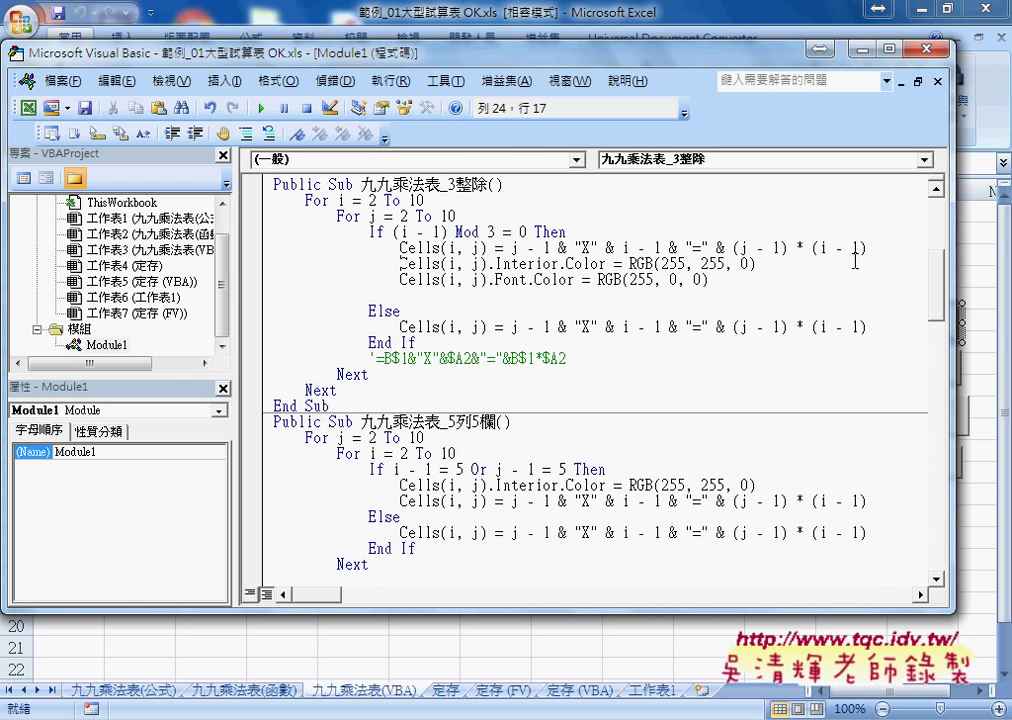
click(878, 250)
key(Return)
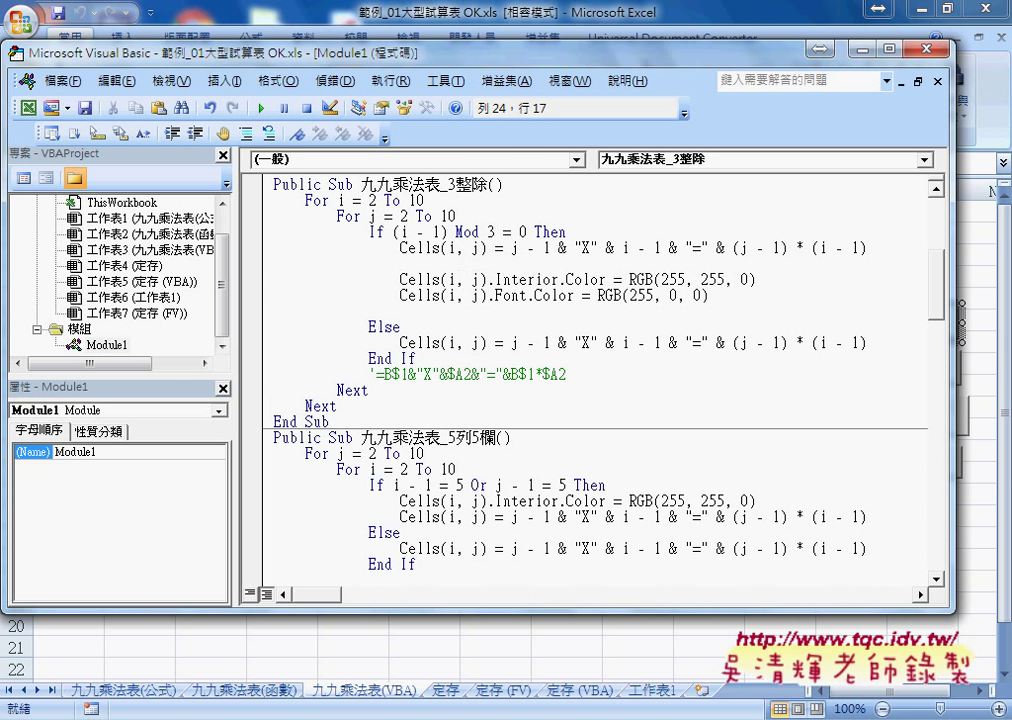
Review the Mod 3 branch's colour lines and the Else branch's value line
drag(709, 295, 276, 283)
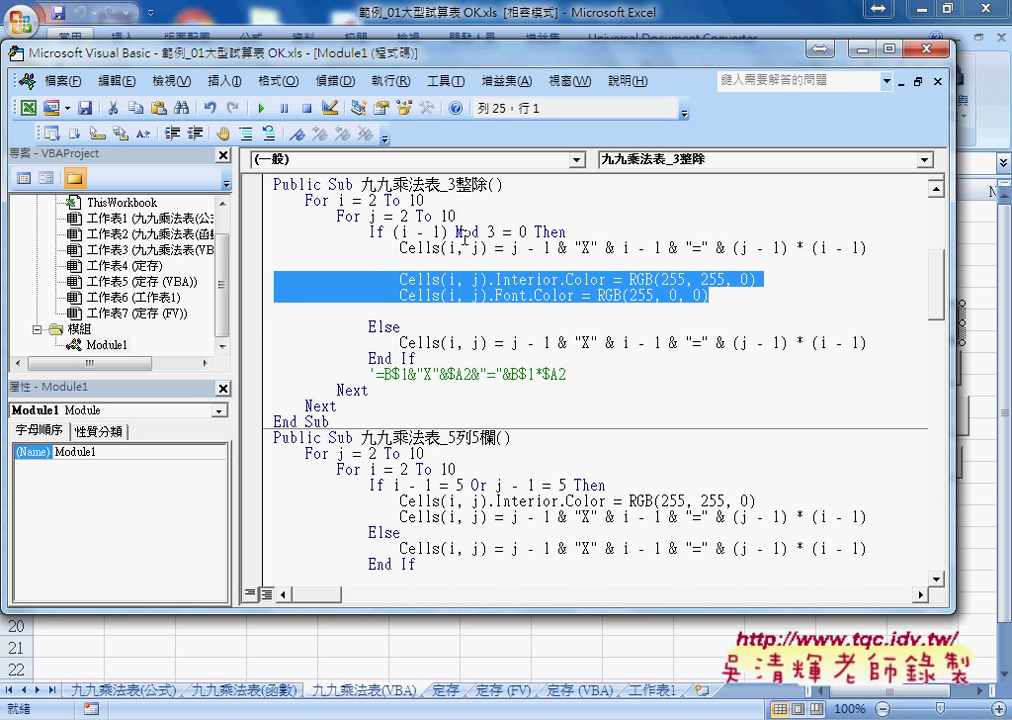
click(433, 248)
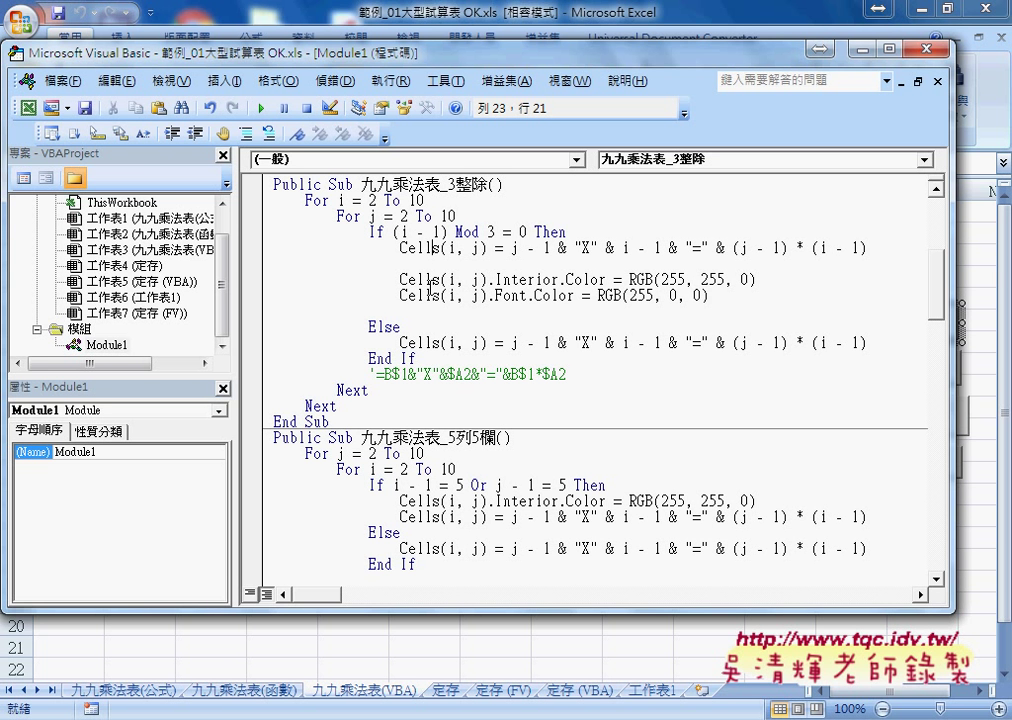
drag(377, 328, 394, 328)
drag(528, 232, 393, 232)
drag(400, 342, 866, 342)
drag(710, 295, 263, 275)
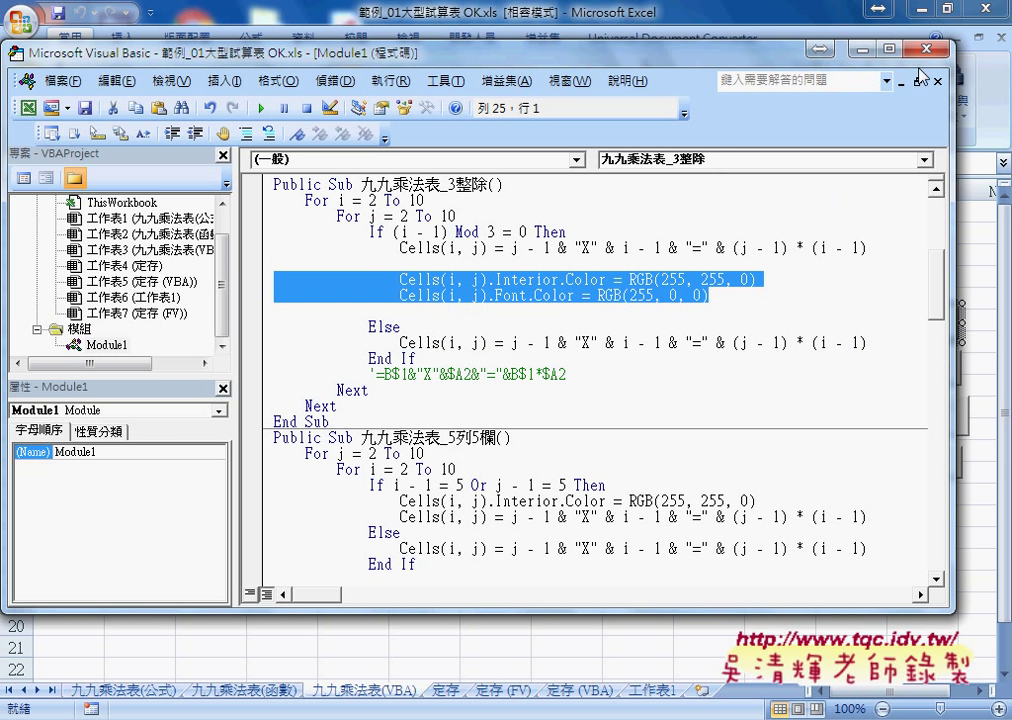
Return to Excel, clear the yellow and red highlight formatting, and select B2
click(736, 40)
click(738, 522)
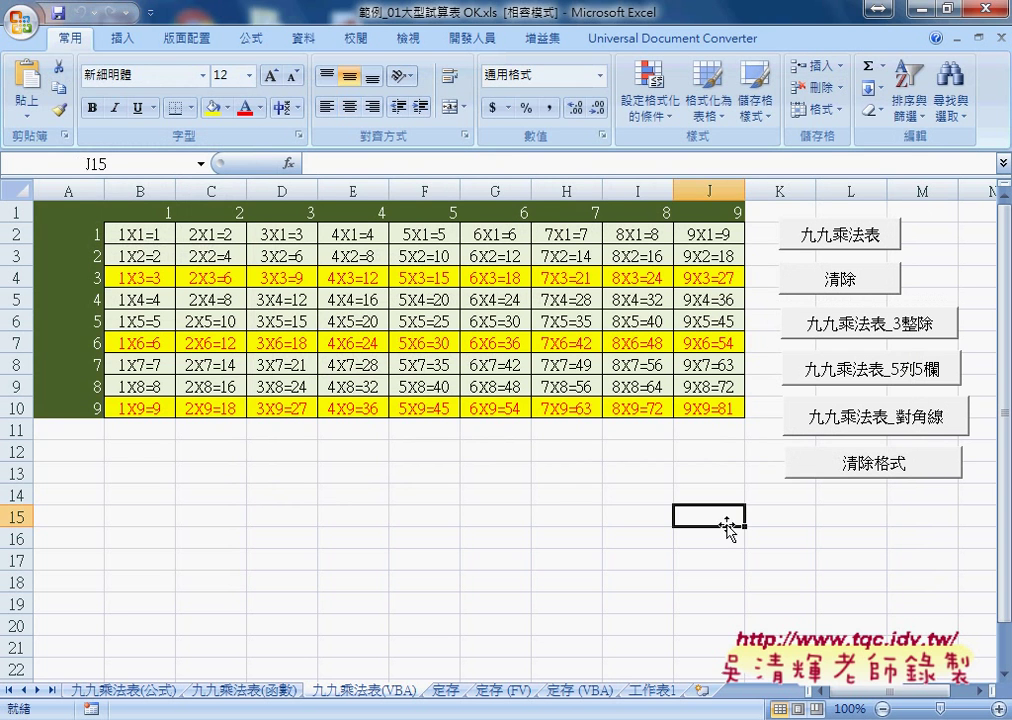
click(873, 472)
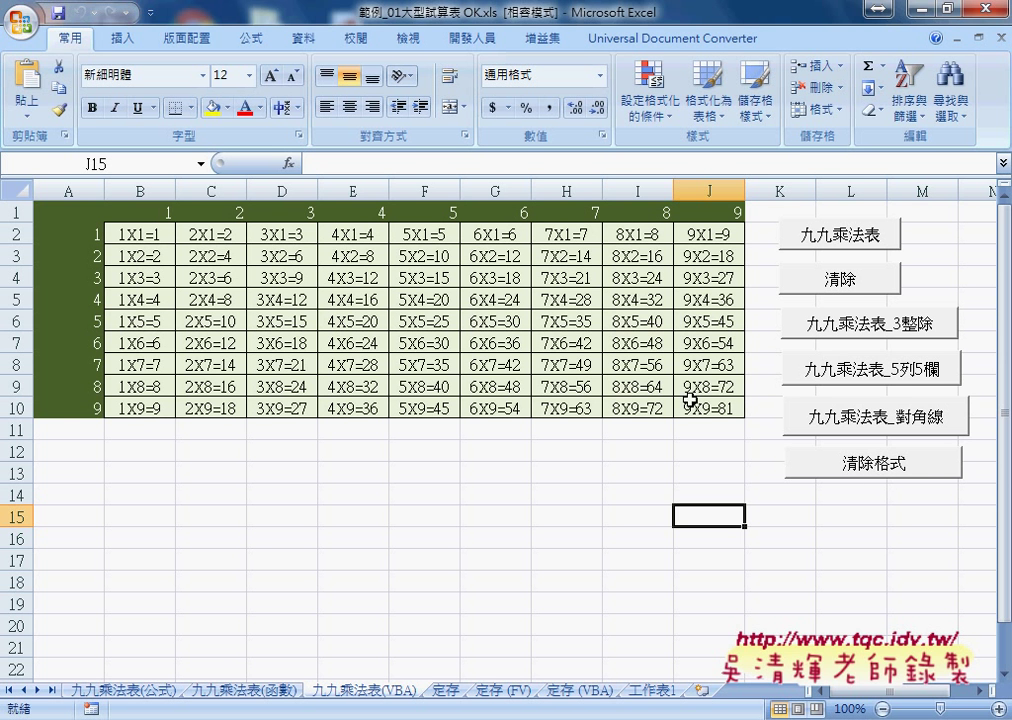
click(138, 241)
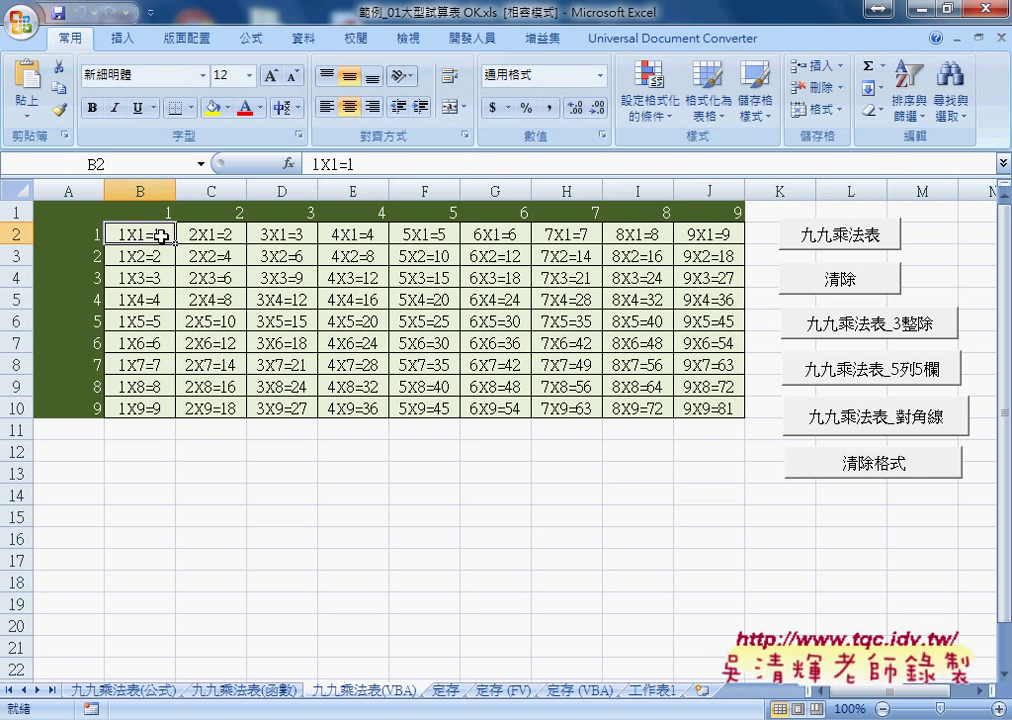
Look up B2's custom fill colour, noting red value 235, then close the picker
click(229, 107)
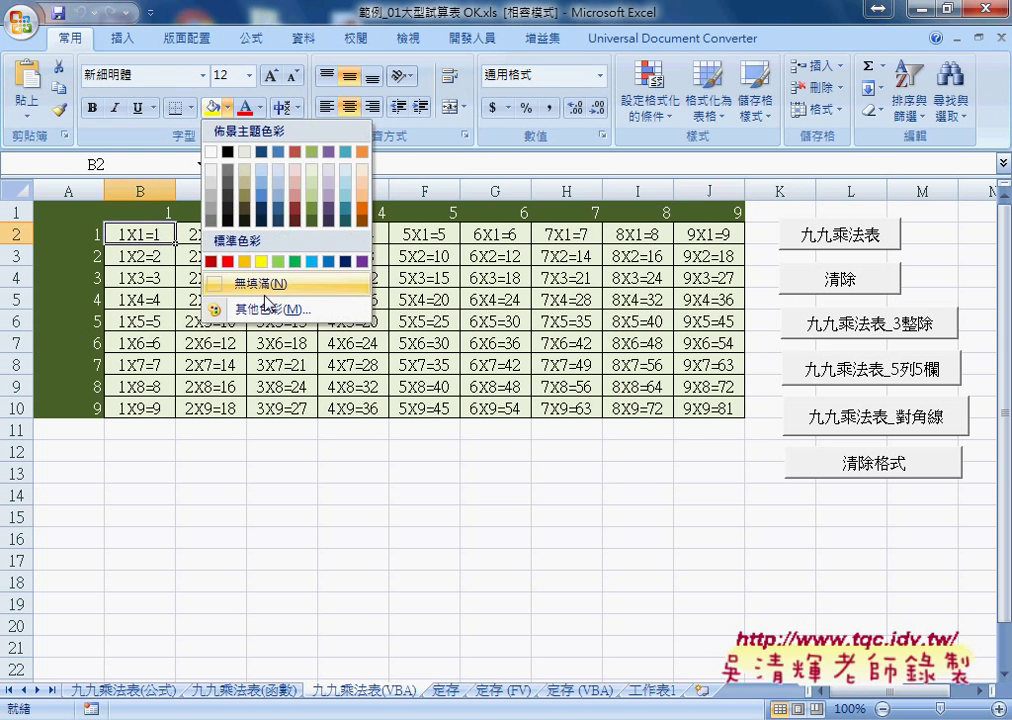
click(268, 310)
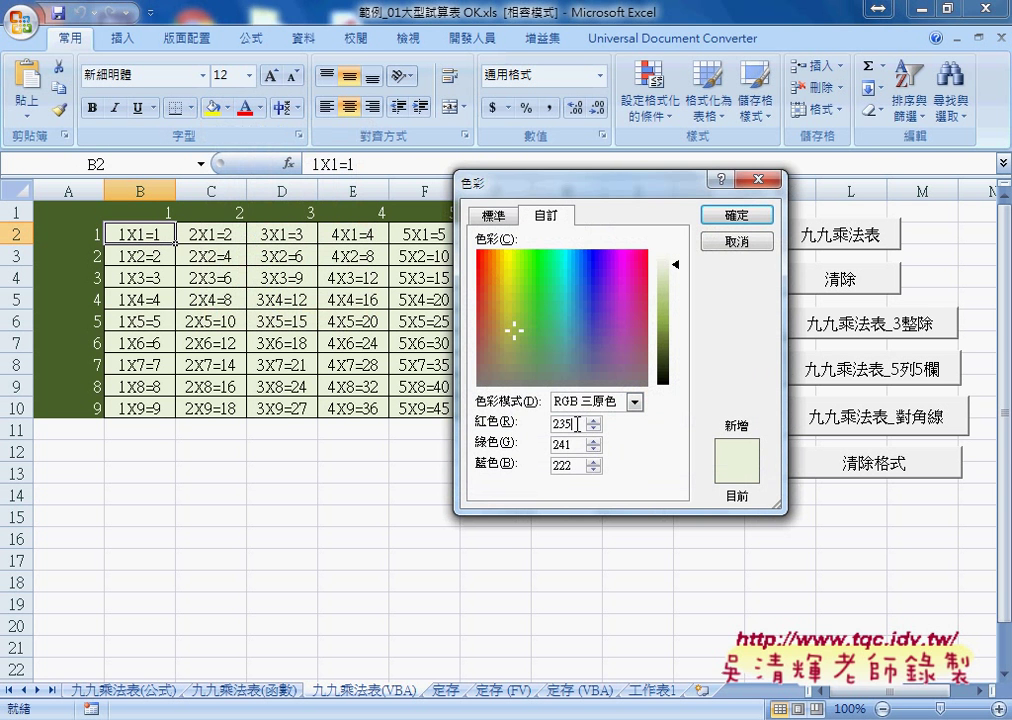
drag(583, 423, 548, 423)
drag(757, 237, 719, 252)
click(719, 252)
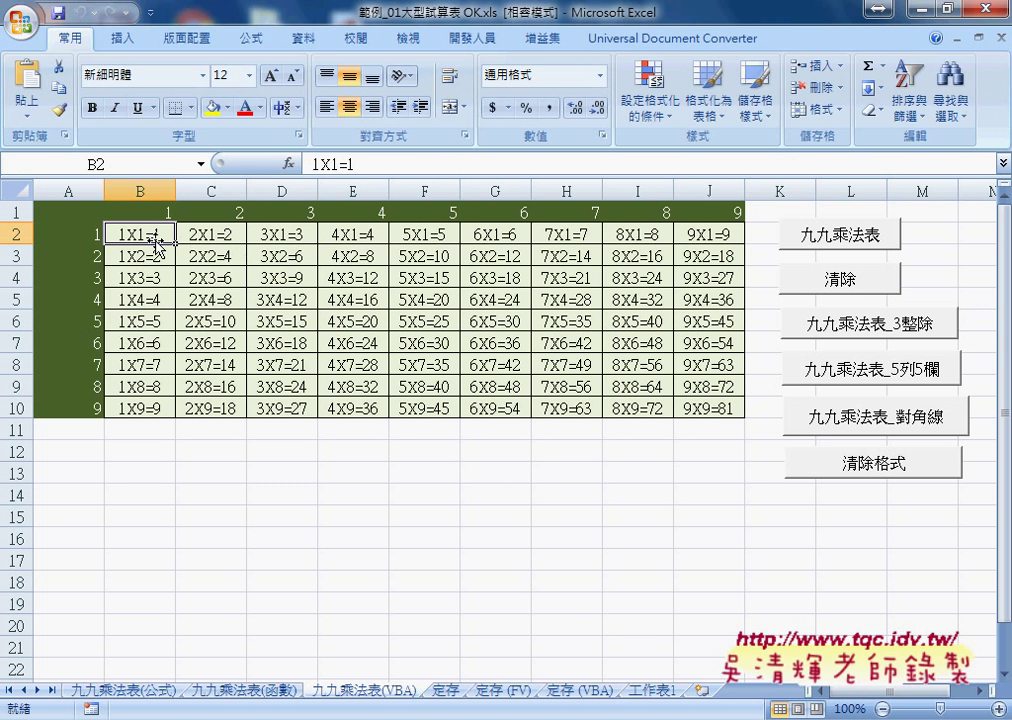
Reopen the custom colours and review the tint's RGB values 235, 241, 222
click(229, 108)
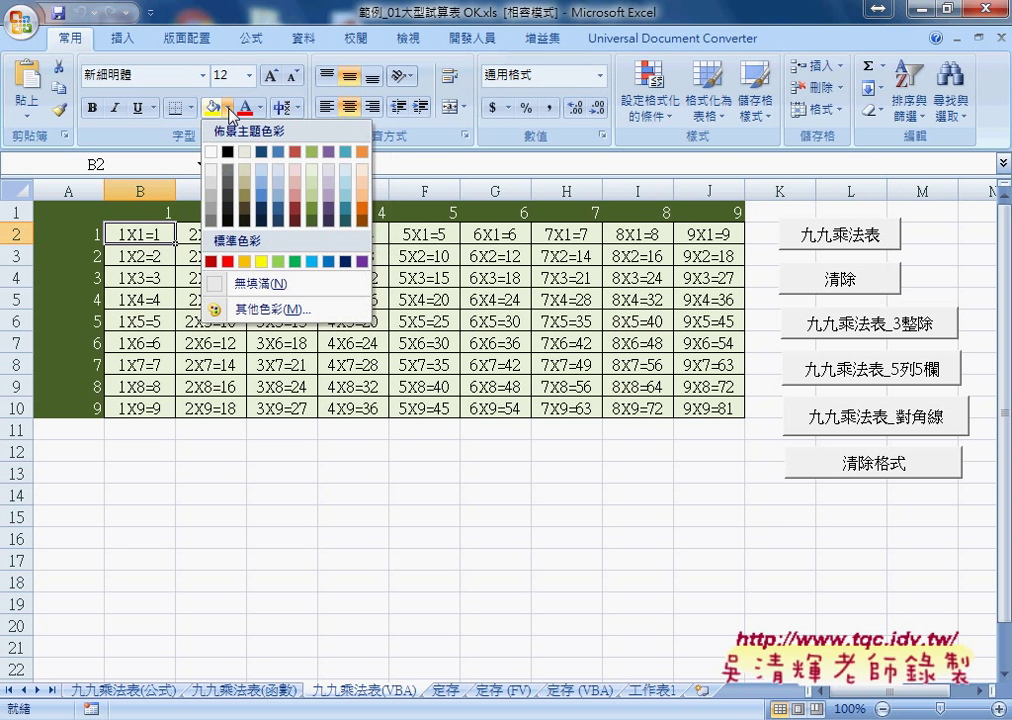
click(288, 312)
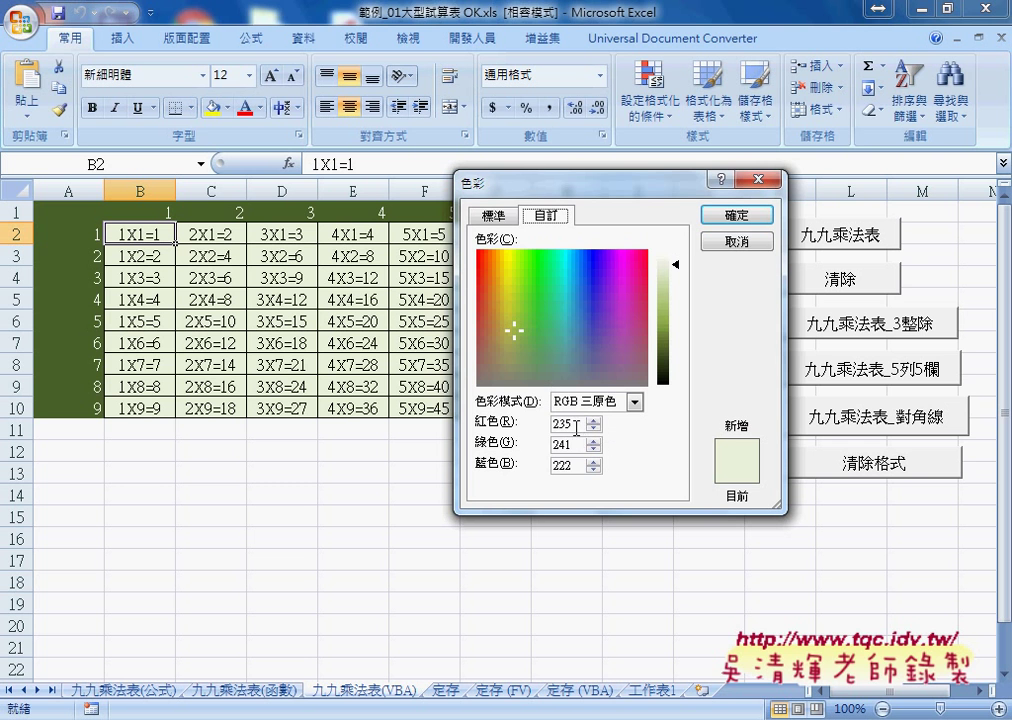
double_click(566, 423)
click(575, 444)
double_click(575, 444)
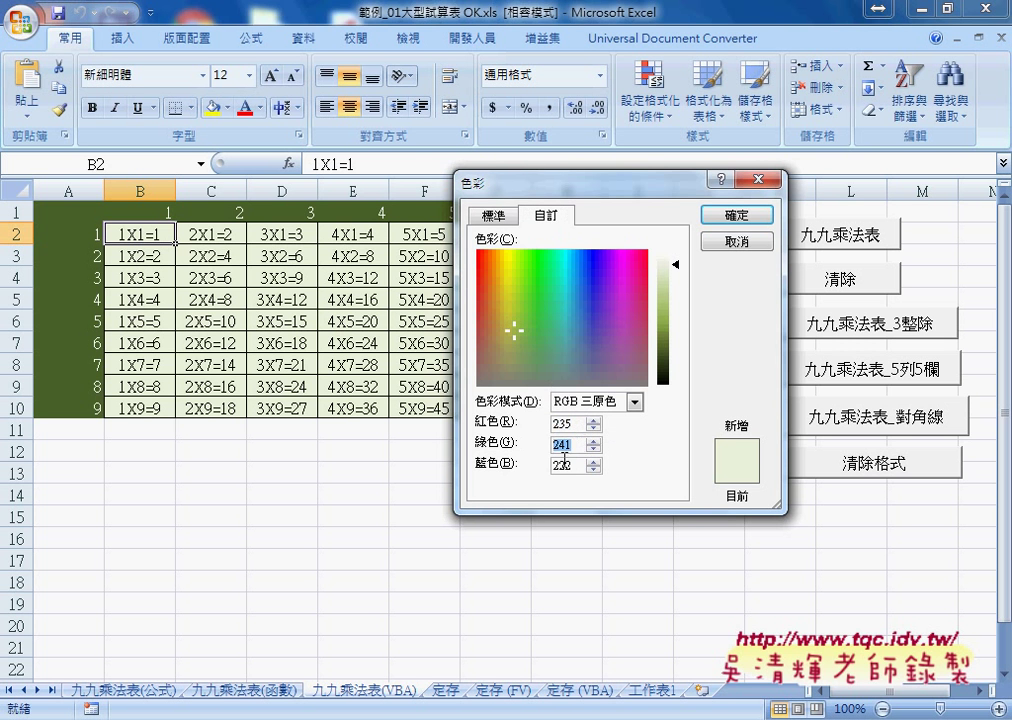
double_click(572, 464)
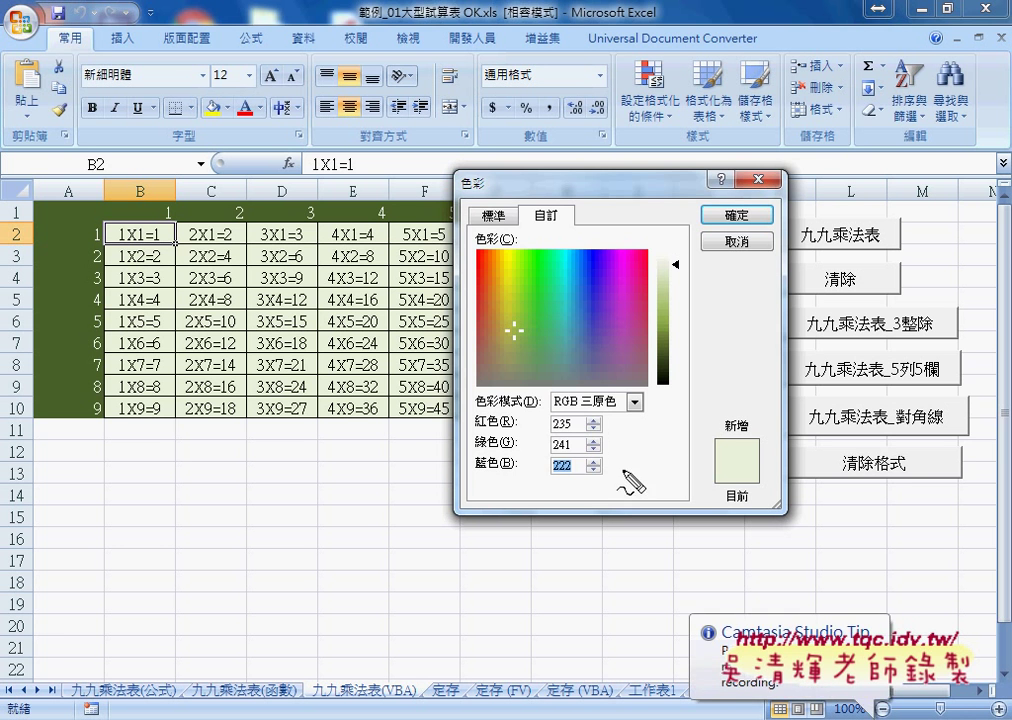
drag(585, 491, 549, 486)
drag(562, 398, 578, 488)
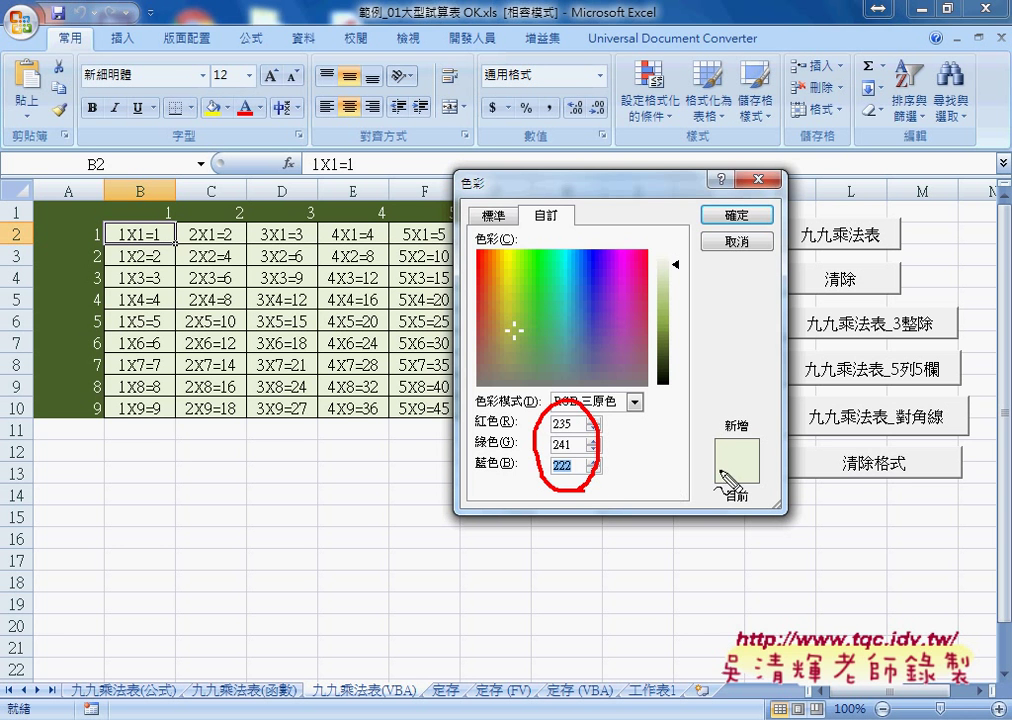
mouse_move(720, 470)
mouse_down()
mouse_move(613, 455)
mouse_move(625, 470)
mouse_up()
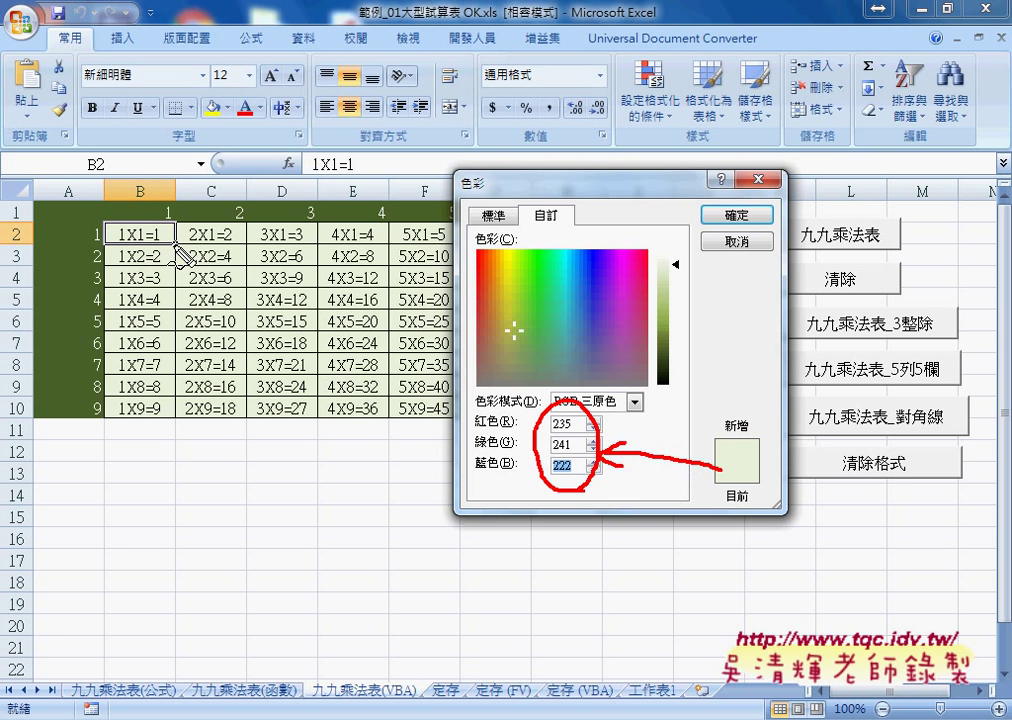
mouse_move(176, 241)
mouse_down()
mouse_move(300, 389)
mouse_move(505, 440)
mouse_move(492, 456)
mouse_up()
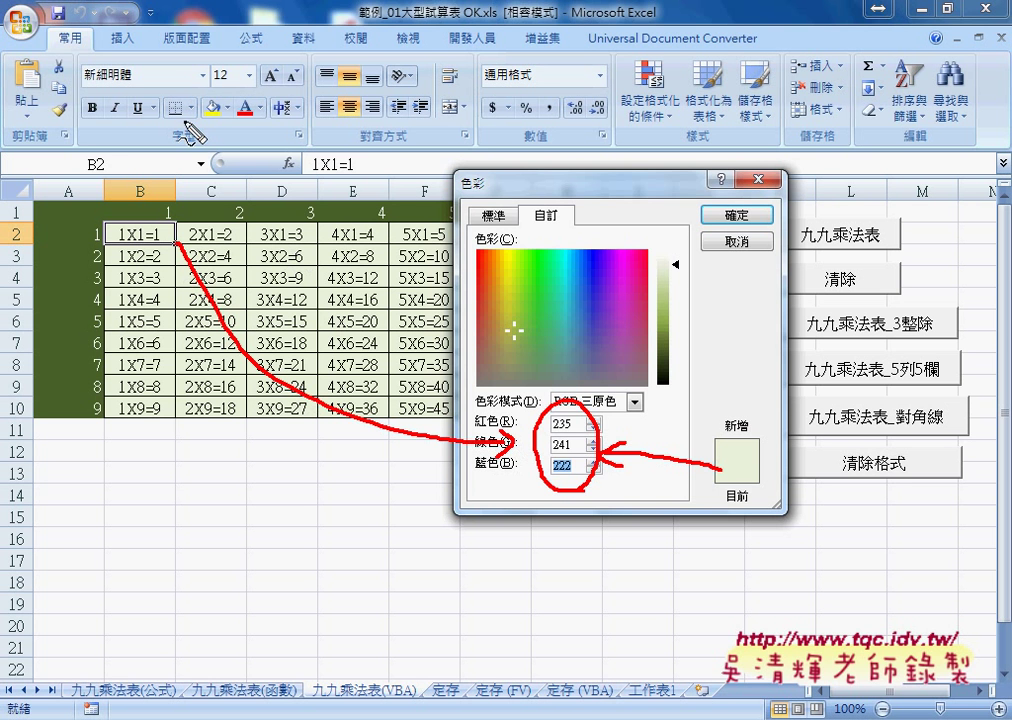
drag(232, 96, 228, 97)
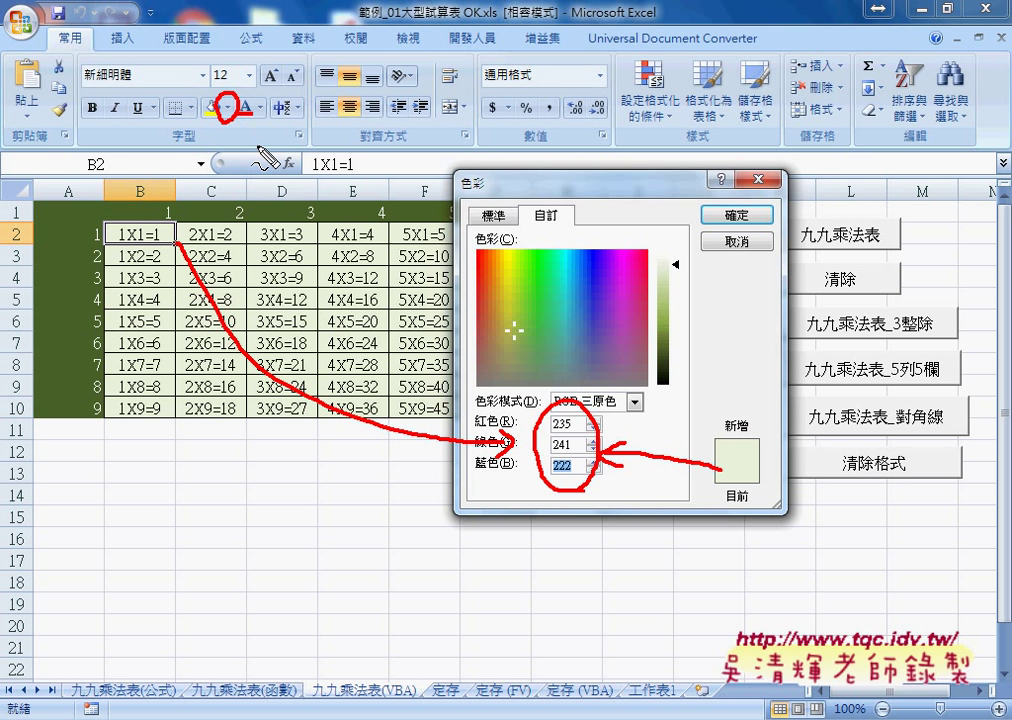
key(Escape)
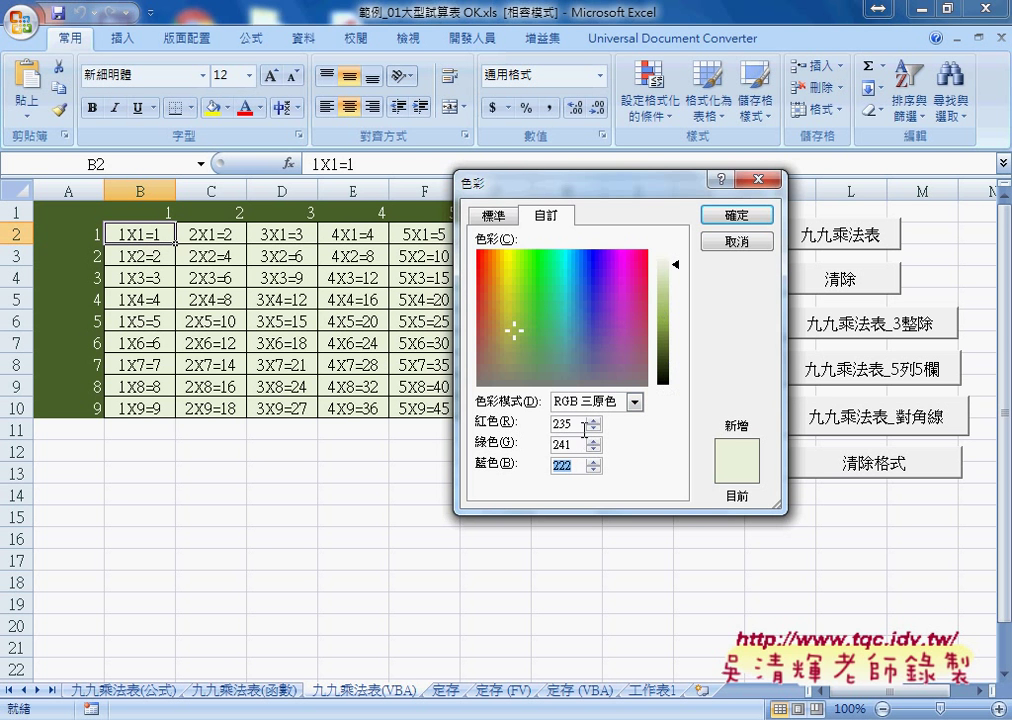
Set Red, Green and Blue to 0 for black, then raise luminance to white
double_click(553, 424)
text(0)
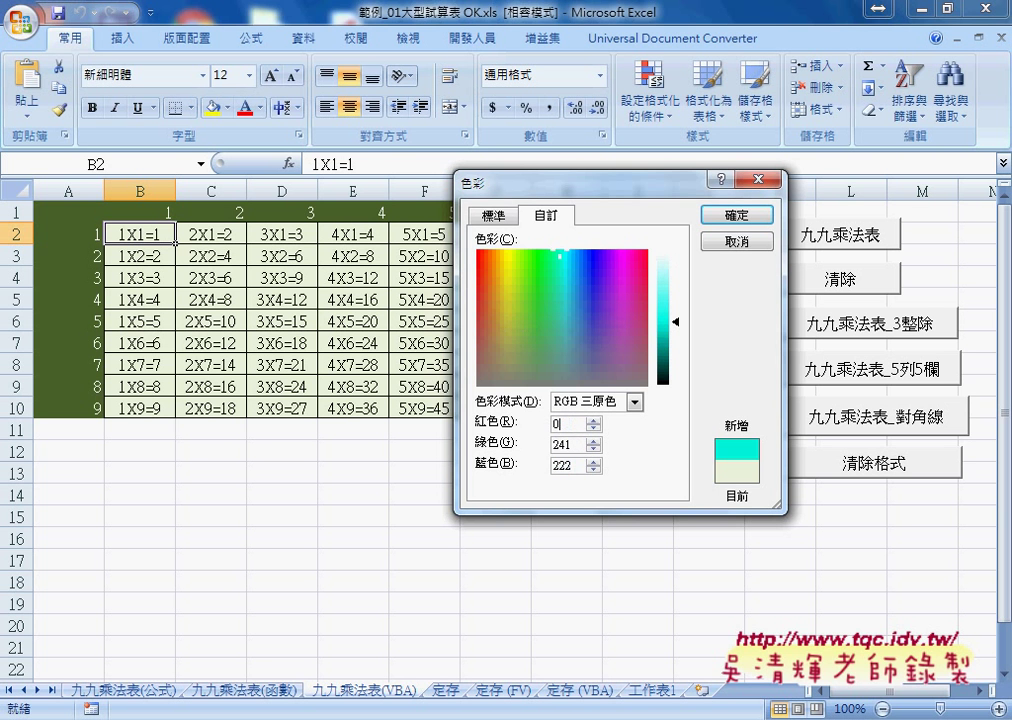
double_click(565, 444)
text(0)
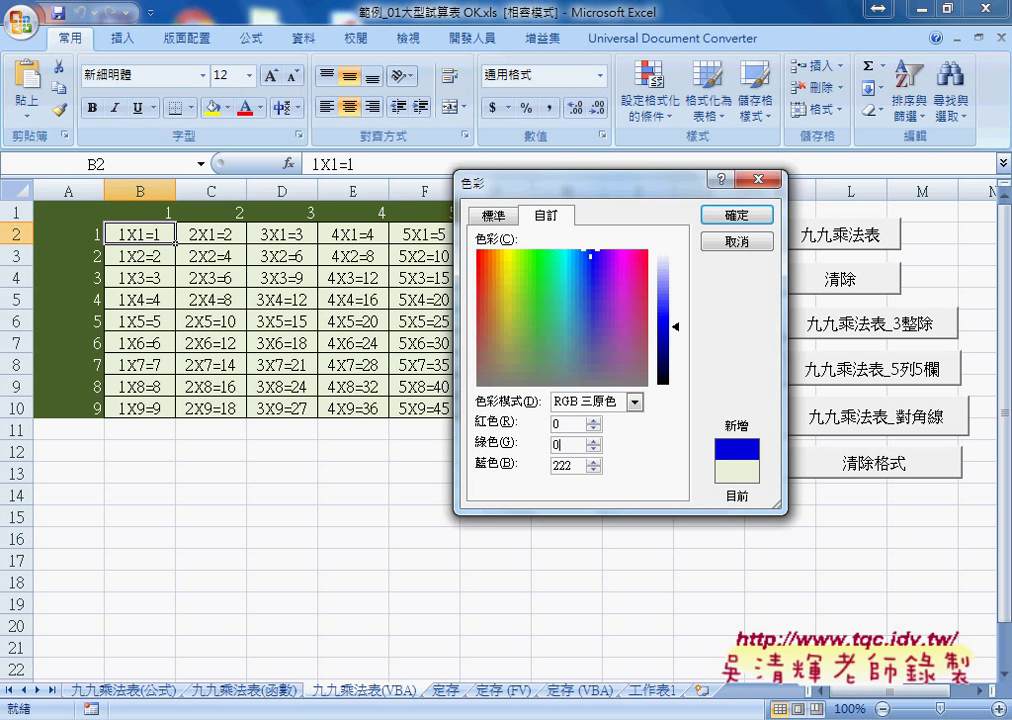
key(Tab)
text(0)
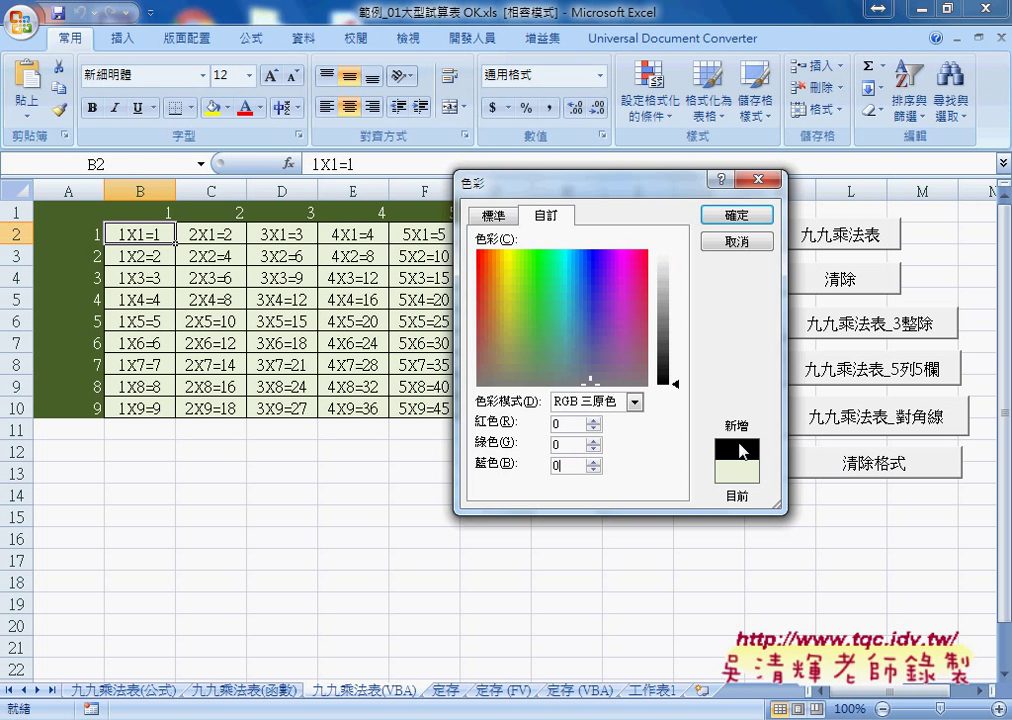
drag(668, 384, 680, 240)
Cancel the colour picker and open the 清除格式 button's macro code
click(733, 241)
right_click(845, 461)
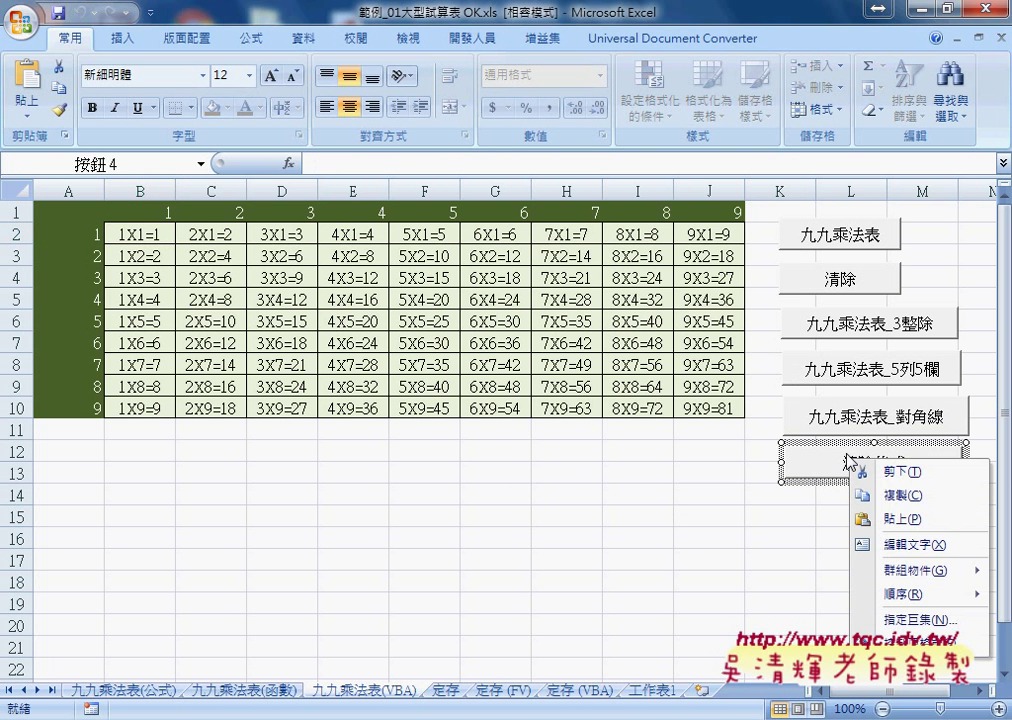
click(892, 618)
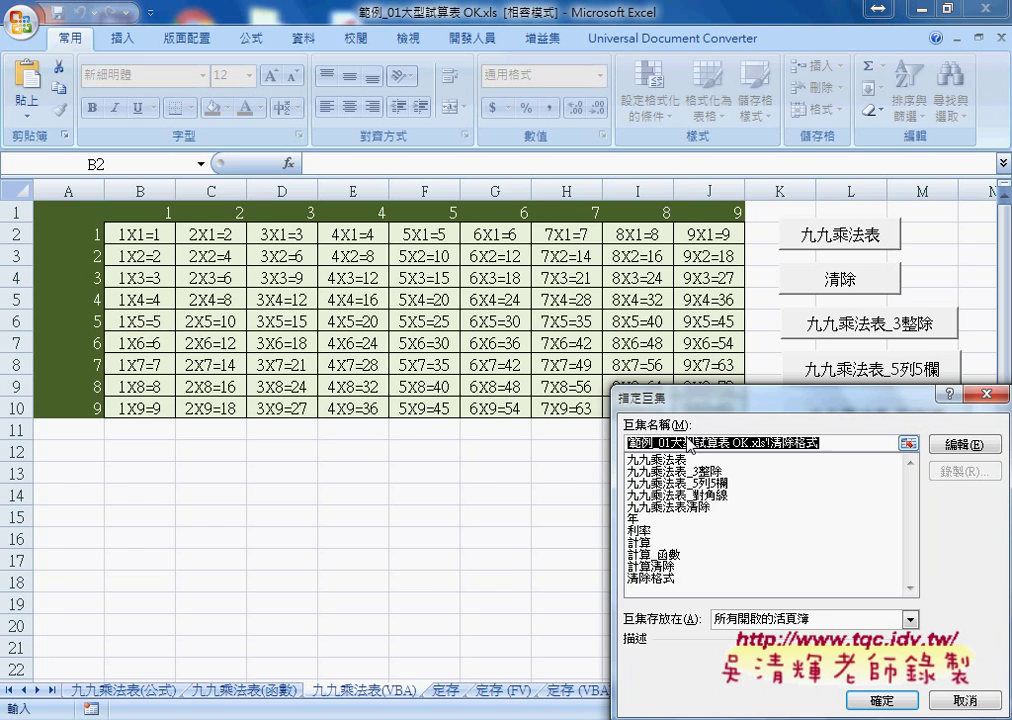
click(964, 444)
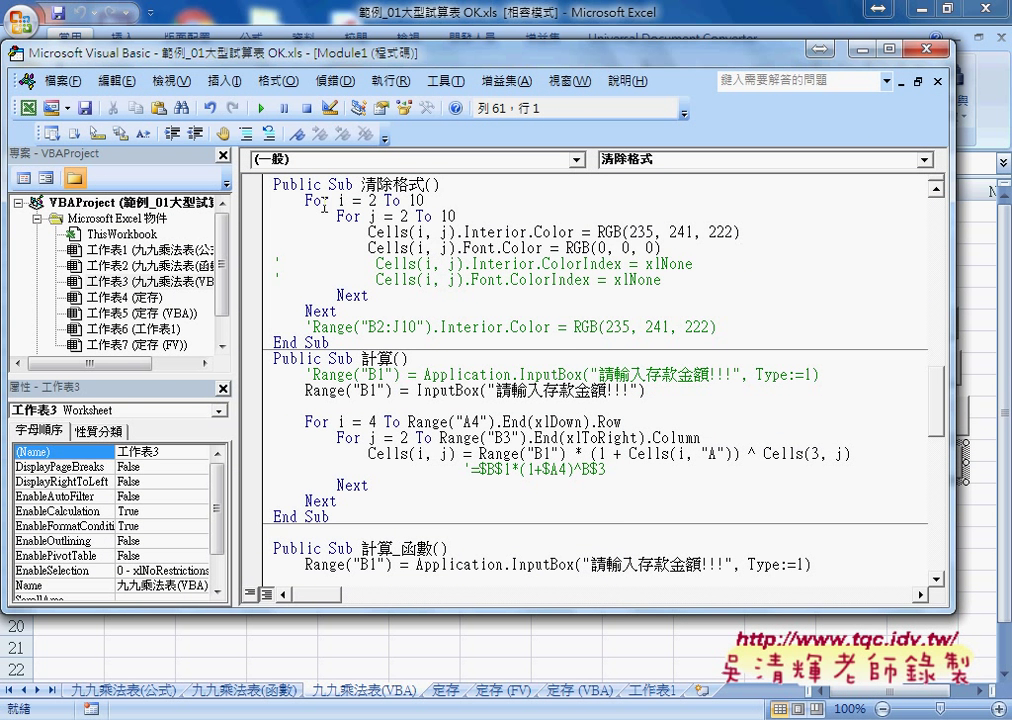
Review the fill-colour and black-font lines, the diagonal If condition, and the cell-text assignment
drag(463, 231, 740, 232)
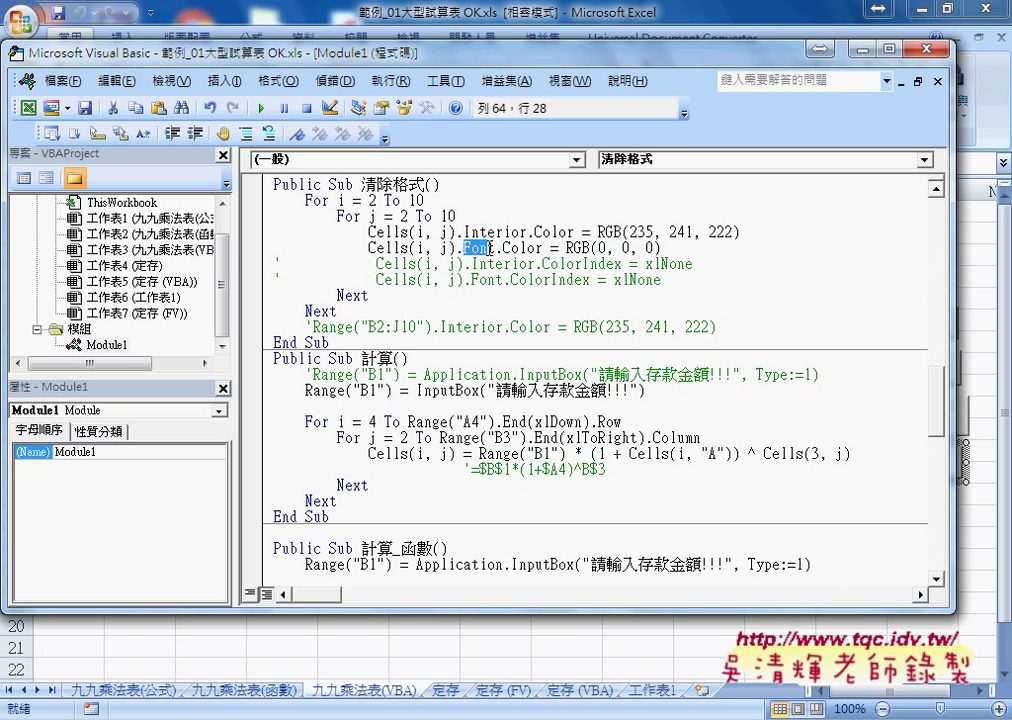
drag(463, 247, 660, 247)
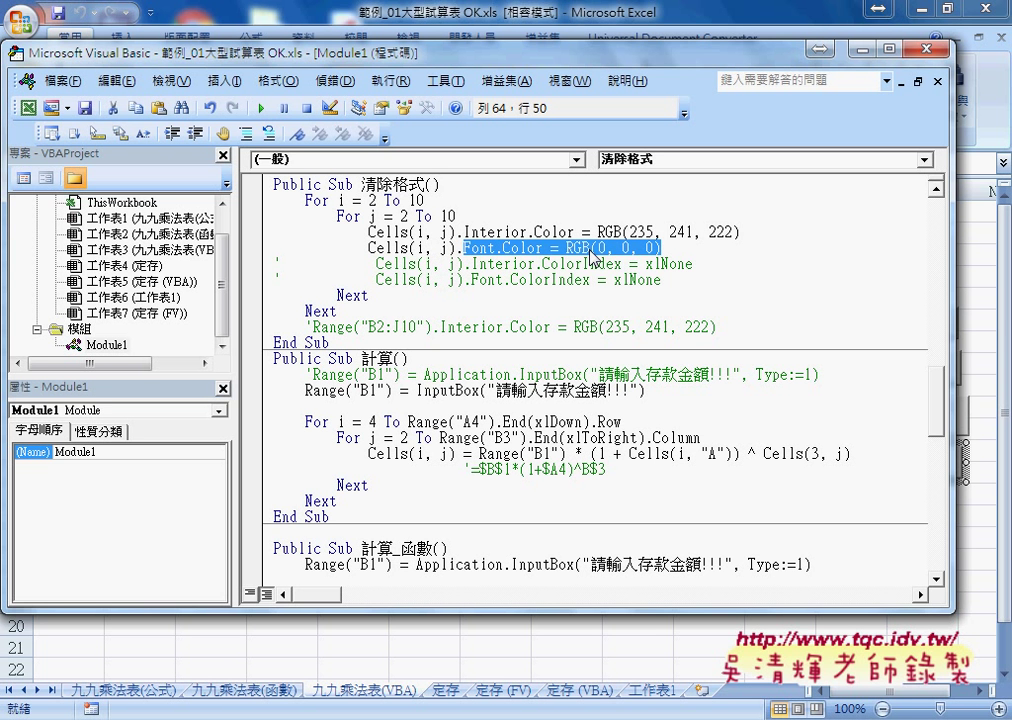
scroll(593, 258, up, 3)
scroll(501, 300, up, 3)
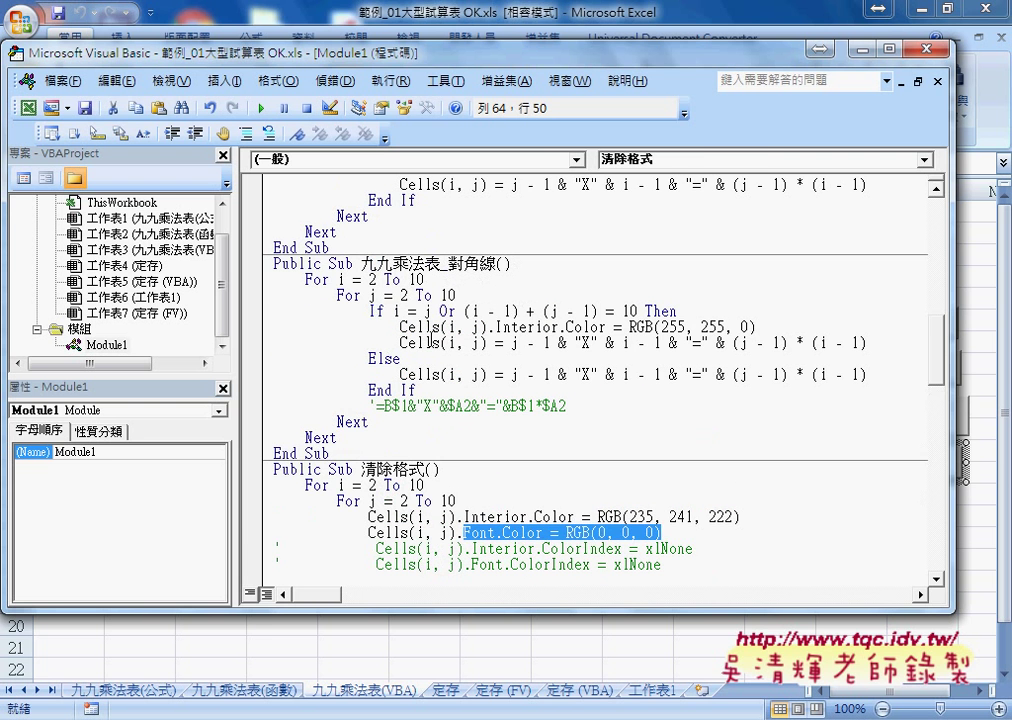
click(380, 311)
drag(398, 311, 583, 311)
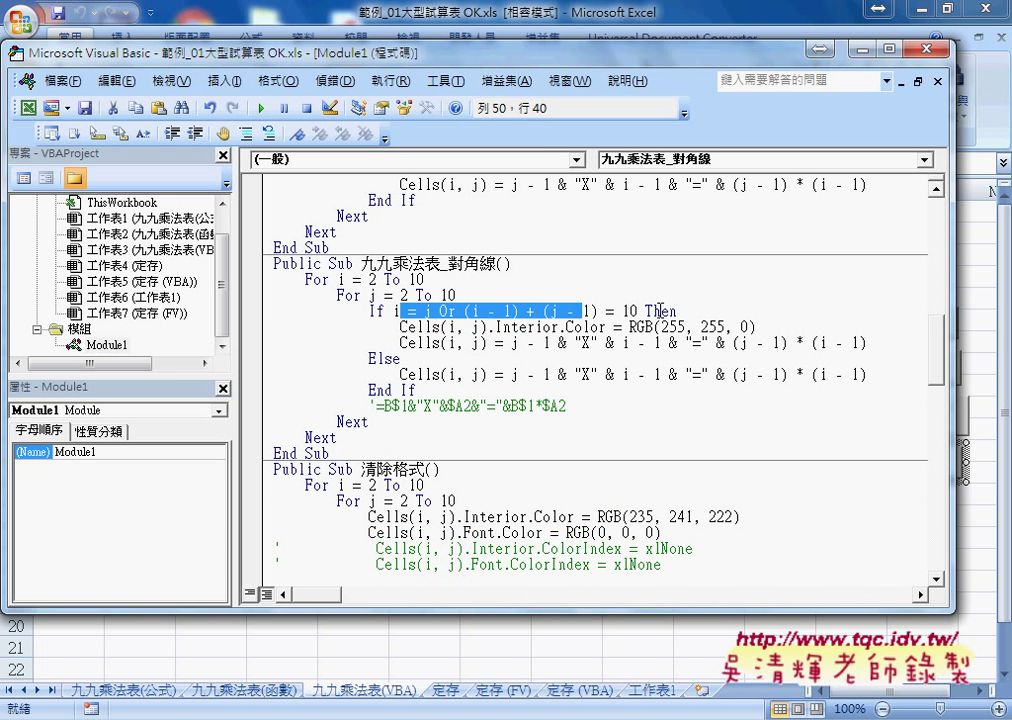
click(660, 311)
drag(862, 357, 402, 343)
click(409, 374)
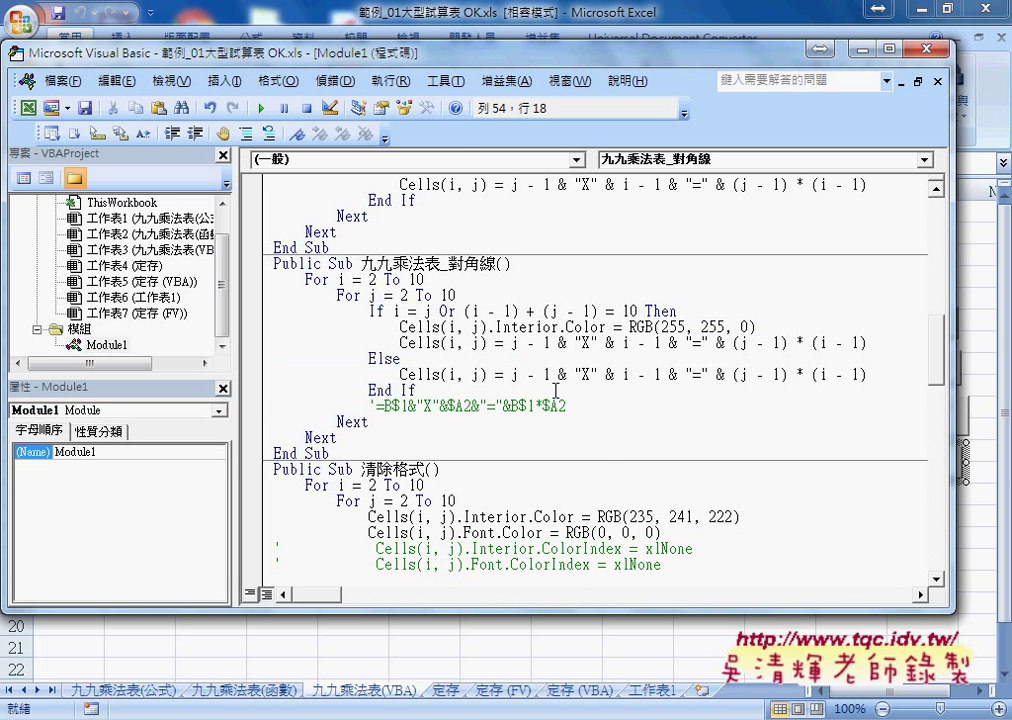
Point out the Interior and Font properties, then go back to the worksheet
scroll(555, 390, down, 1)
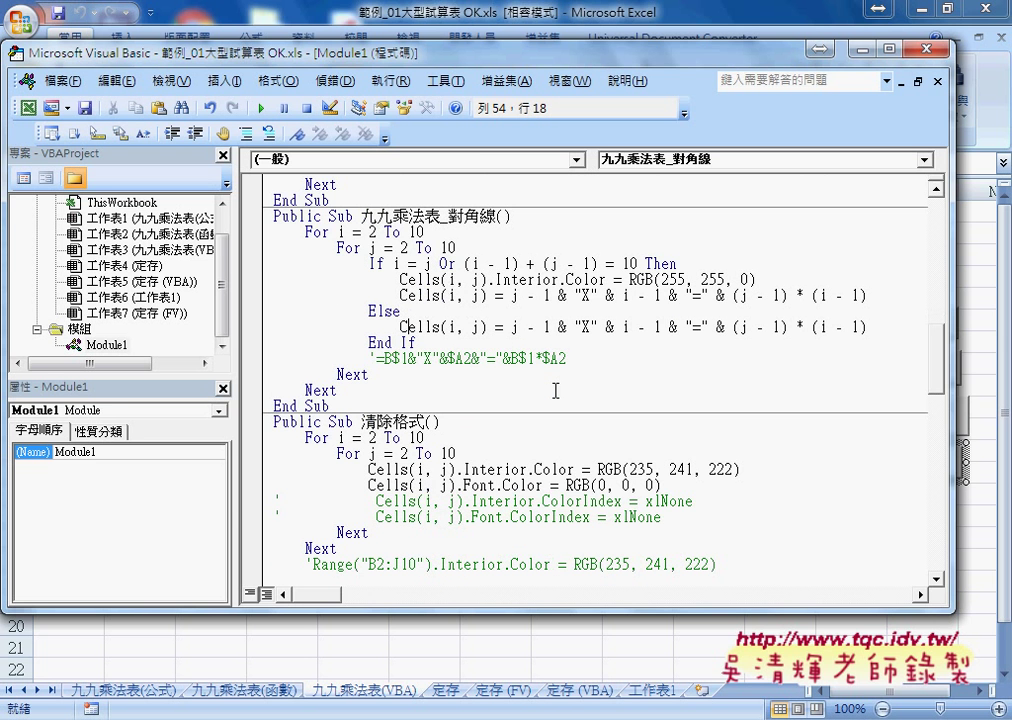
double_click(470, 469)
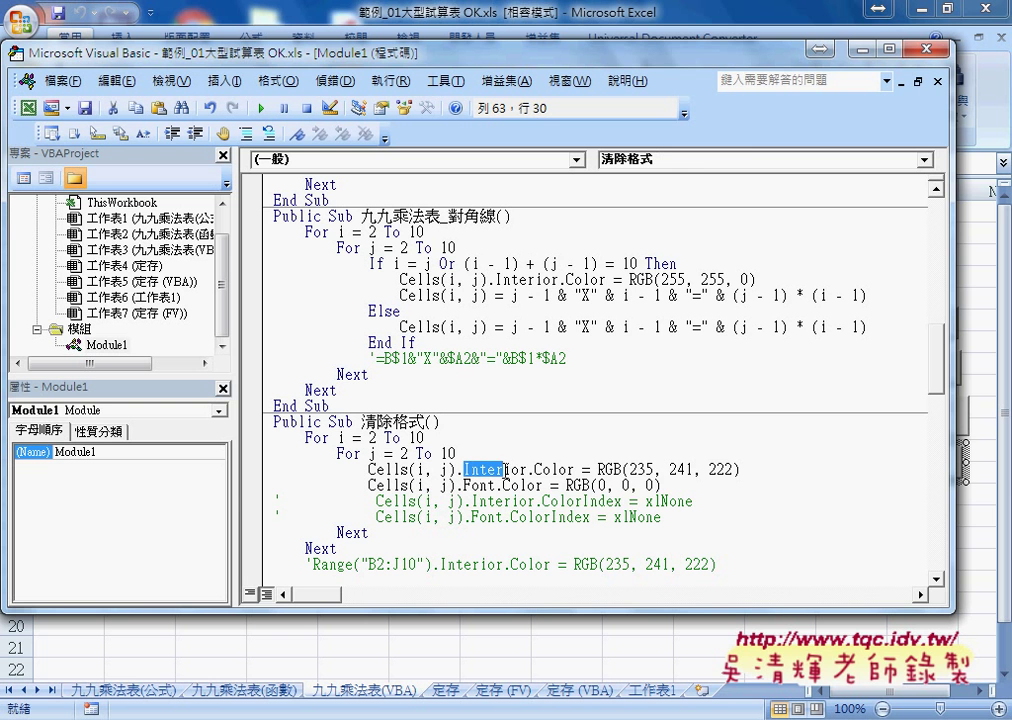
double_click(479, 485)
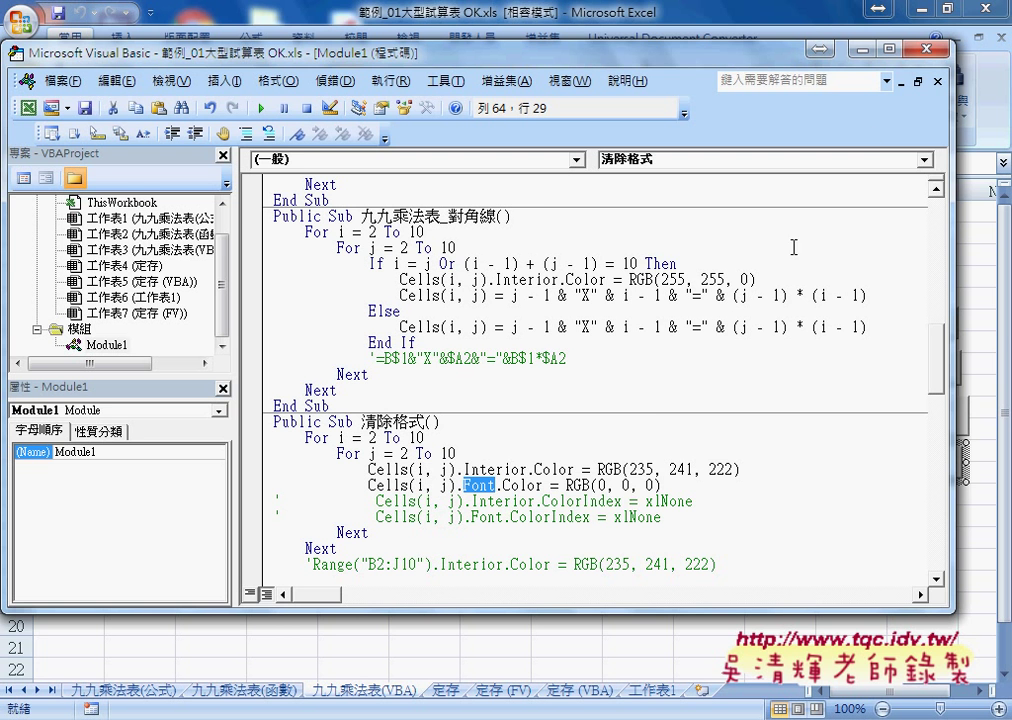
click(738, 38)
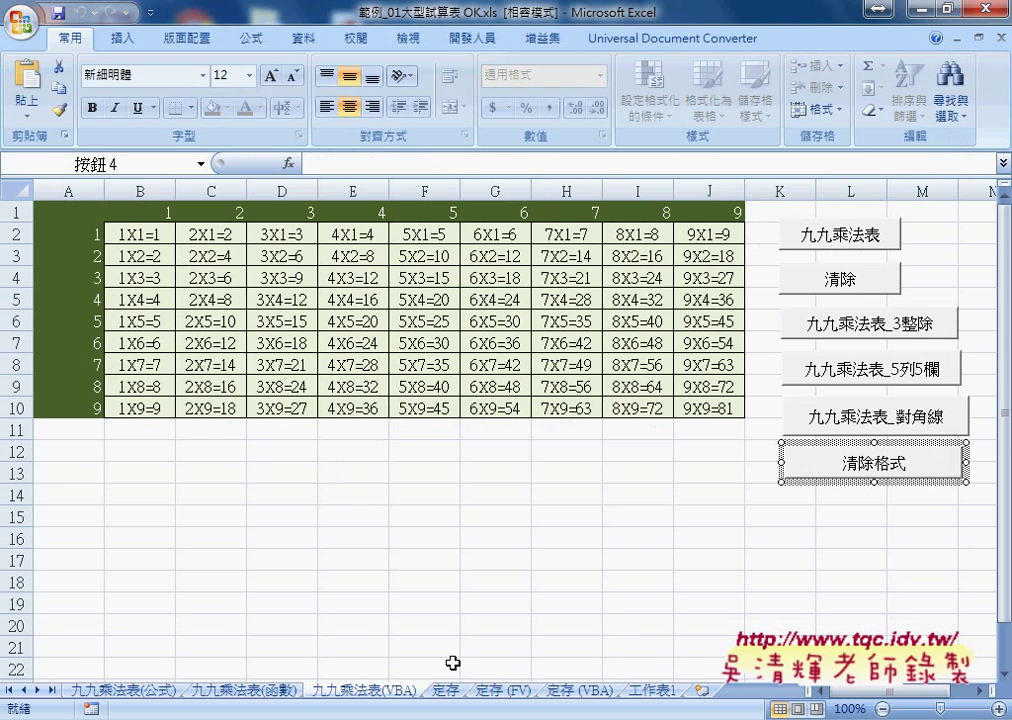
View the 定存 sheet's interest rates, then open 完成ex-04-大型試算表.xls from the examples folder
click(446, 692)
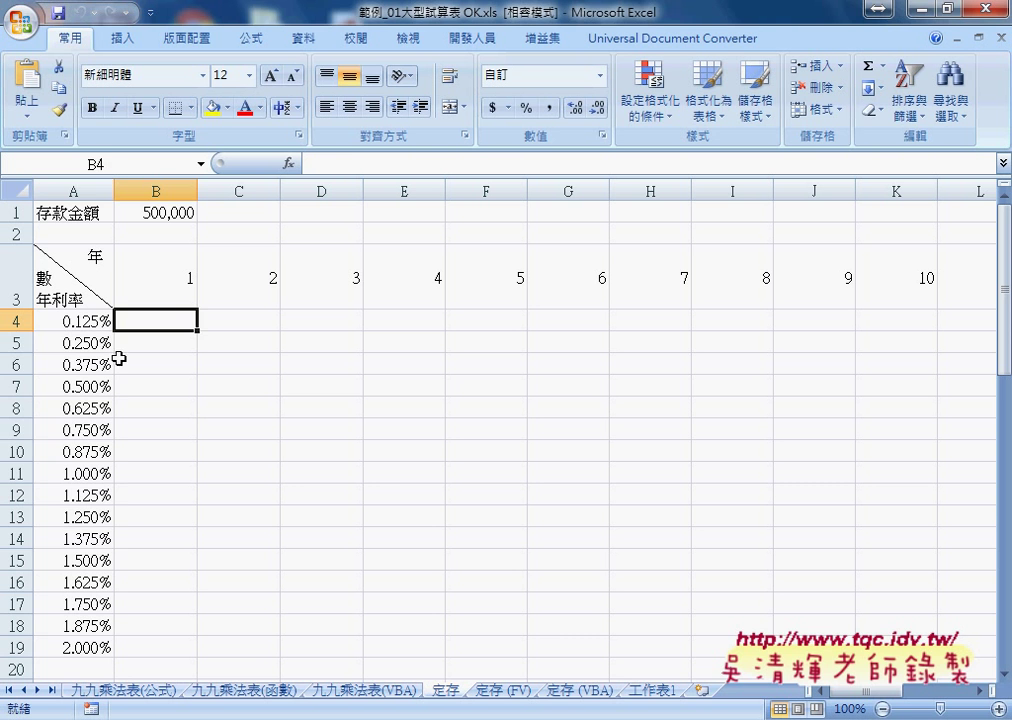
drag(70, 321, 72, 648)
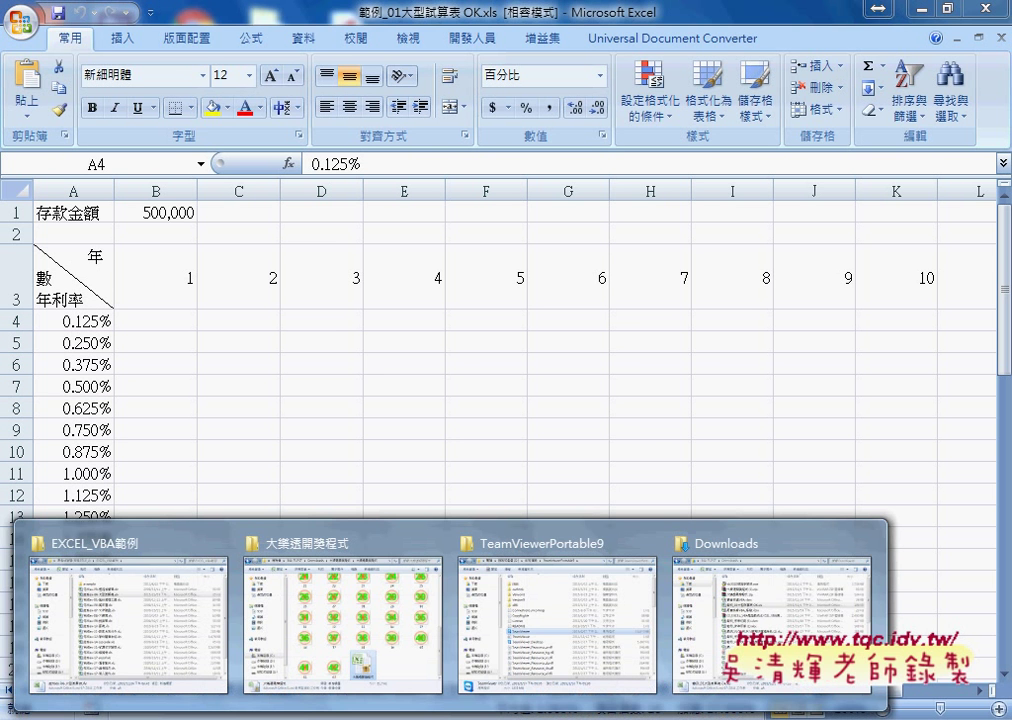
click(228, 637)
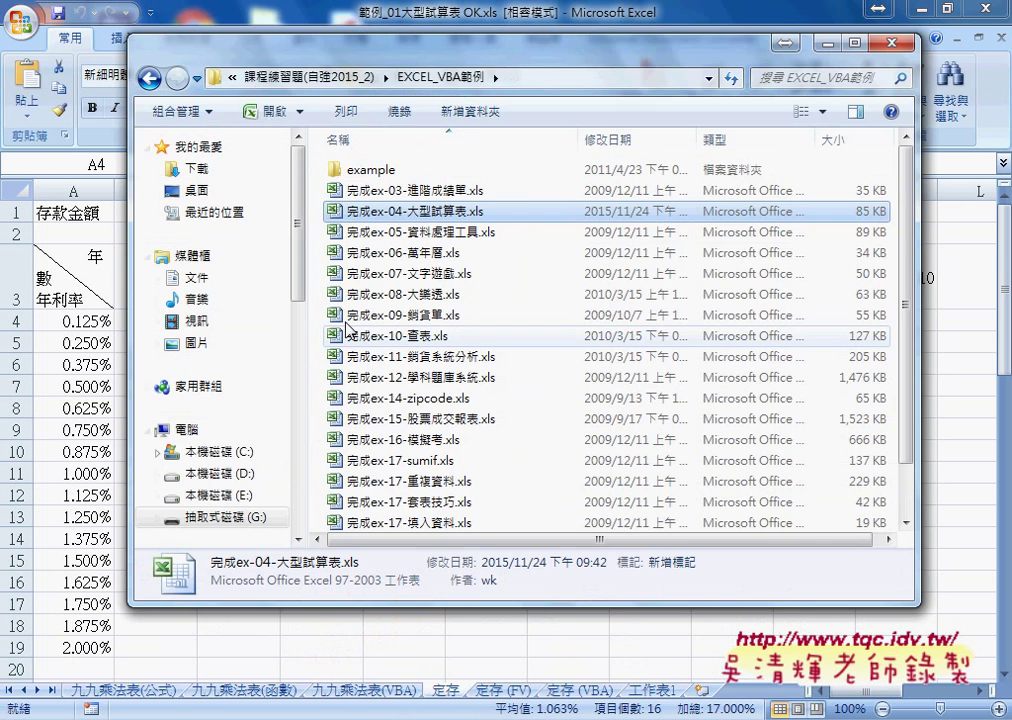
double_click(464, 214)
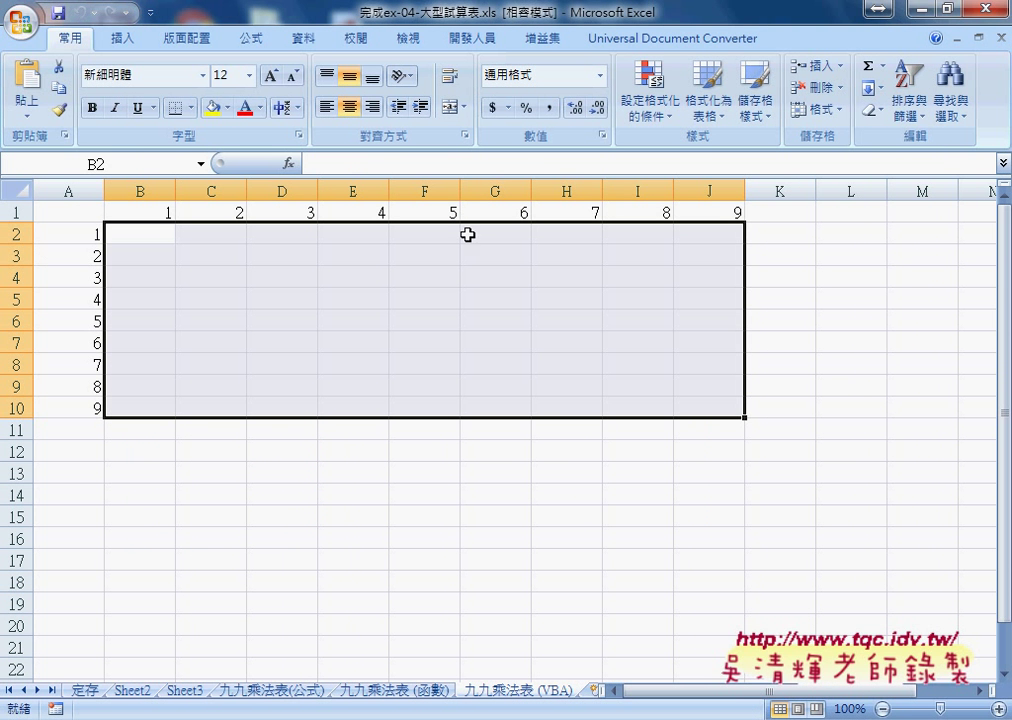
On the finished workbook's 定存 sheet, select B4 through U59 and delete the results
click(219, 552)
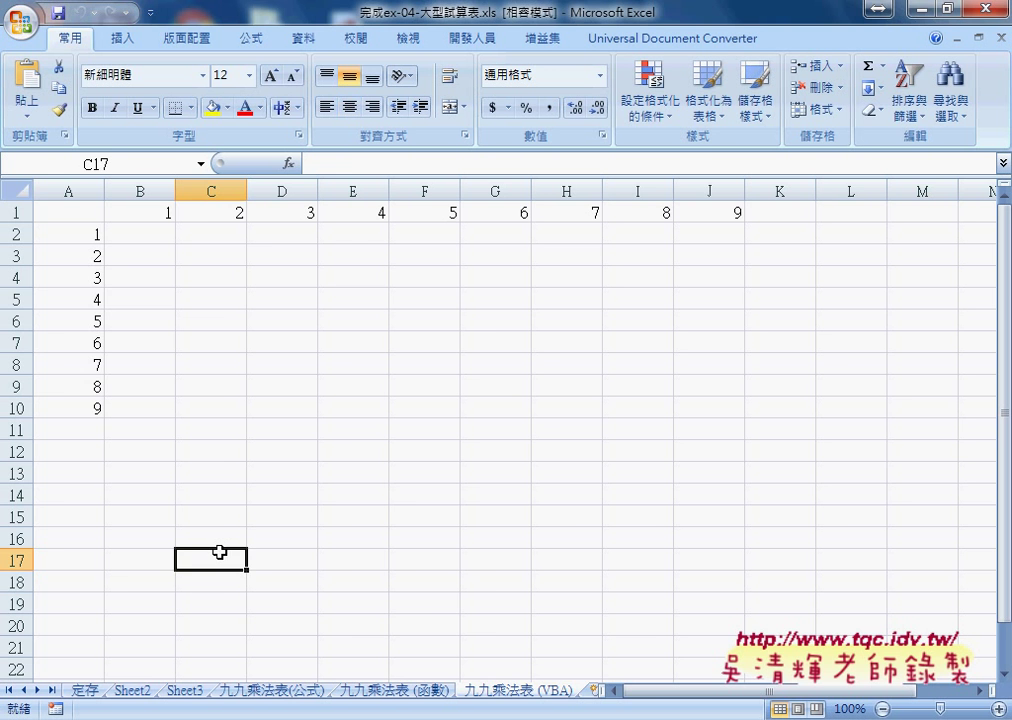
click(136, 692)
click(85, 690)
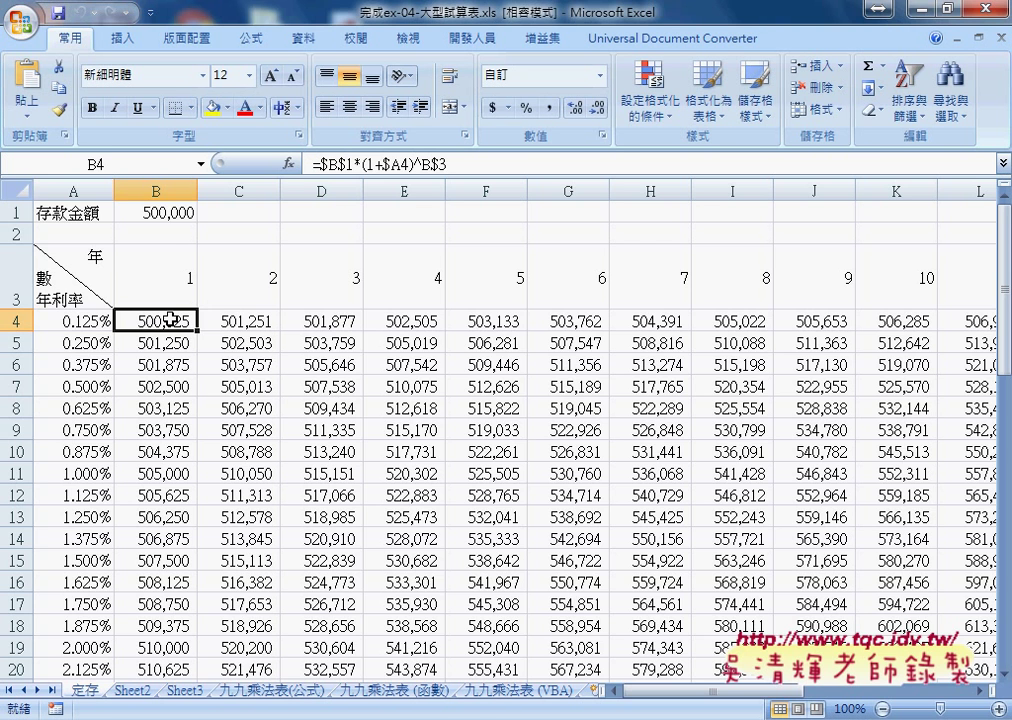
key(ctrl+shift+Right)
key(ctrl+shift+Down)
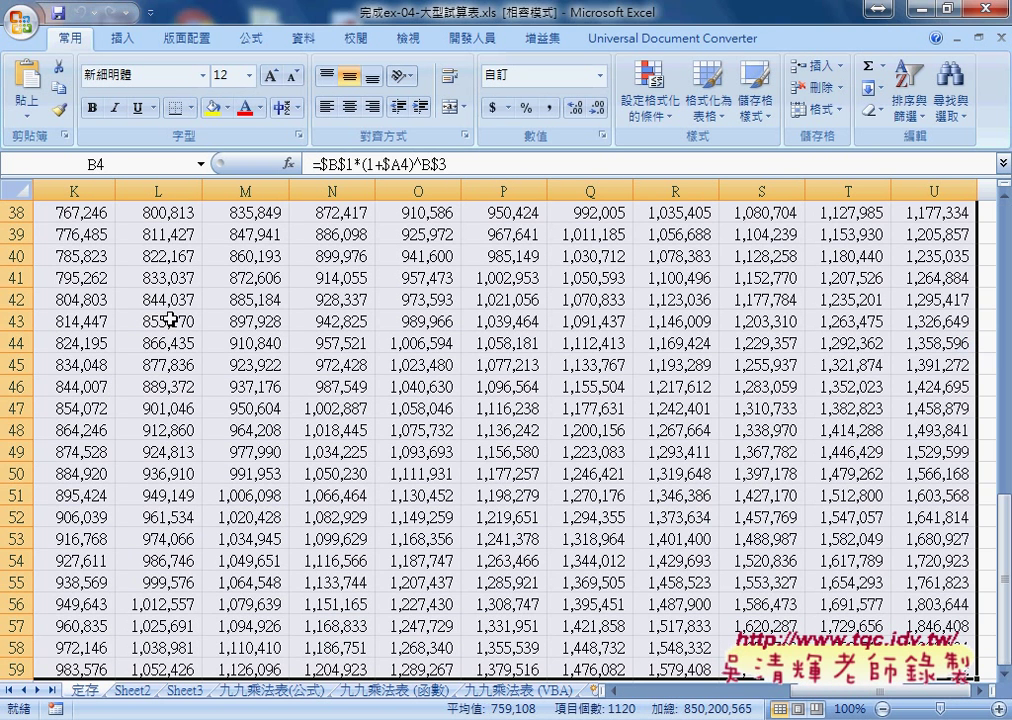
key(Delete)
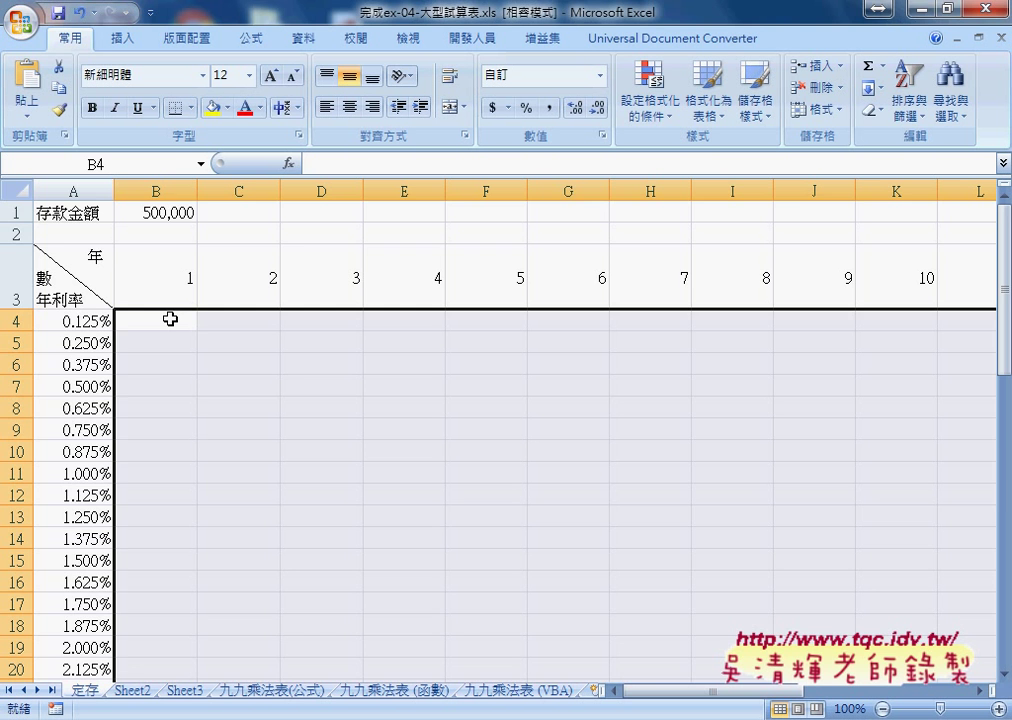
Scroll down to check the last interest rate in A59
scroll(170, 318, down, 1)
scroll(170, 318, down, 3)
scroll(170, 318, down, 5)
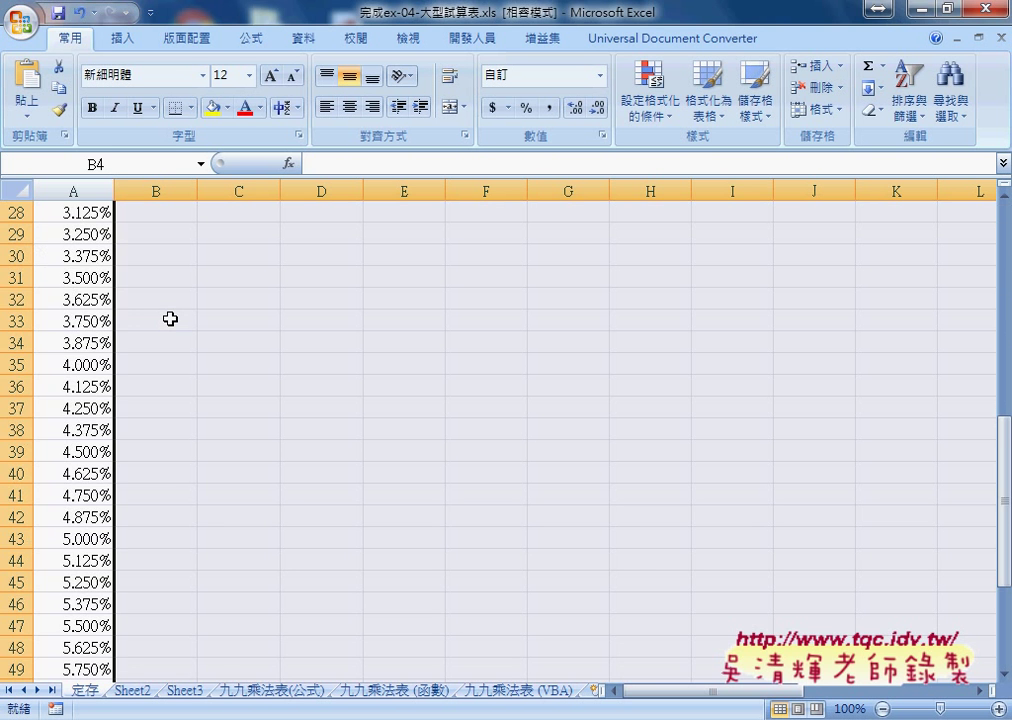
scroll(170, 318, down, 3)
scroll(170, 318, down, 3)
click(90, 494)
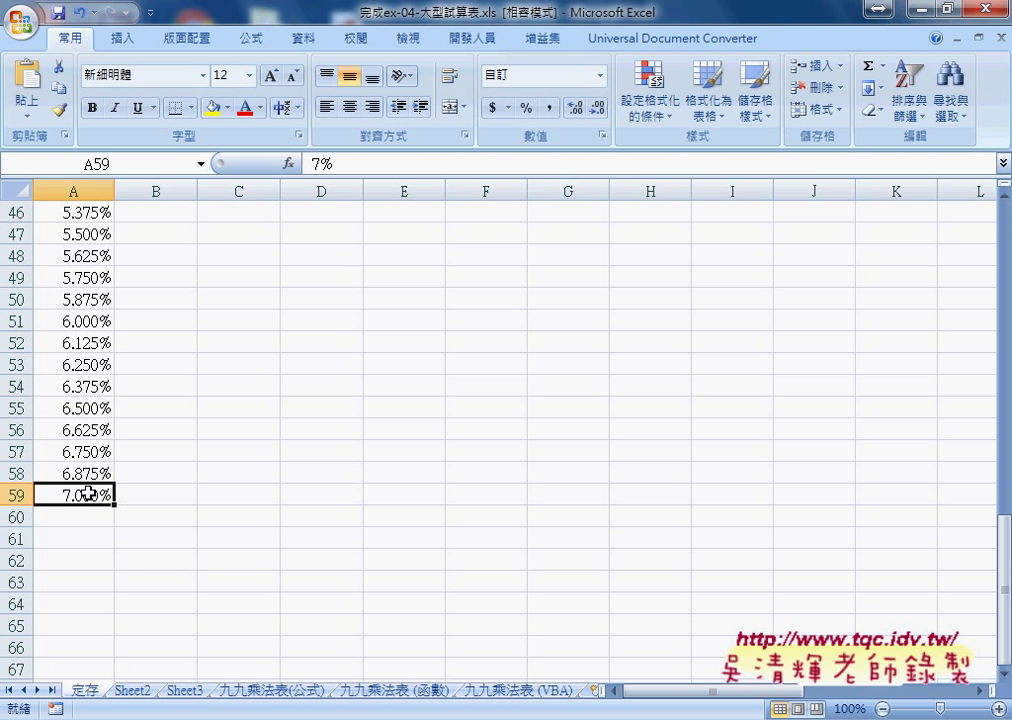
Delete the extra rates in A20:A59 and return up to confirm 2.000% in A19
scroll(88, 494, up, 2)
scroll(88, 494, up, 3)
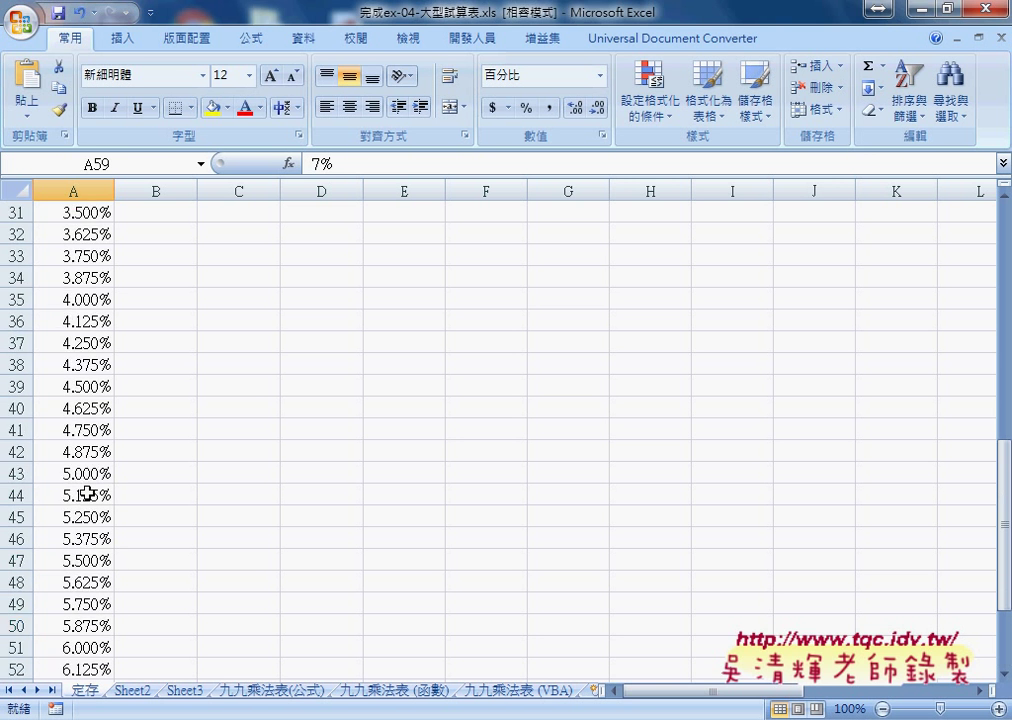
scroll(88, 494, up, 1)
scroll(88, 494, up, 1)
scroll(88, 494, up, 1)
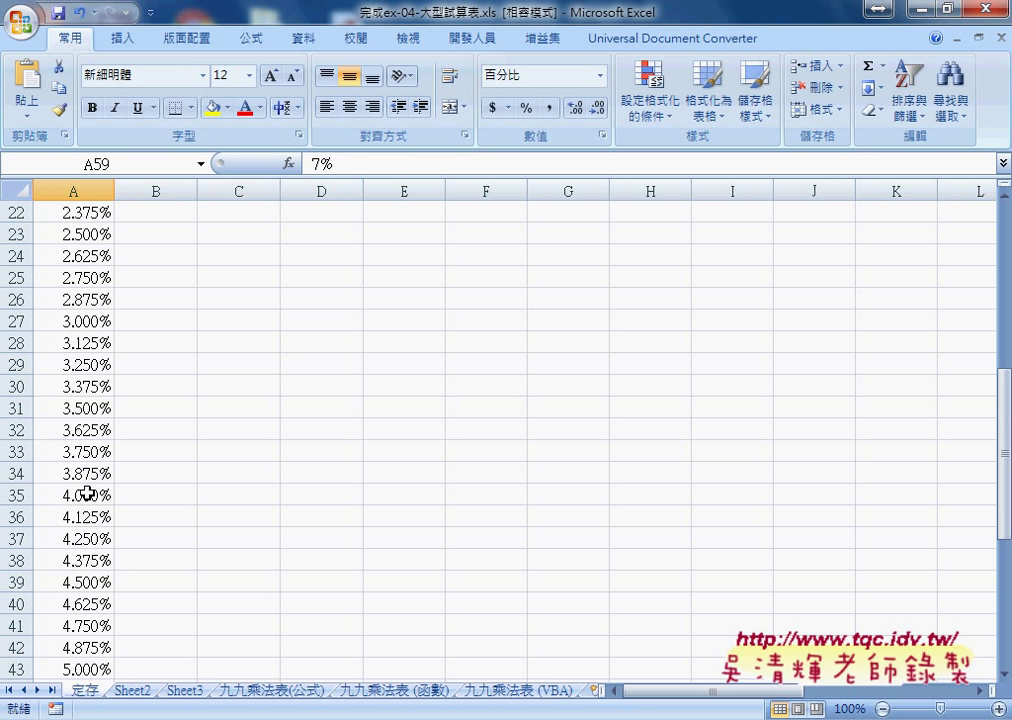
scroll(88, 395, up, 1)
scroll(88, 388, up, 2)
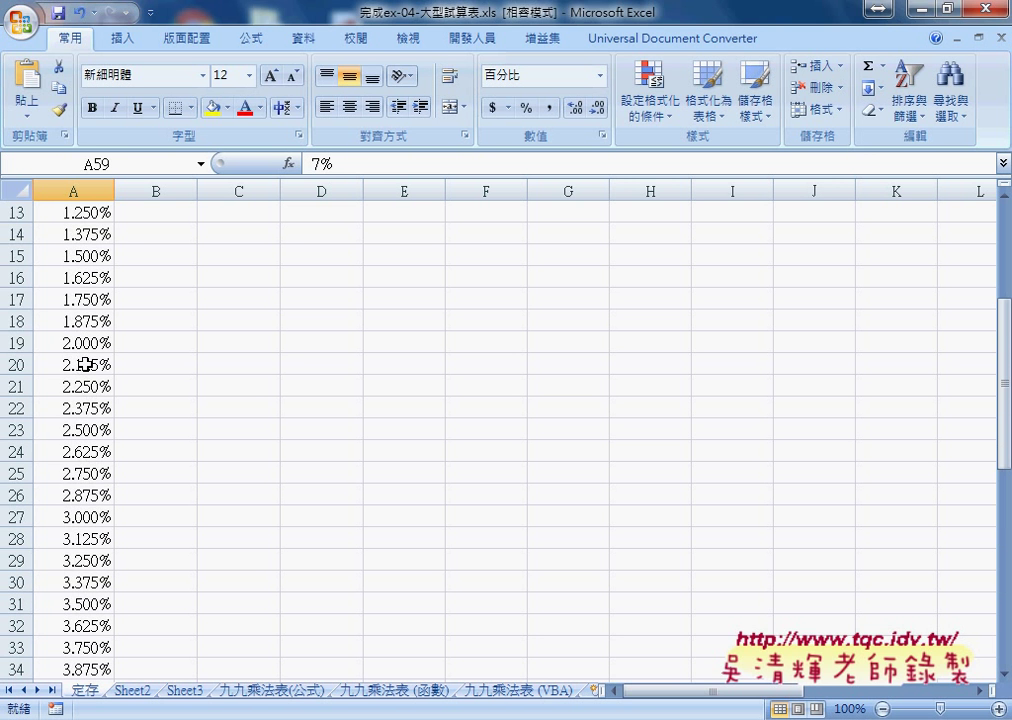
shift+click(86, 364)
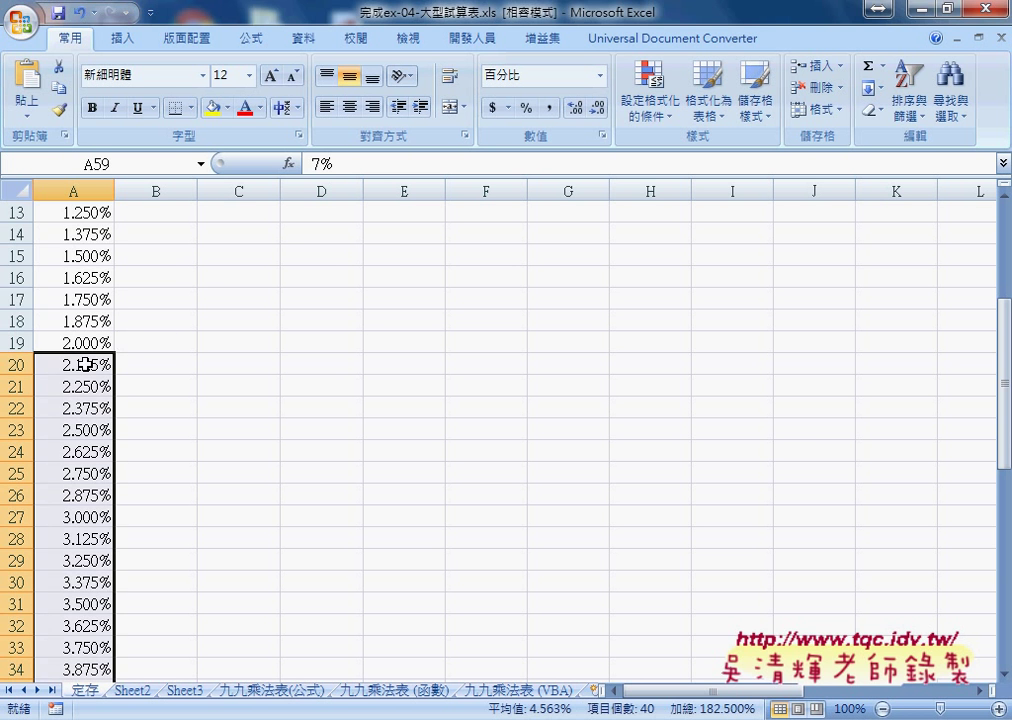
key(Delete)
scroll(86, 364, up, 3)
scroll(86, 364, up, 7)
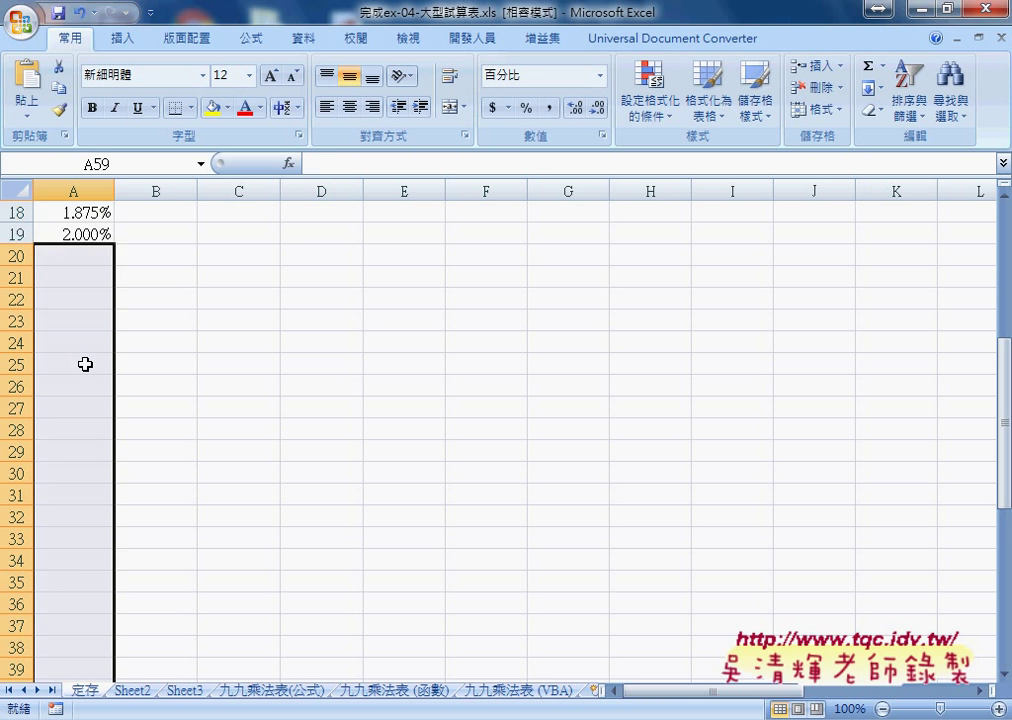
scroll(86, 364, up, 6)
scroll(86, 364, up, 1)
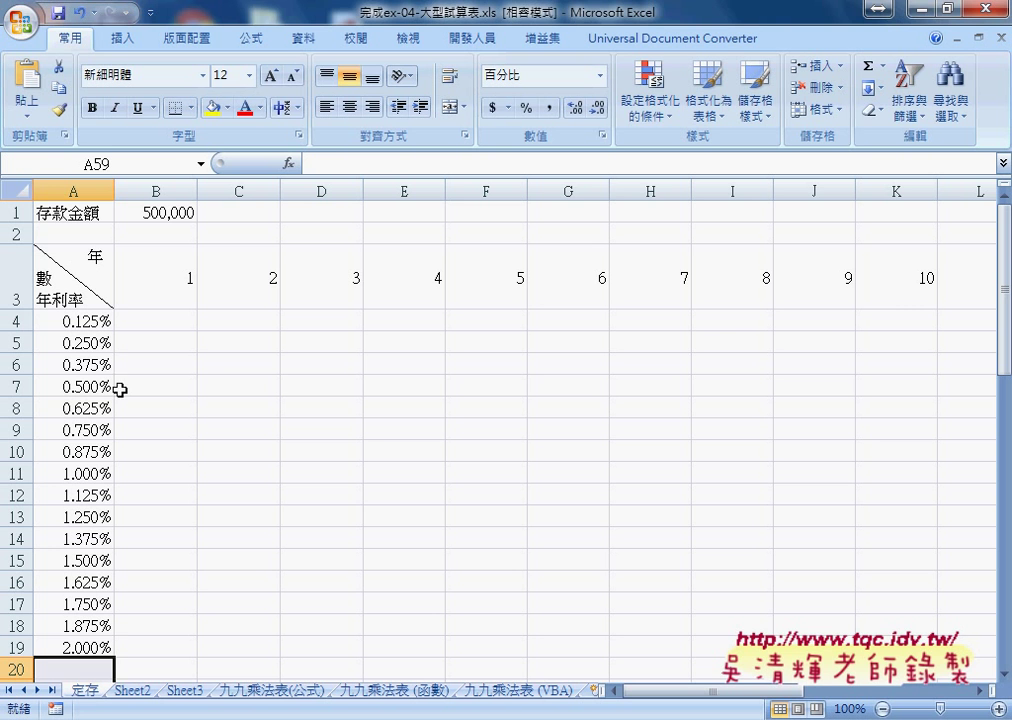
click(95, 645)
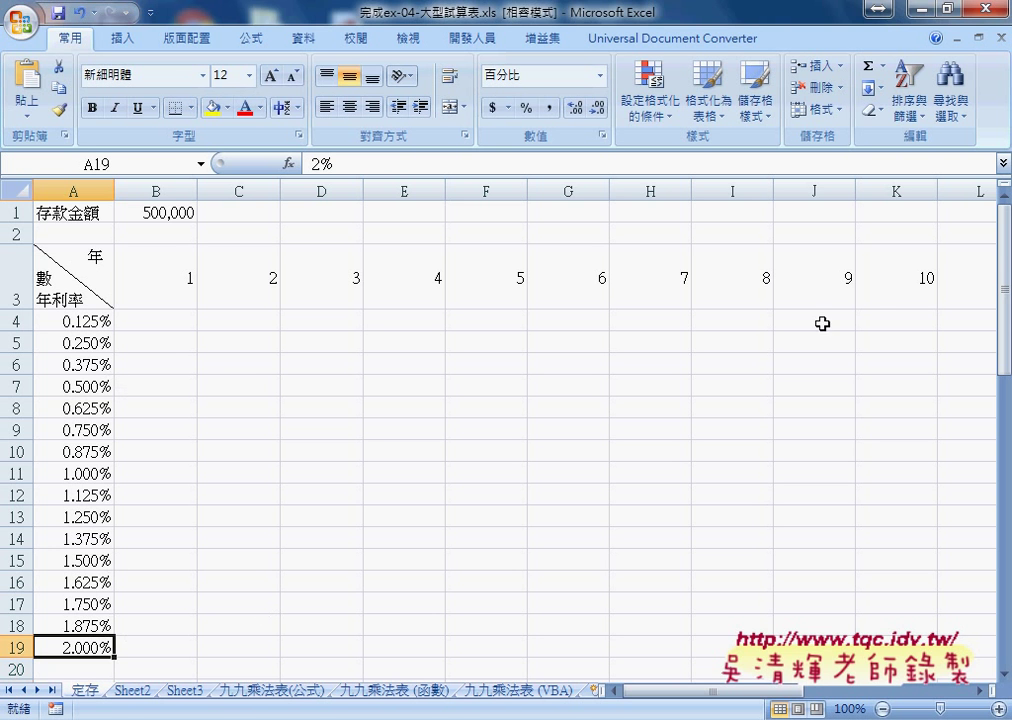
Apply All Borders to every cell of B4:K19 under the year 1–10 headers
click(914, 298)
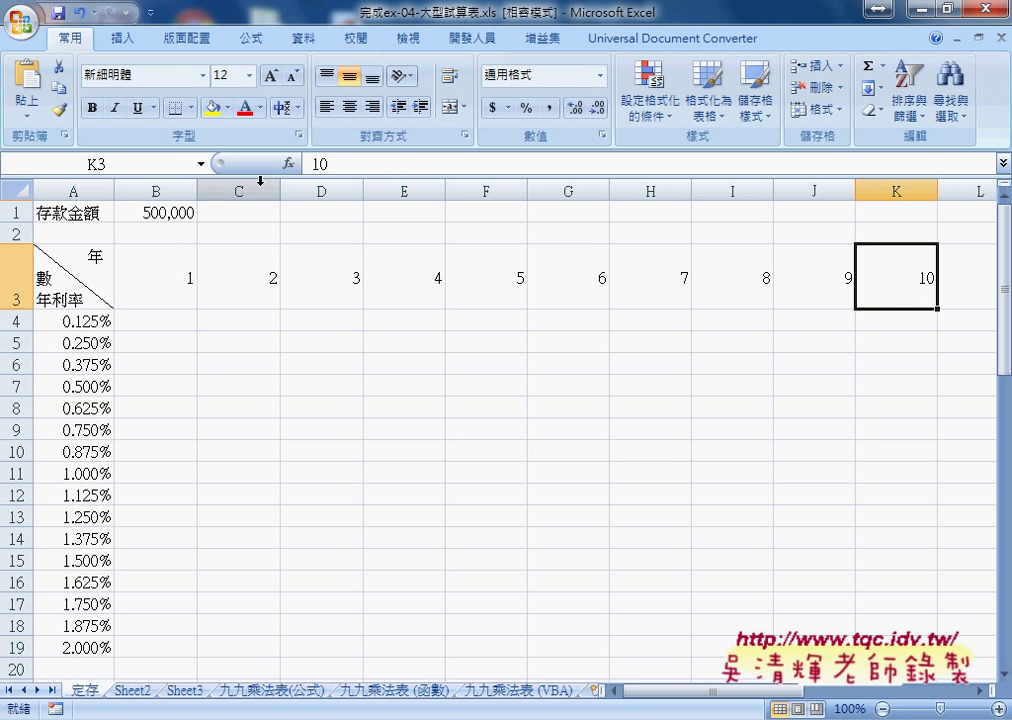
mouse_move(200, 320)
mouse_down()
mouse_move(896, 633)
mouse_move(896, 648)
mouse_up()
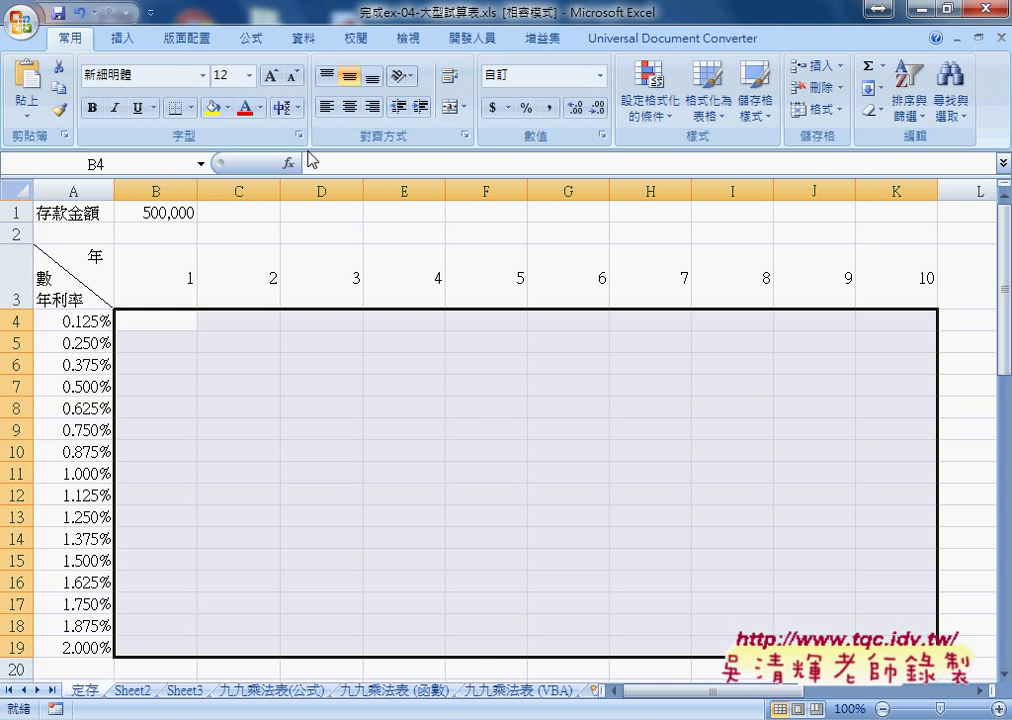
click(192, 108)
click(200, 279)
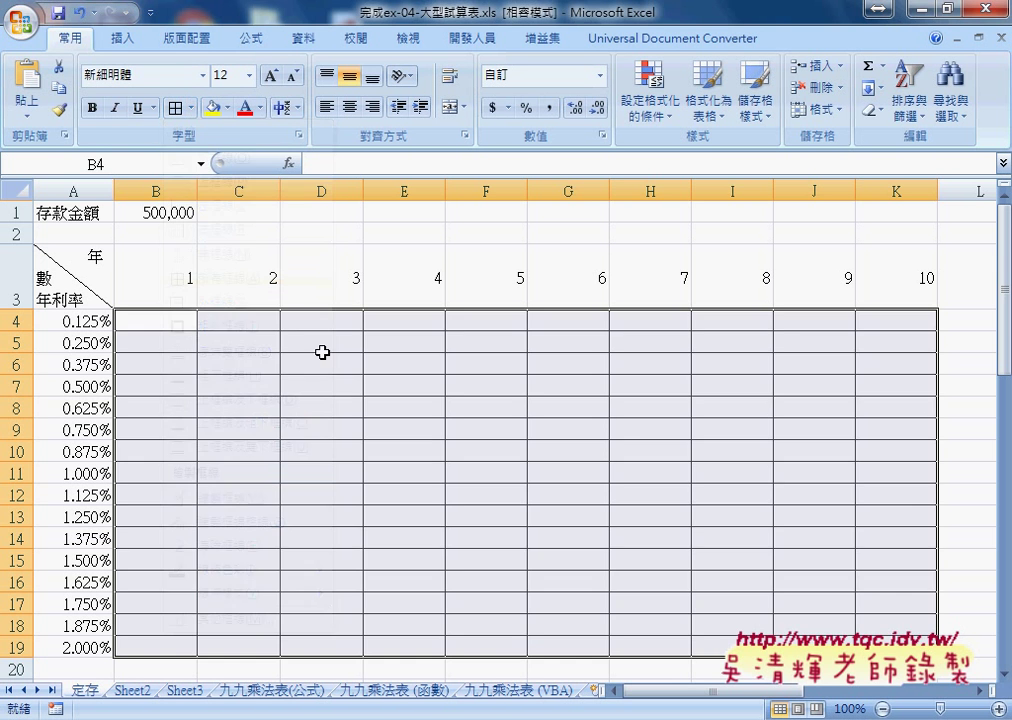
click(300, 355)
drag(155, 320, 900, 648)
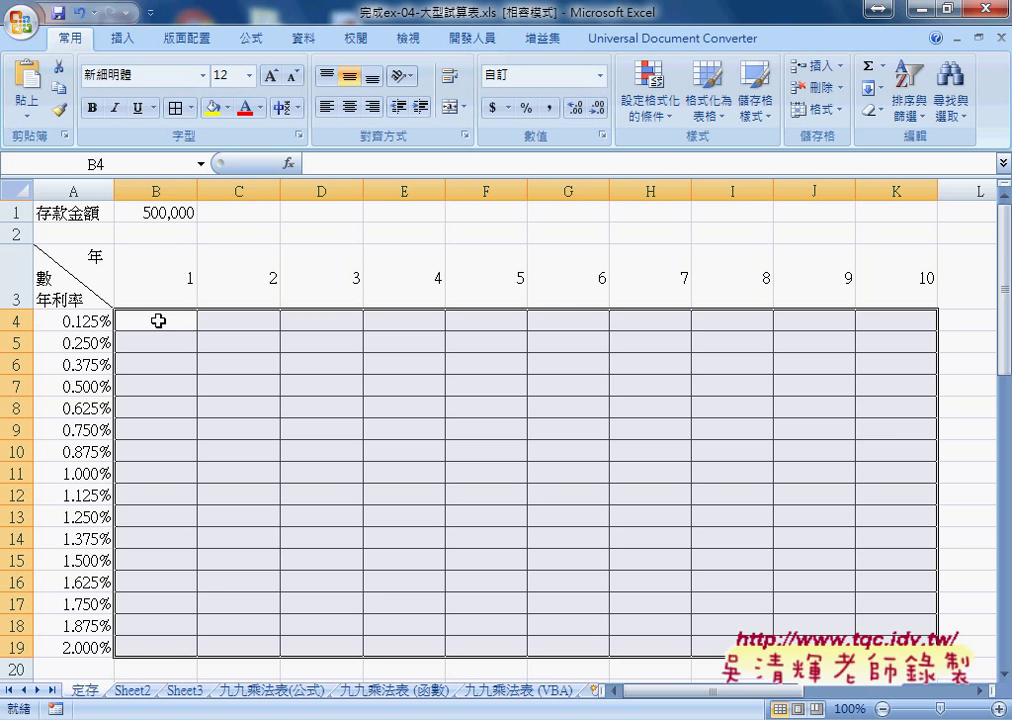
click(158, 320)
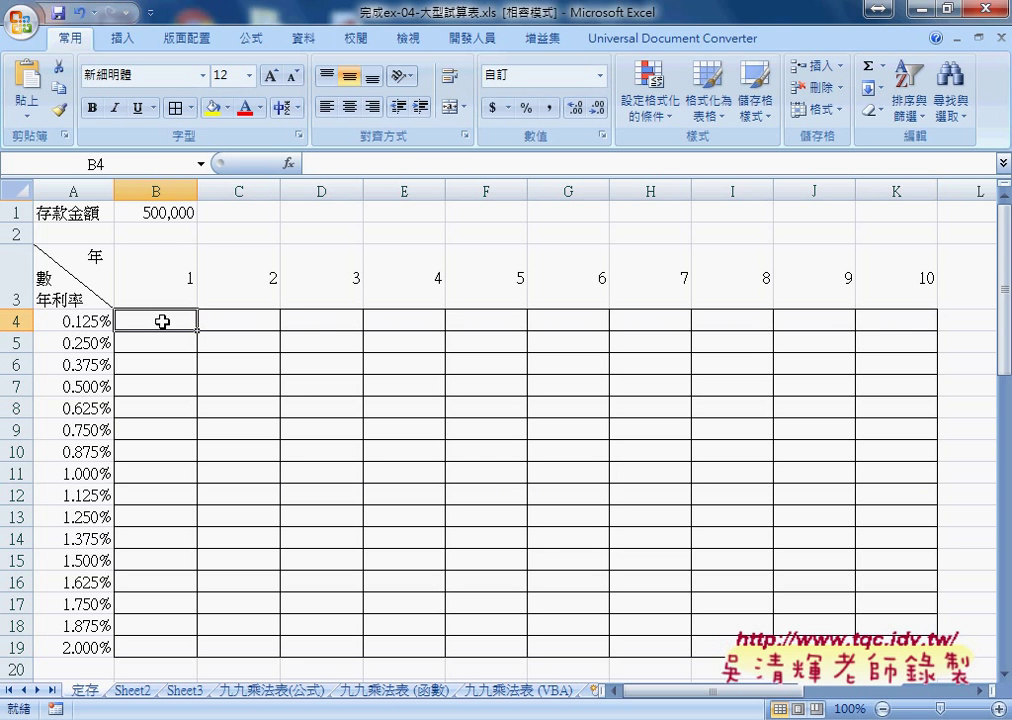
Enter =B1*(1+A4)^B3 in B4 by clicking the referenced cells, returning 500,625
click(316, 165)
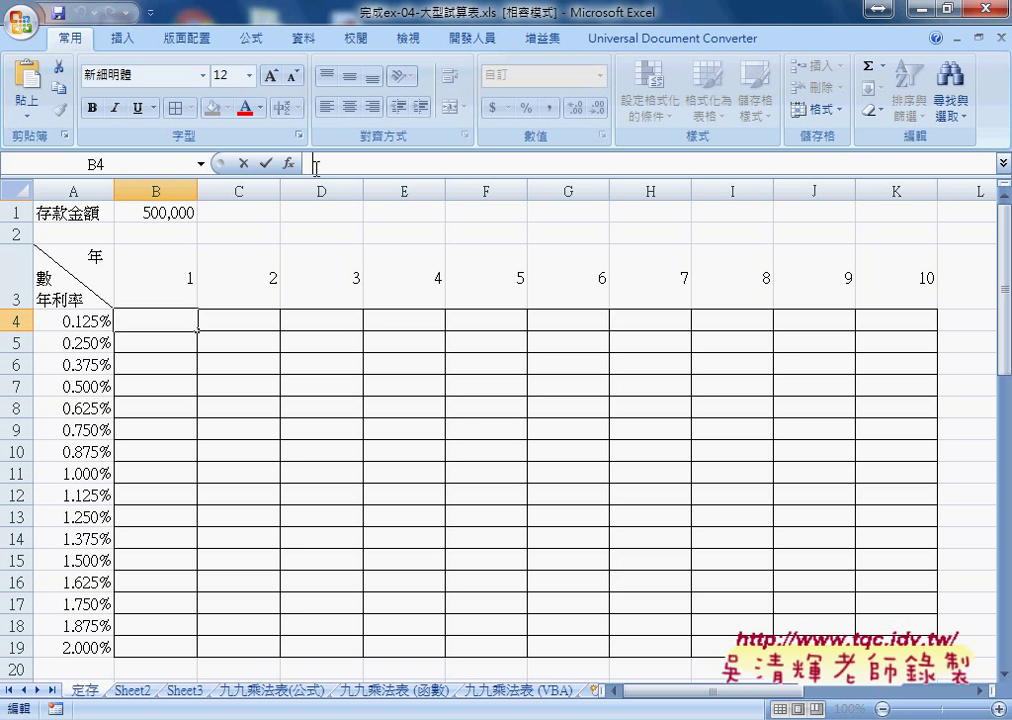
text(ㄦ)
key(BackSpace)
text(=)
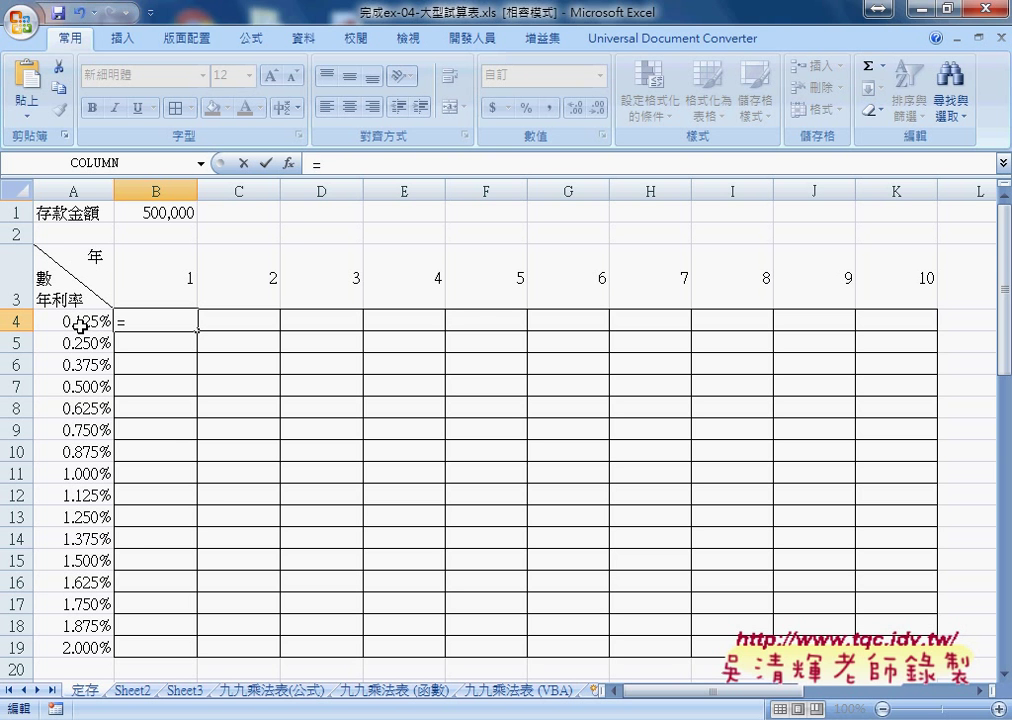
click(165, 214)
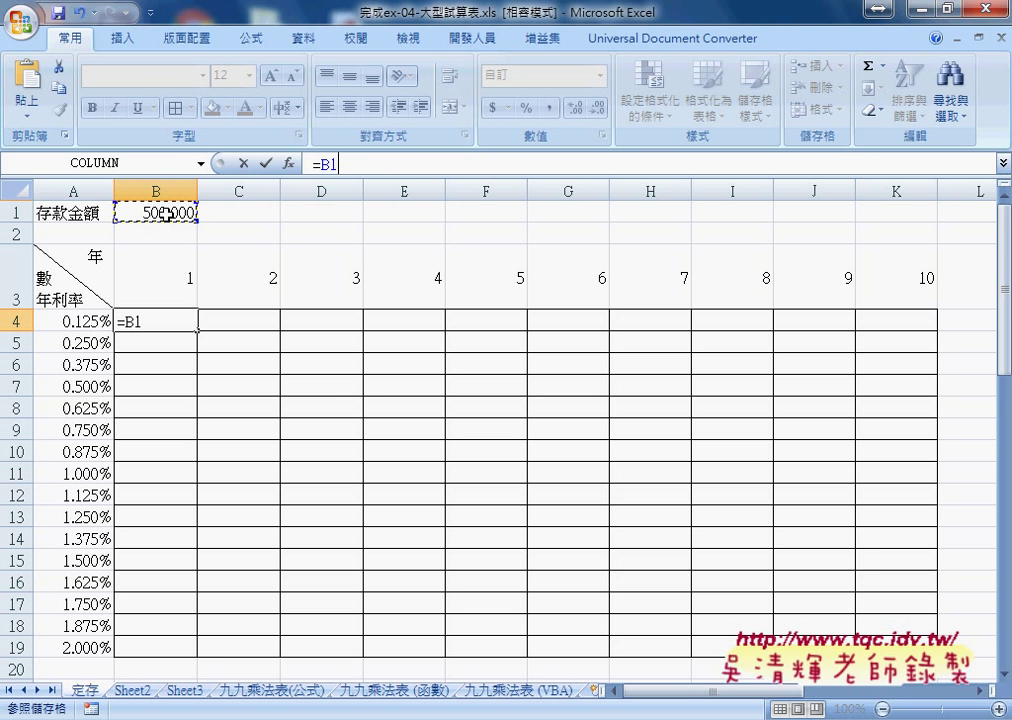
text(*)
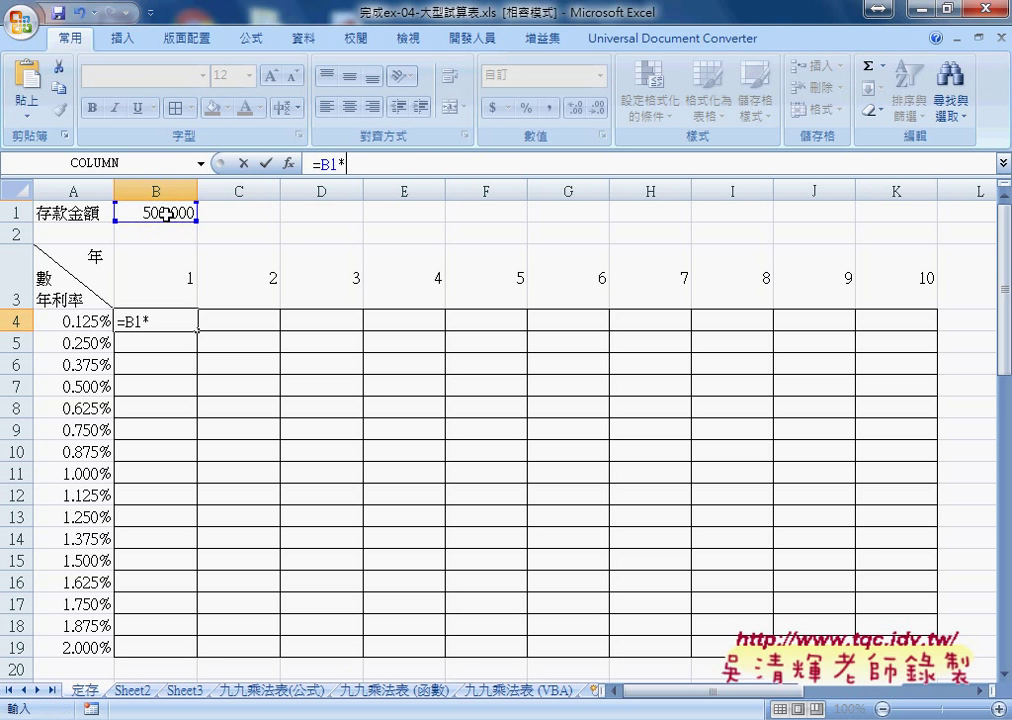
text(()
text(1)
text(+)
click(85, 322)
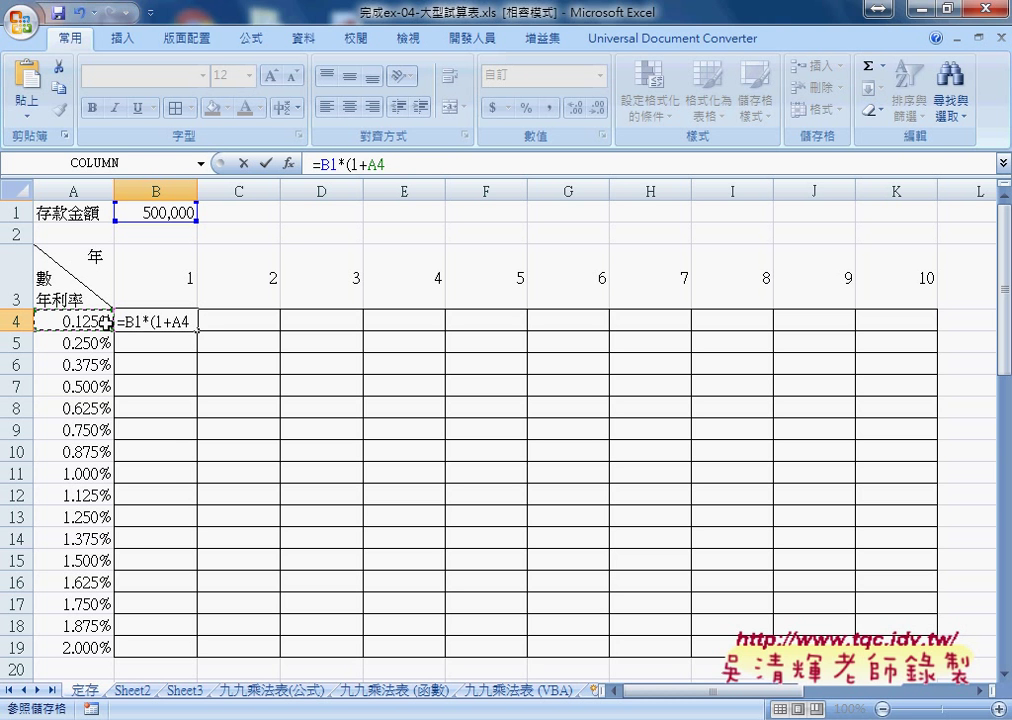
text())
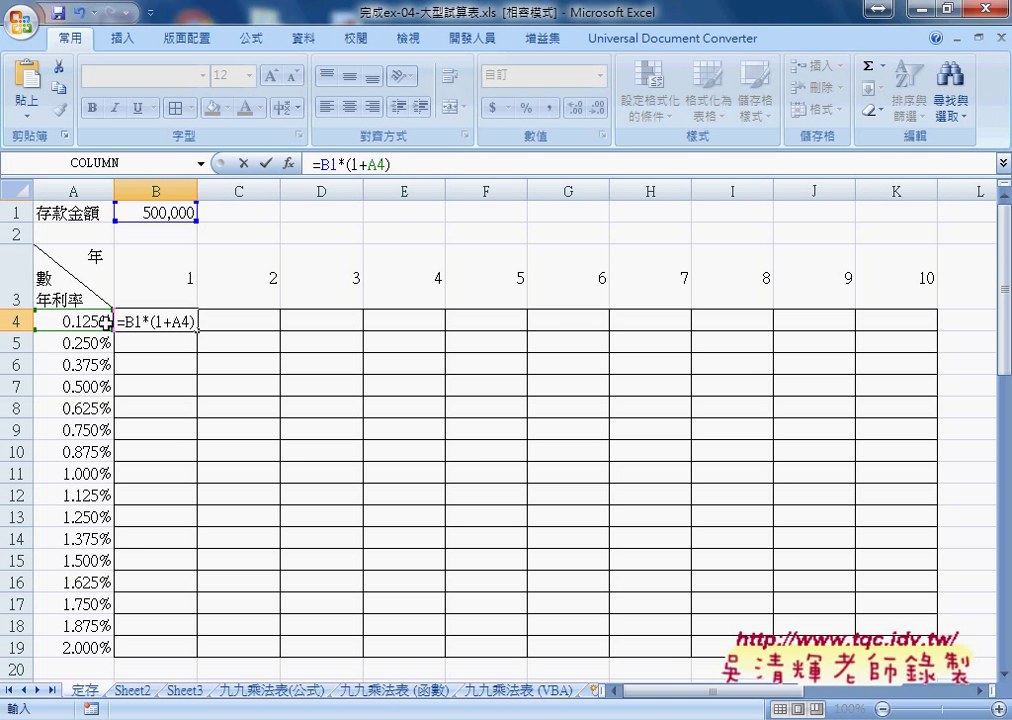
text(^)
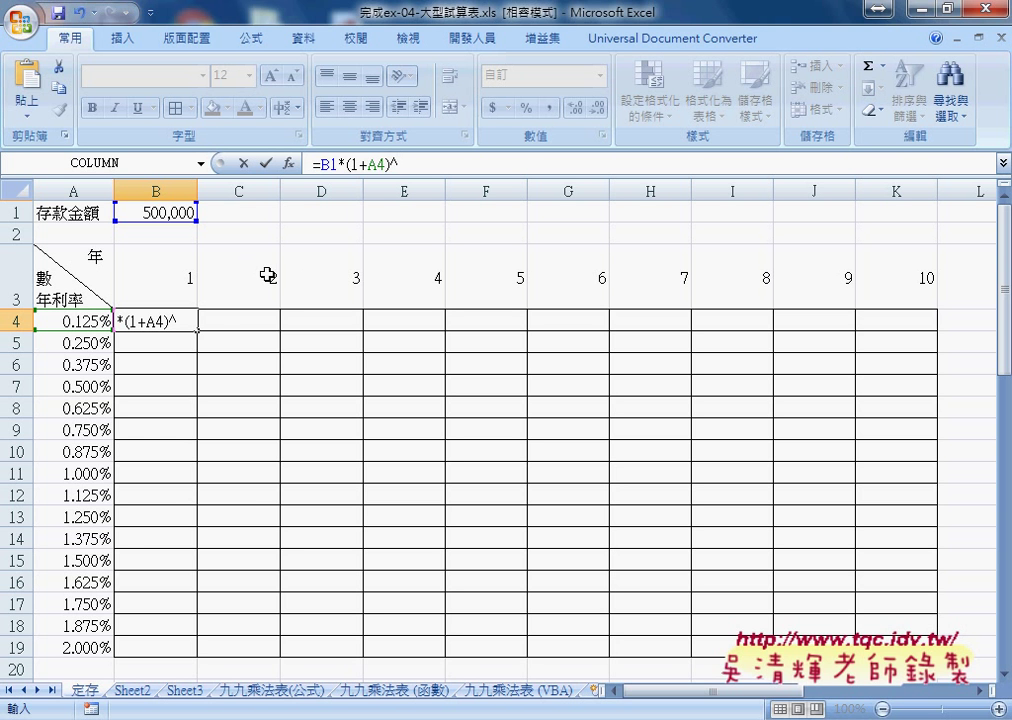
click(154, 281)
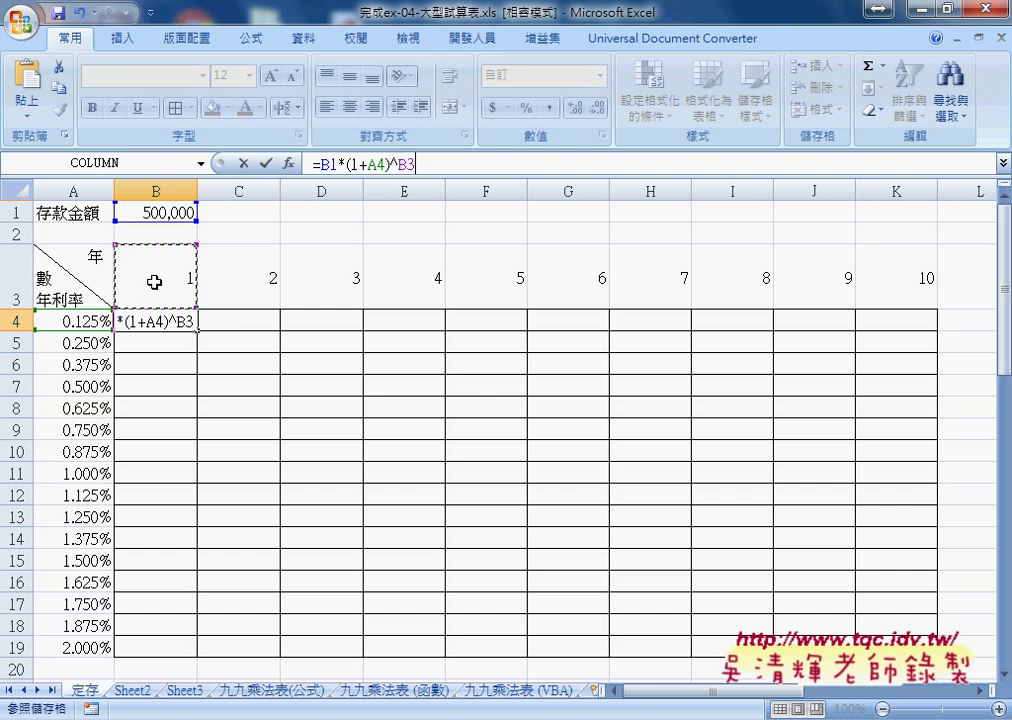
click(267, 164)
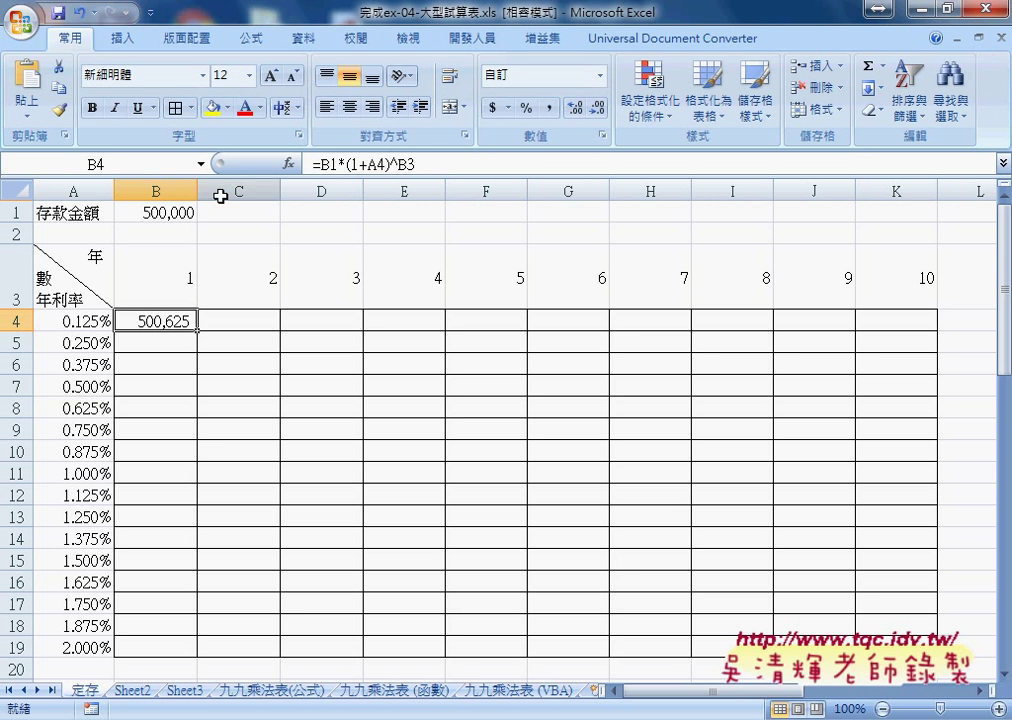
Lock B4's references to read =$B$1*(1+$A4)^B$3, using F4 and typed $ signs
click(331, 164)
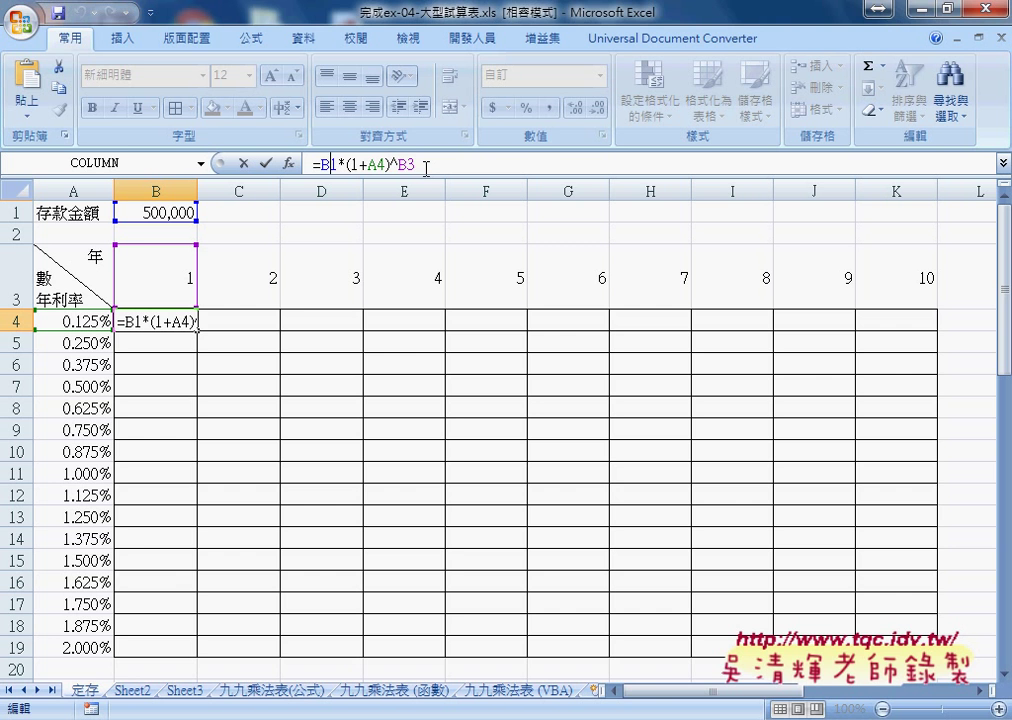
key(F4)
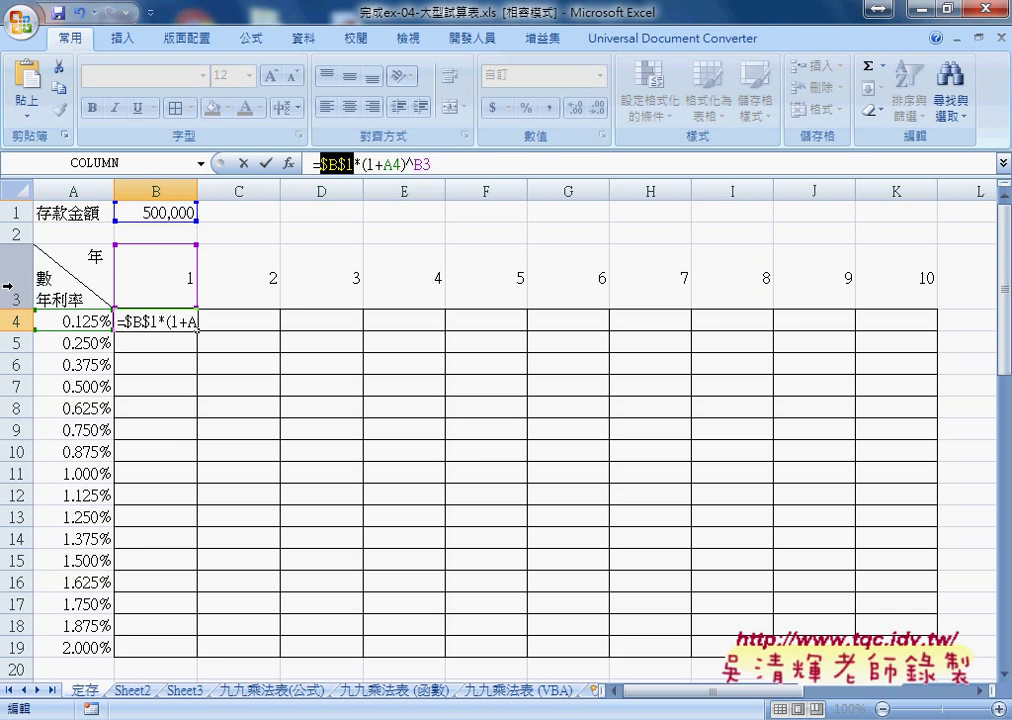
click(383, 164)
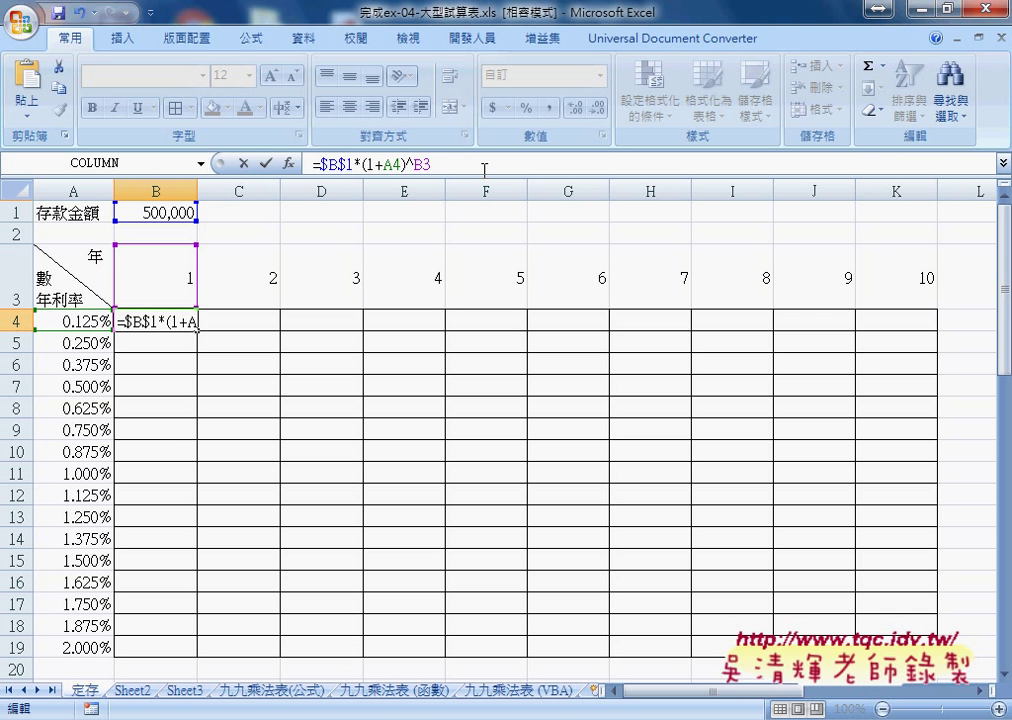
text($)
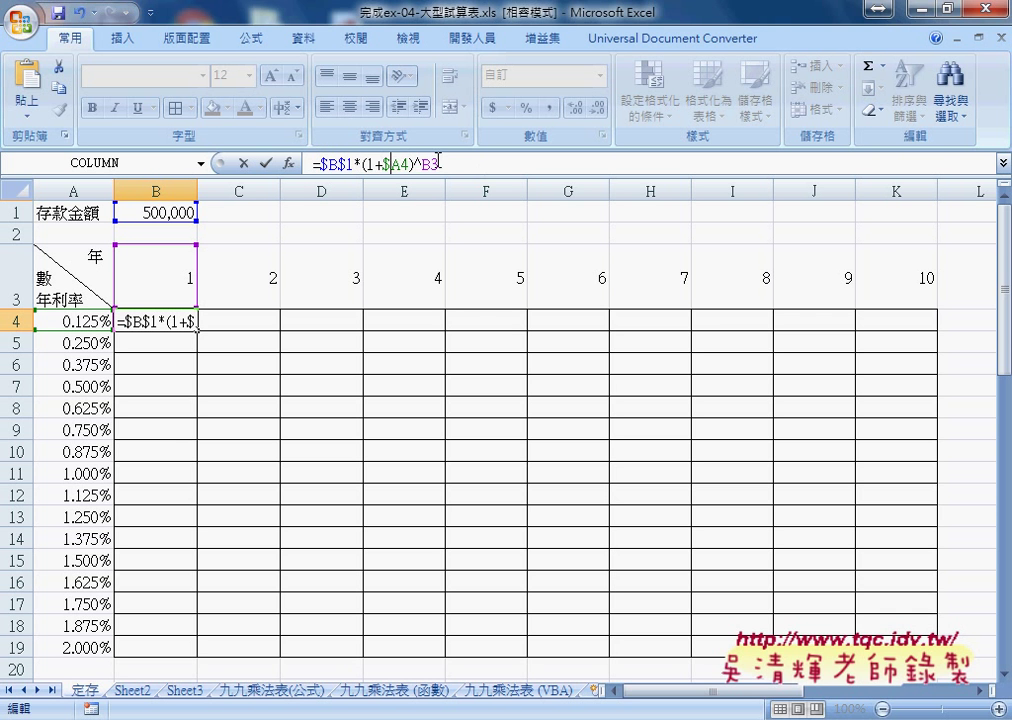
key(Right)
key(Right)
key(Right)
text($)
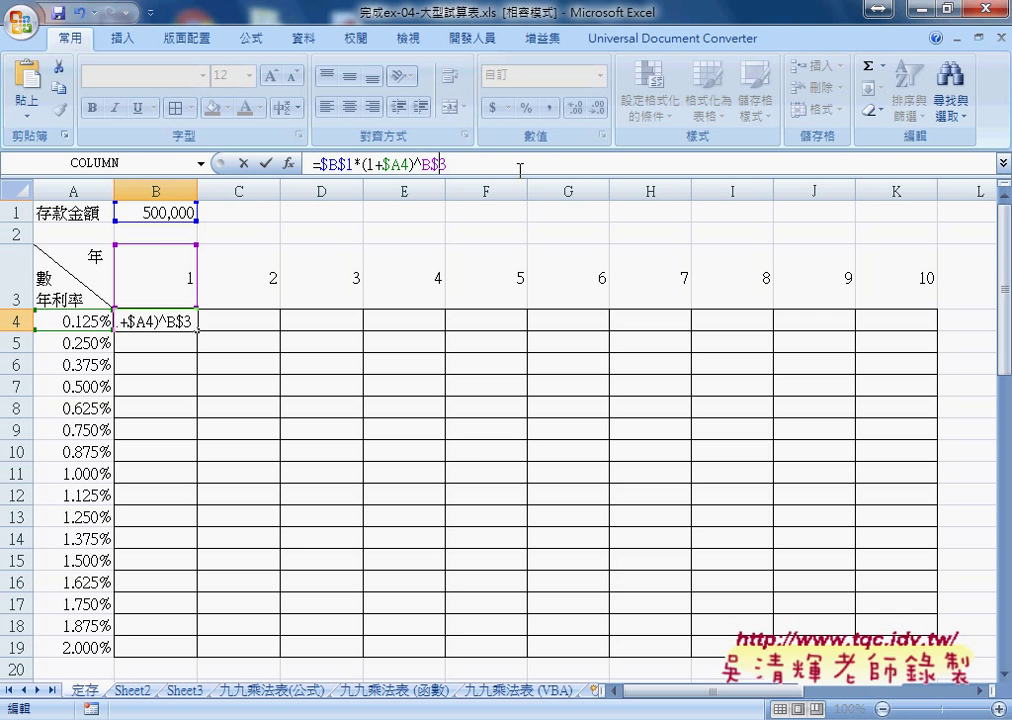
click(266, 163)
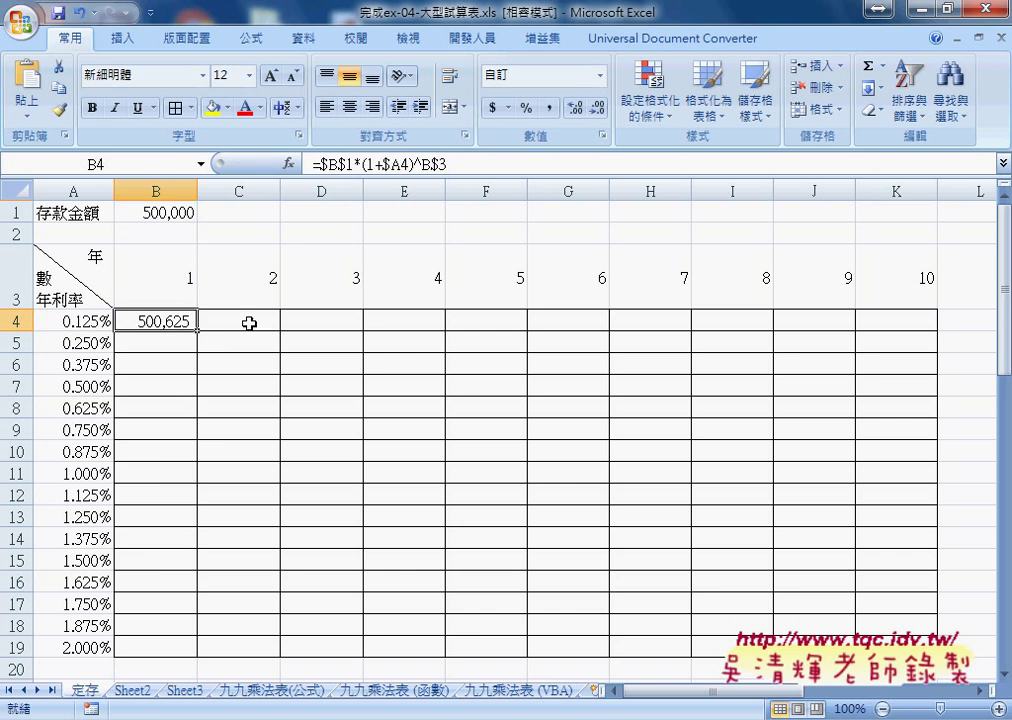
Copy B4's formula down to B19 and across to column K, filling B4:K19
drag(198, 332, 199, 647)
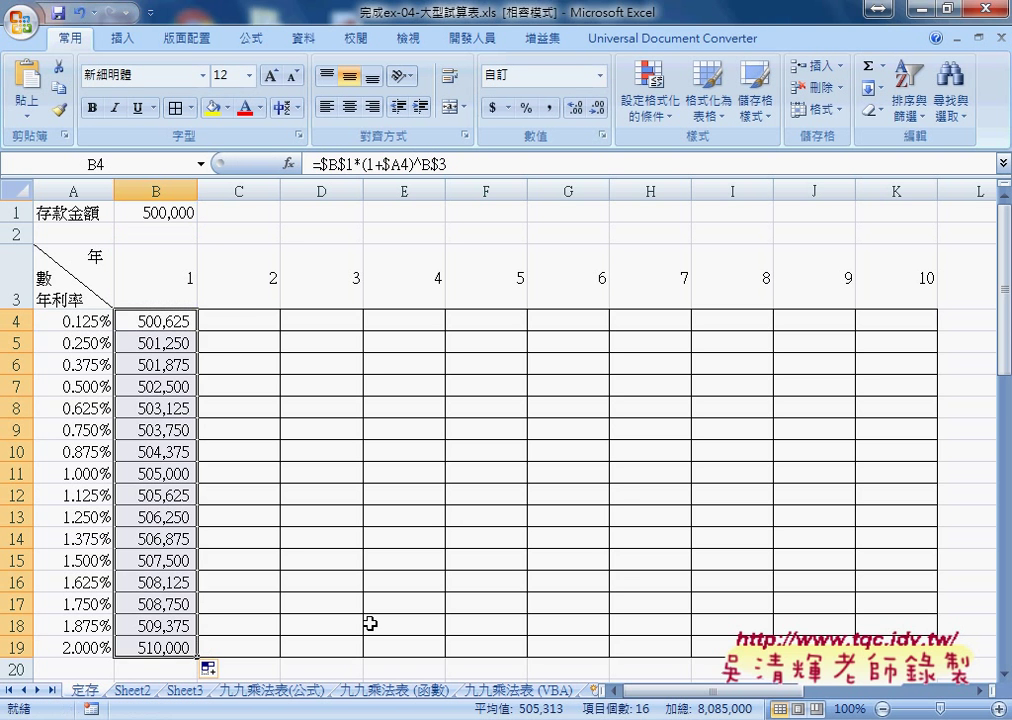
drag(199, 657, 937, 656)
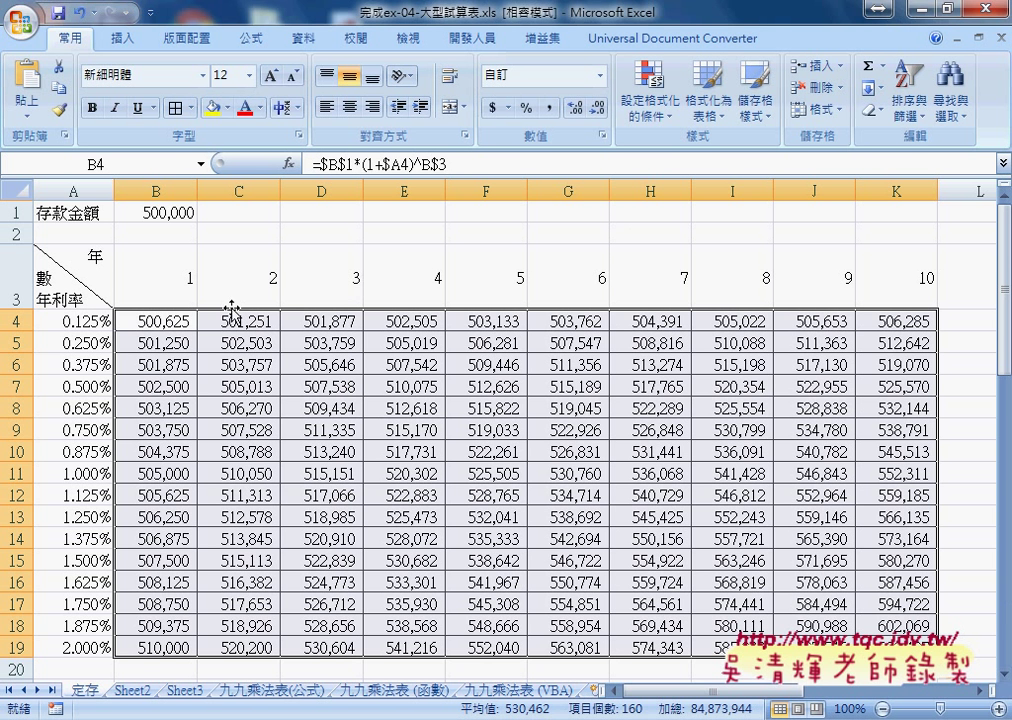
click(157, 322)
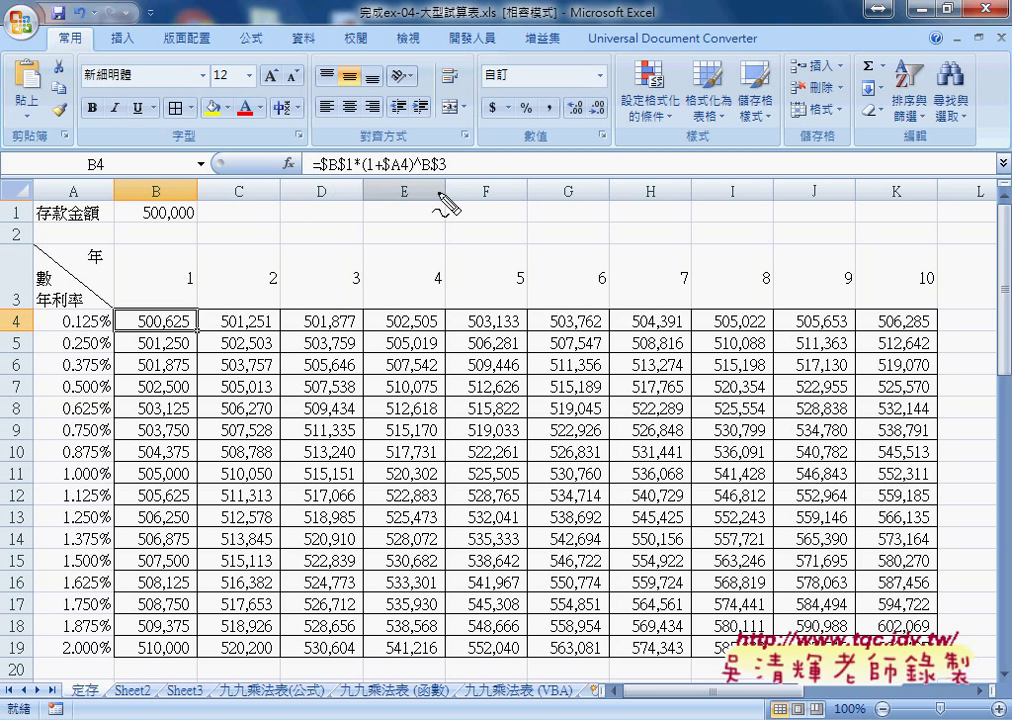
drag(193, 222, 150, 221)
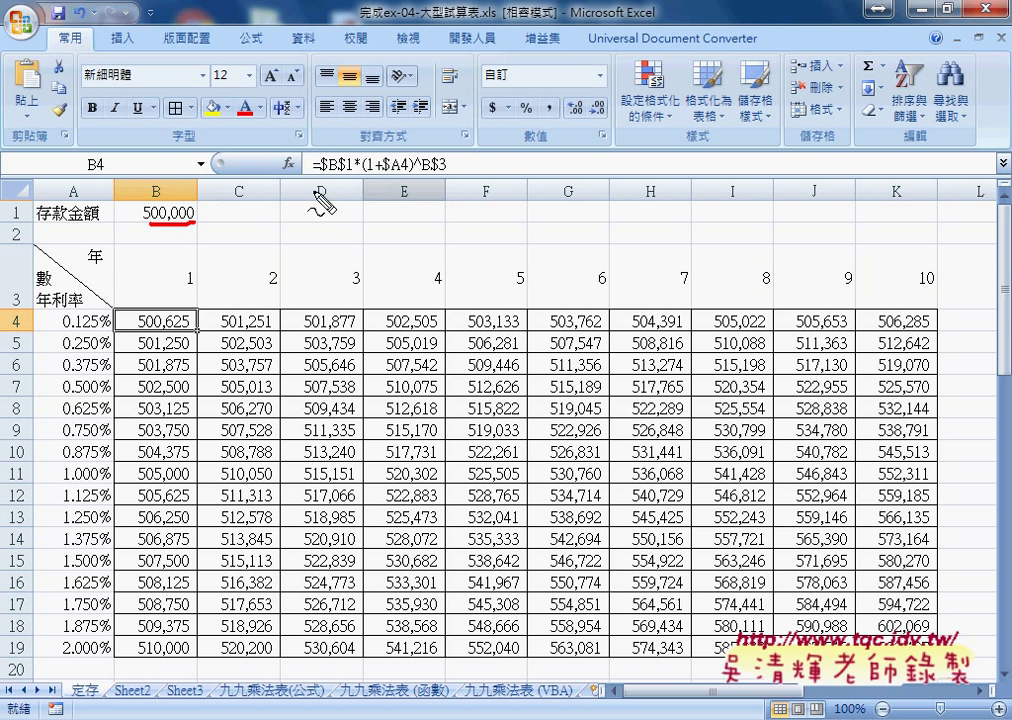
drag(355, 172, 318, 177)
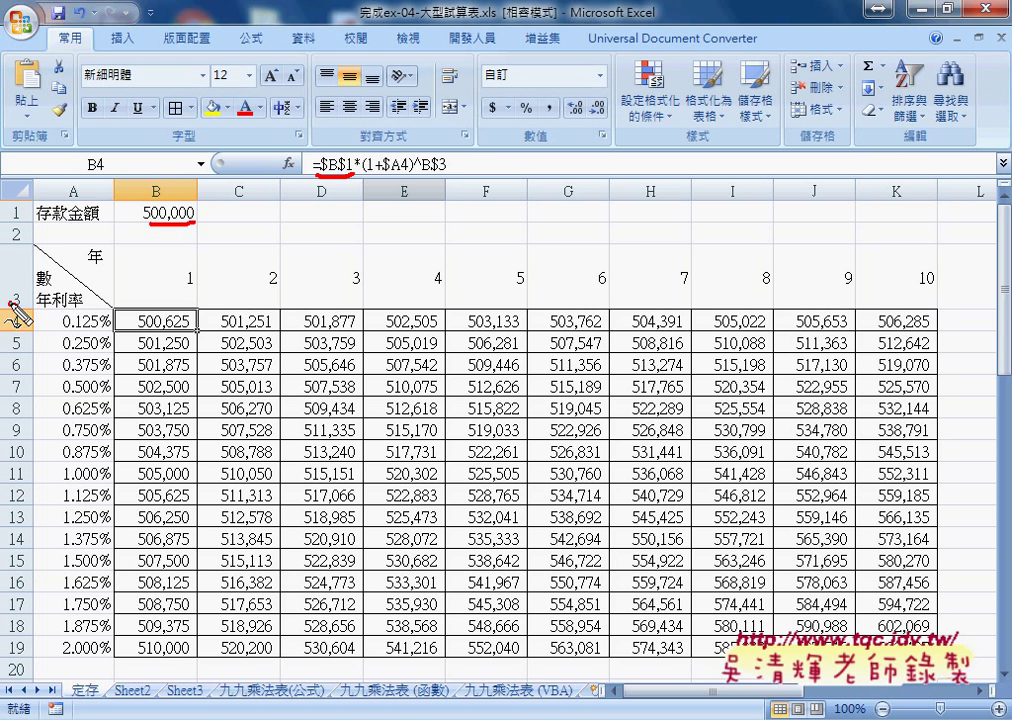
drag(20, 289, 22, 300)
drag(78, 181, 80, 190)
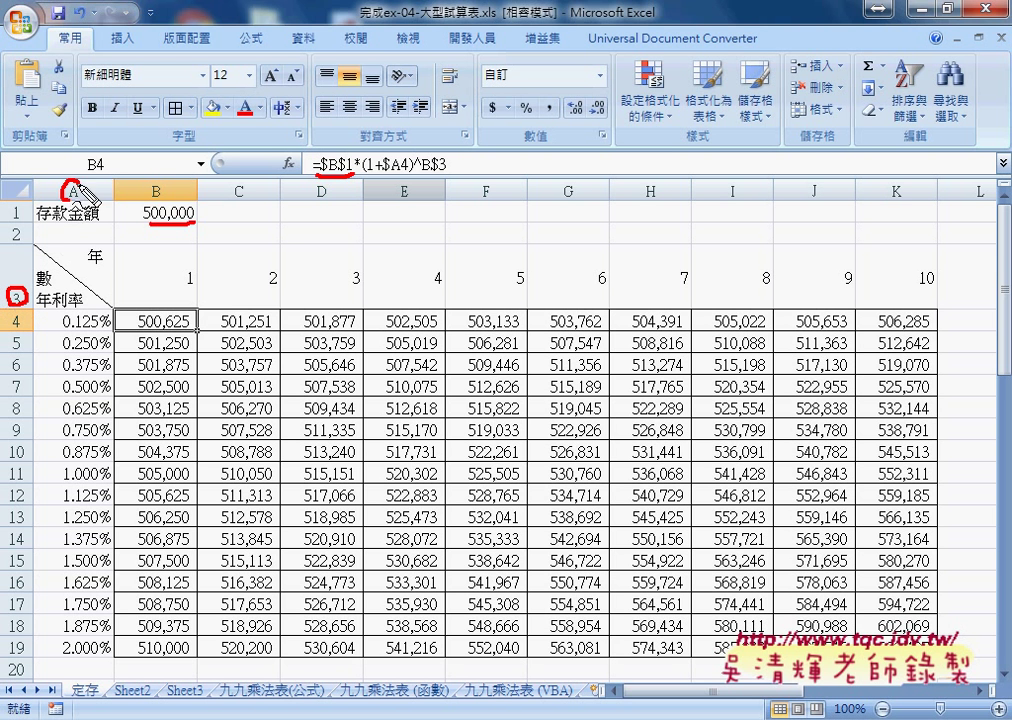
drag(384, 172, 446, 171)
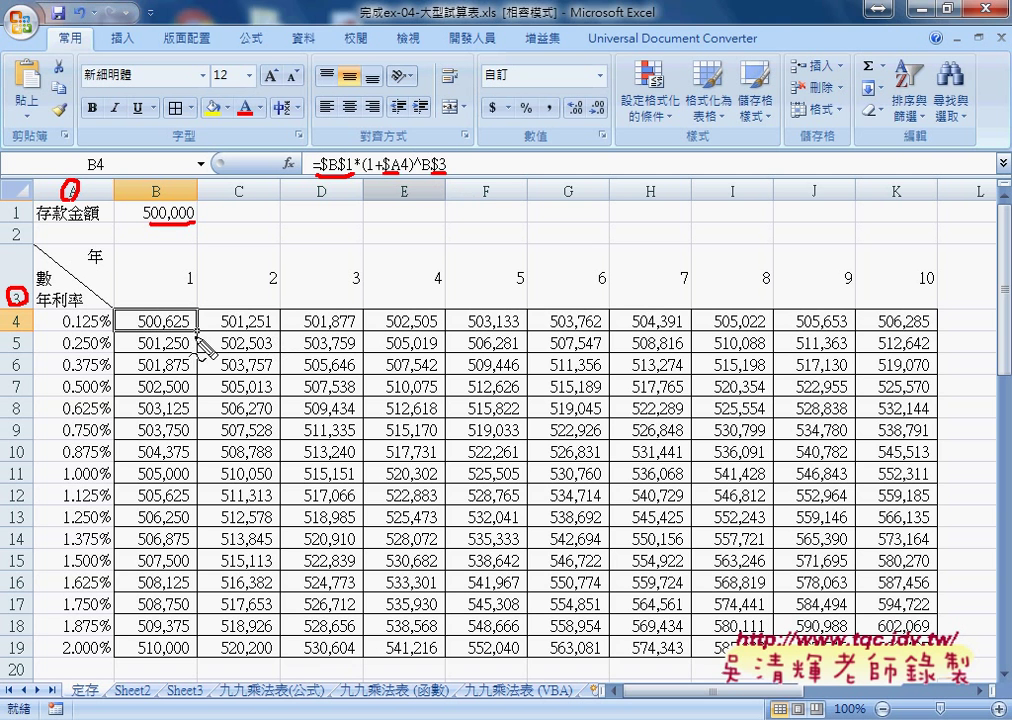
mouse_move(196, 322)
mouse_down()
mouse_move(199, 390)
mouse_move(300, 384)
mouse_up()
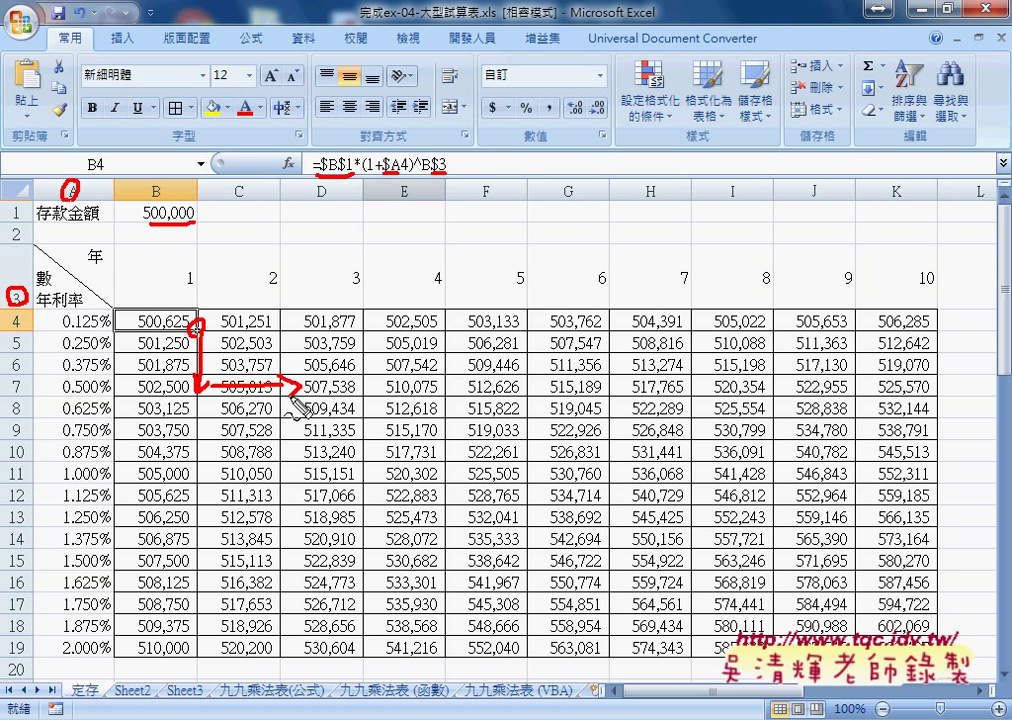
key(Escape)
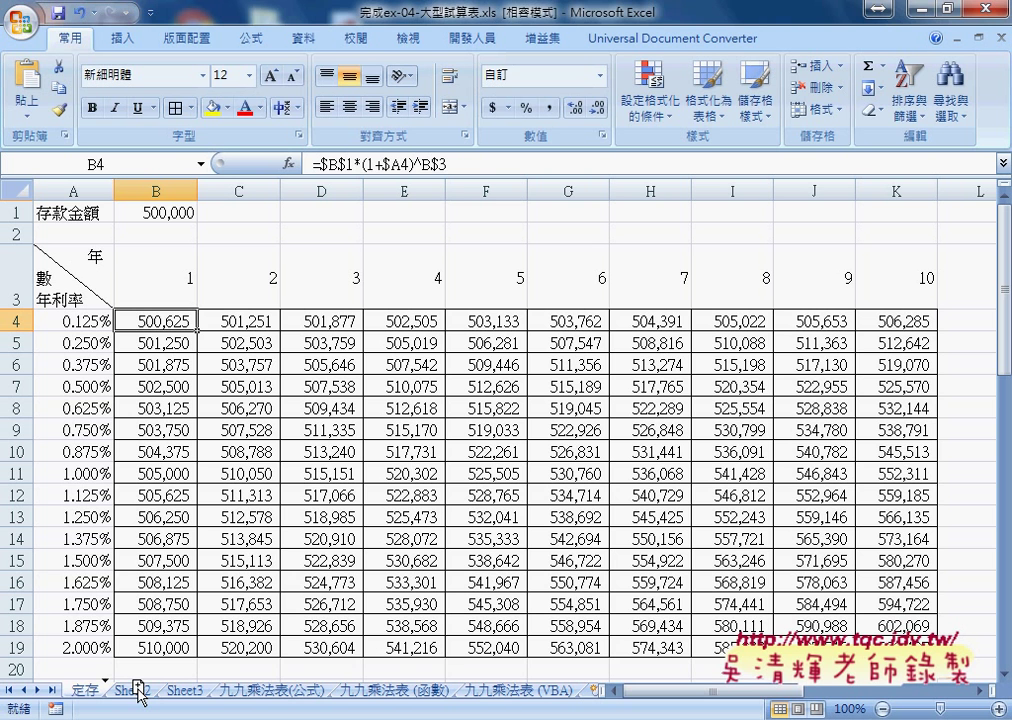
Duplicate the 定存 sheet tab and rename the copy 定存 (函數) using Chinese input
drag(137, 690, 137, 690)
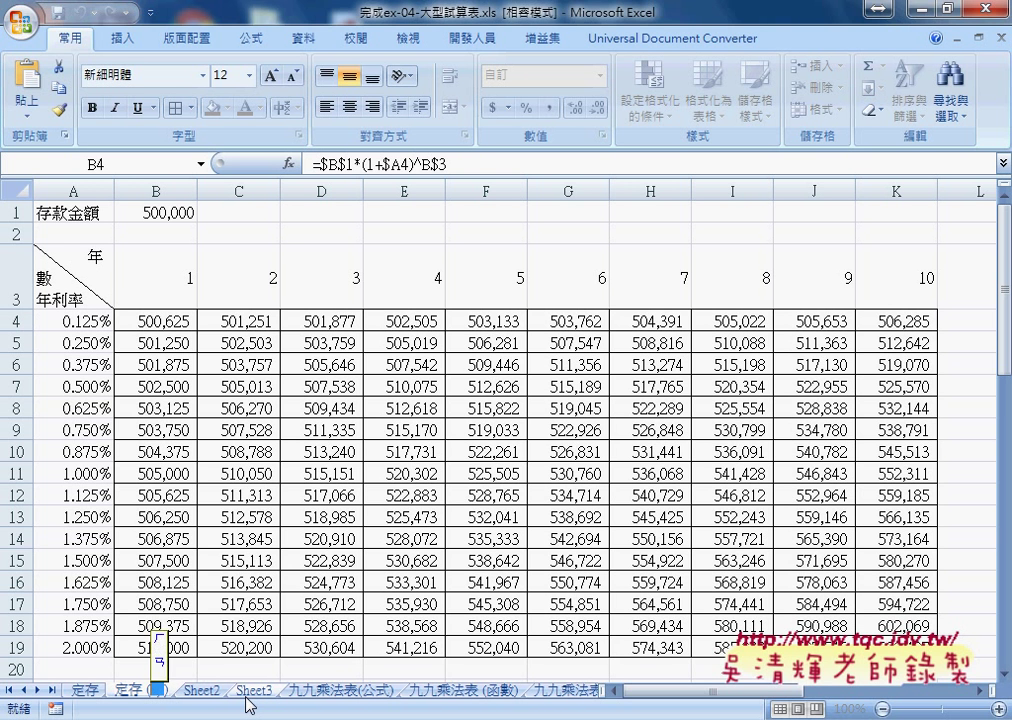
text(寒)
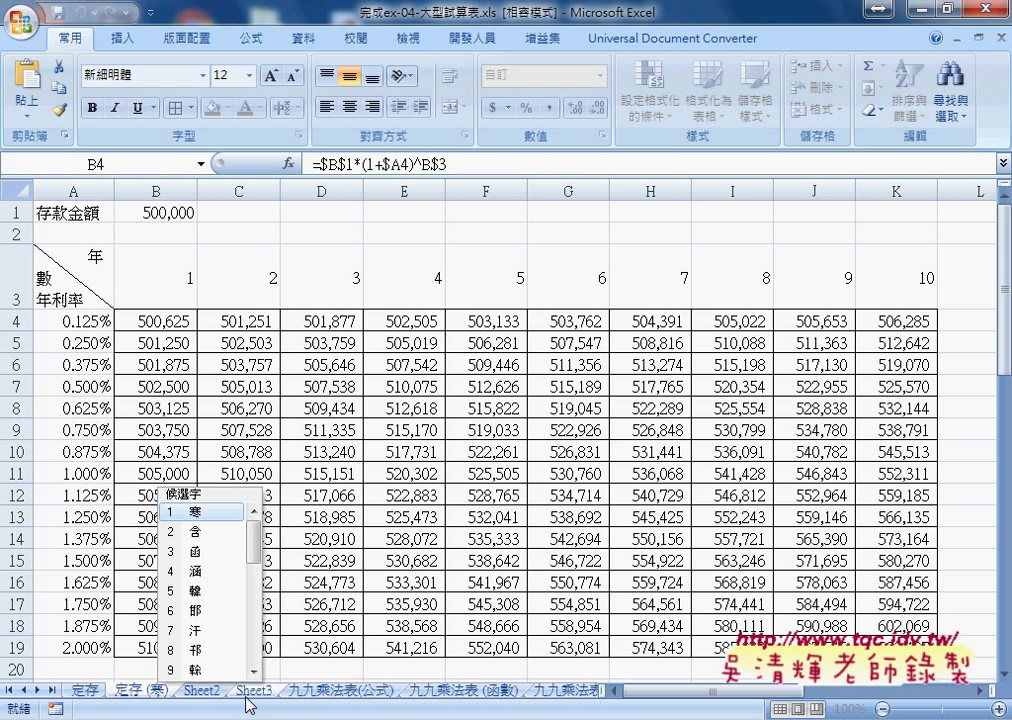
key(Down)
key(Down)
key(Page_Down)
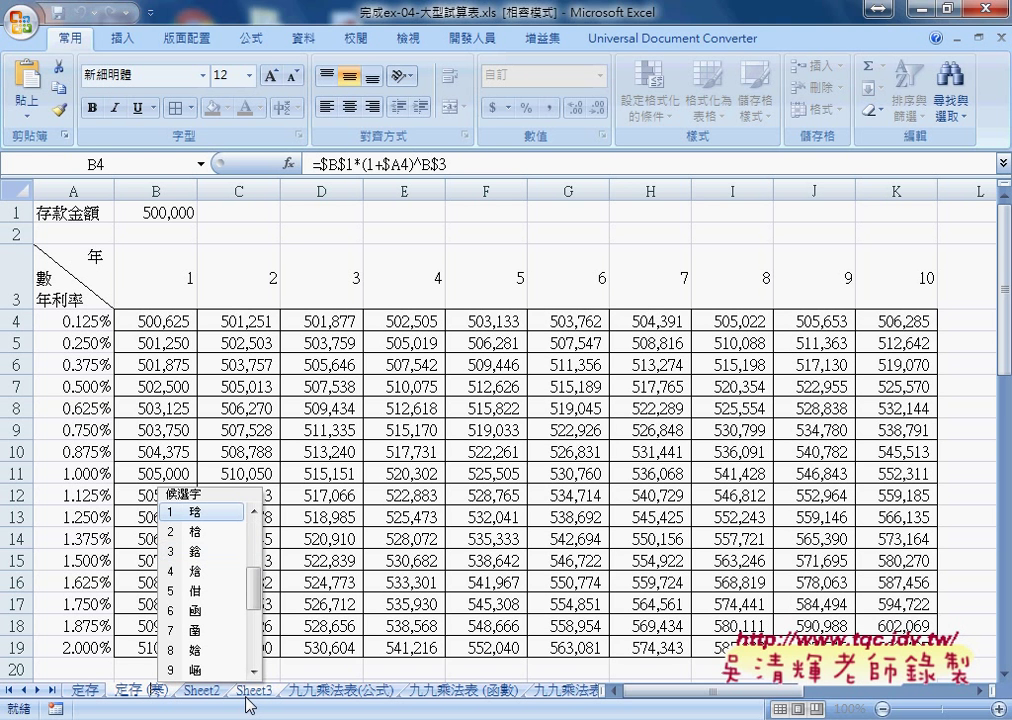
key(Escape)
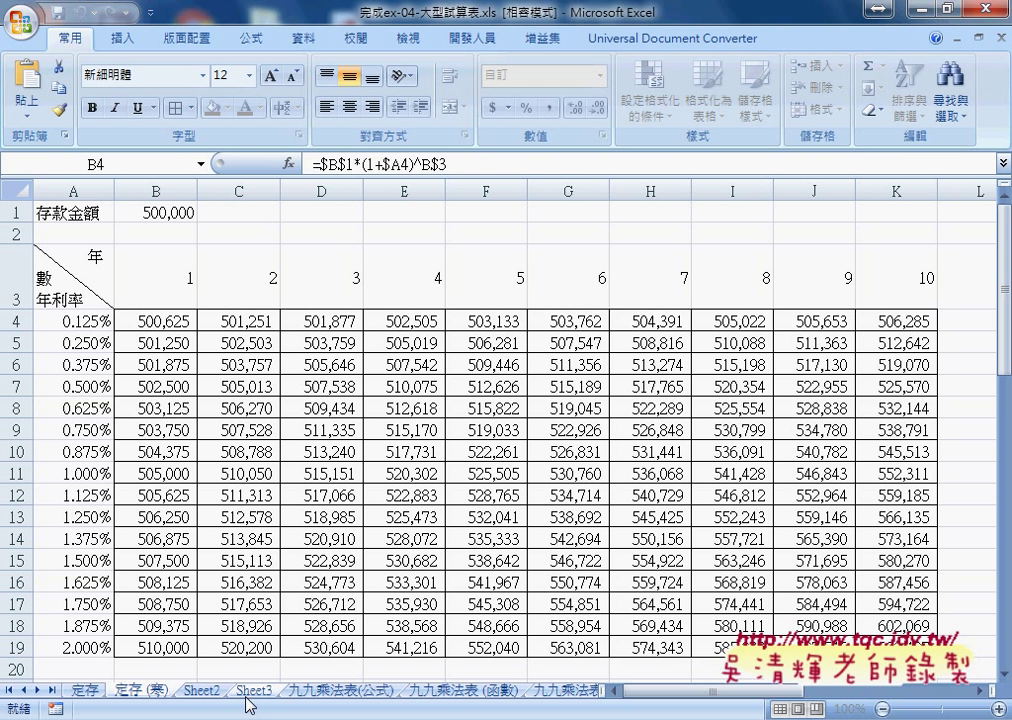
key(Down)
key(Return)
text(數)
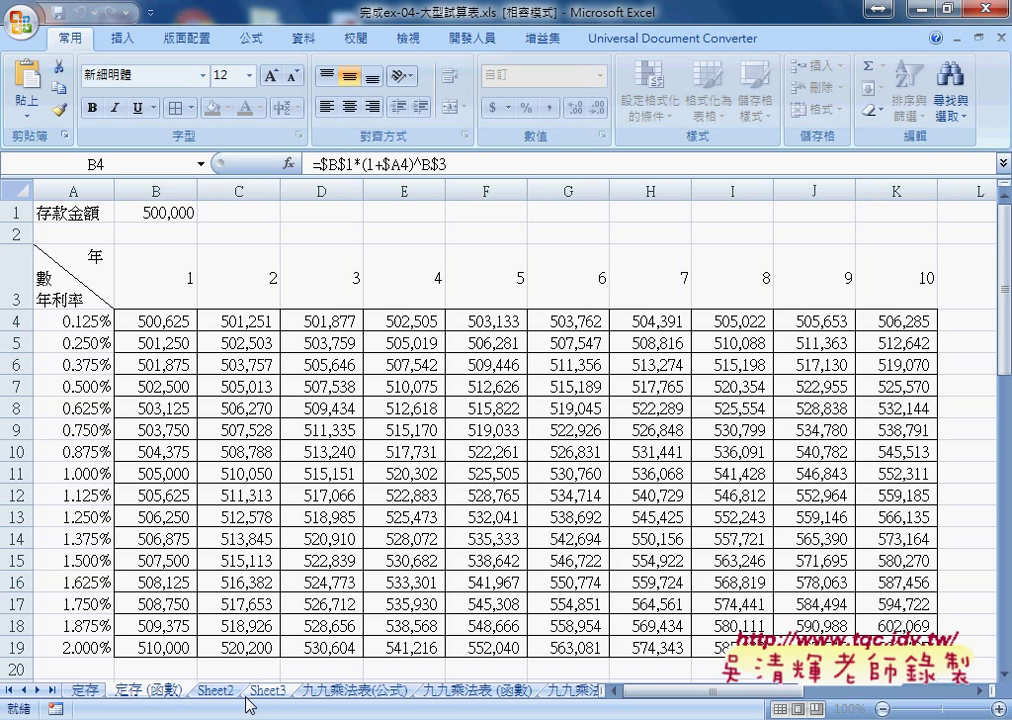
key(Return)
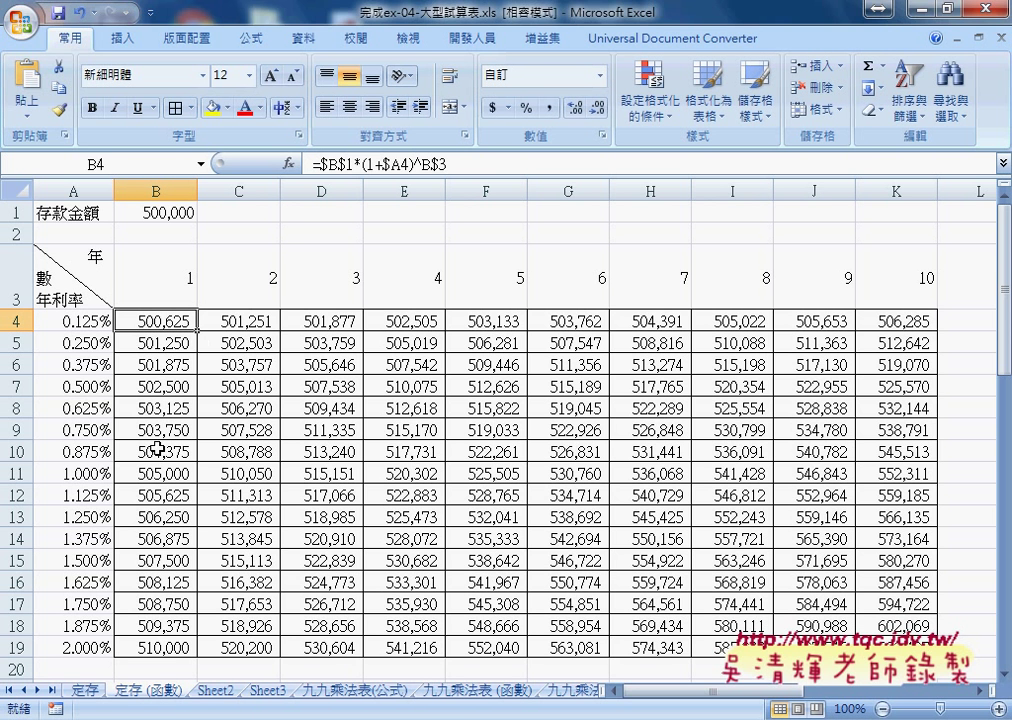
Select B4:K19 with Ctrl+Shift+arrows and delete its values
key(ctrl+shift+Right)
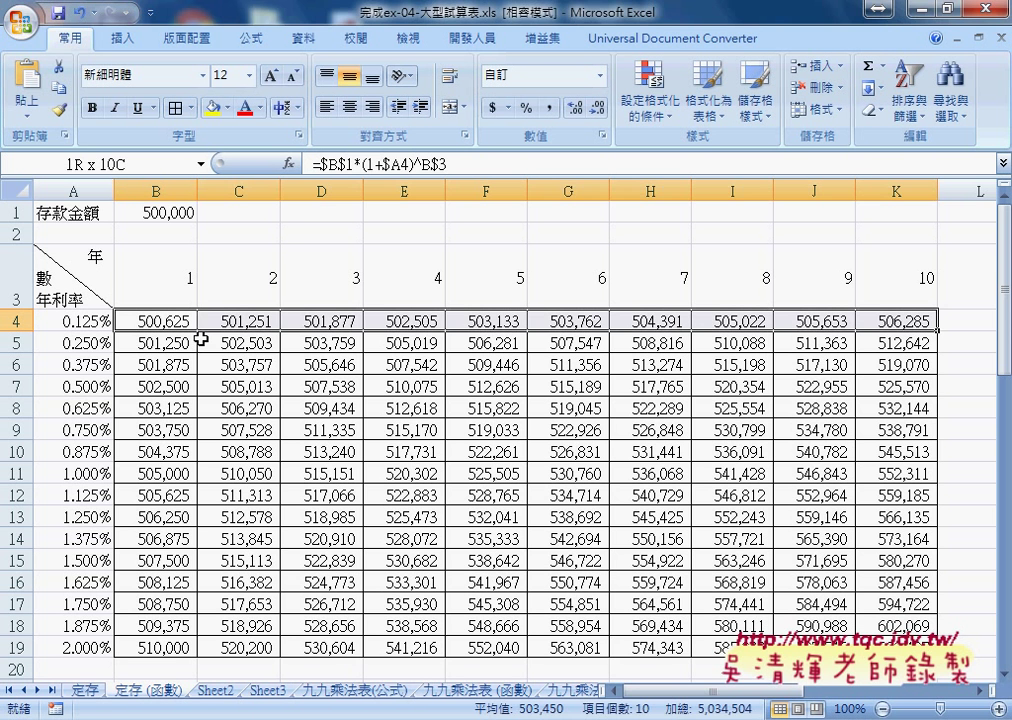
key(ctrl+shift+Down)
key(Delete)
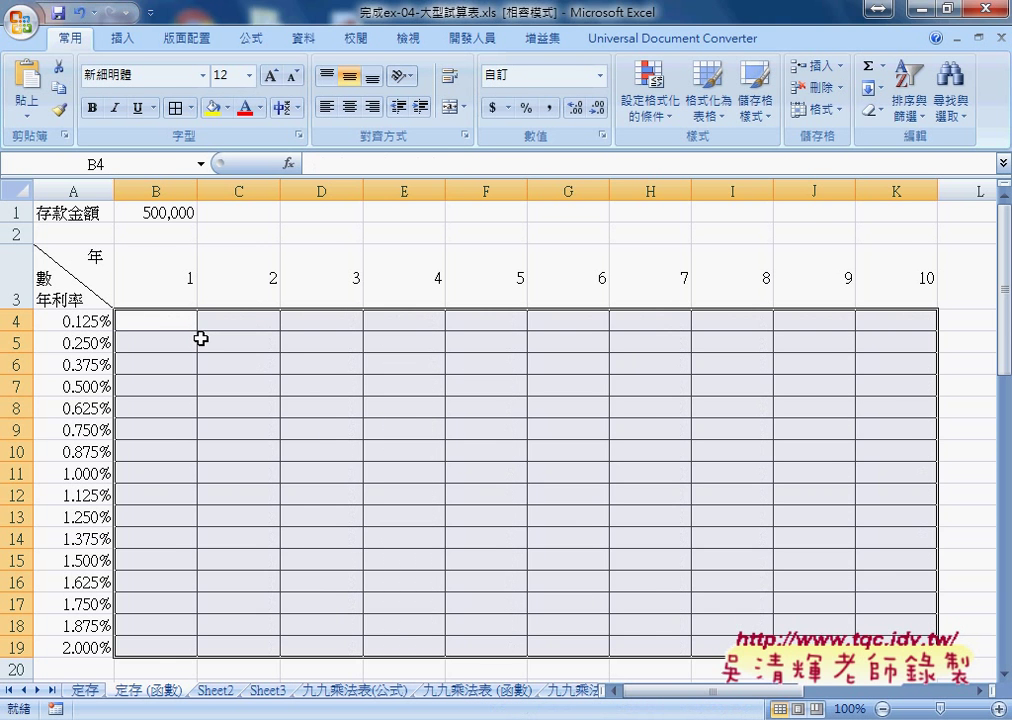
From B4, open Insert Function, filter to the 財務 category and select FV
click(163, 321)
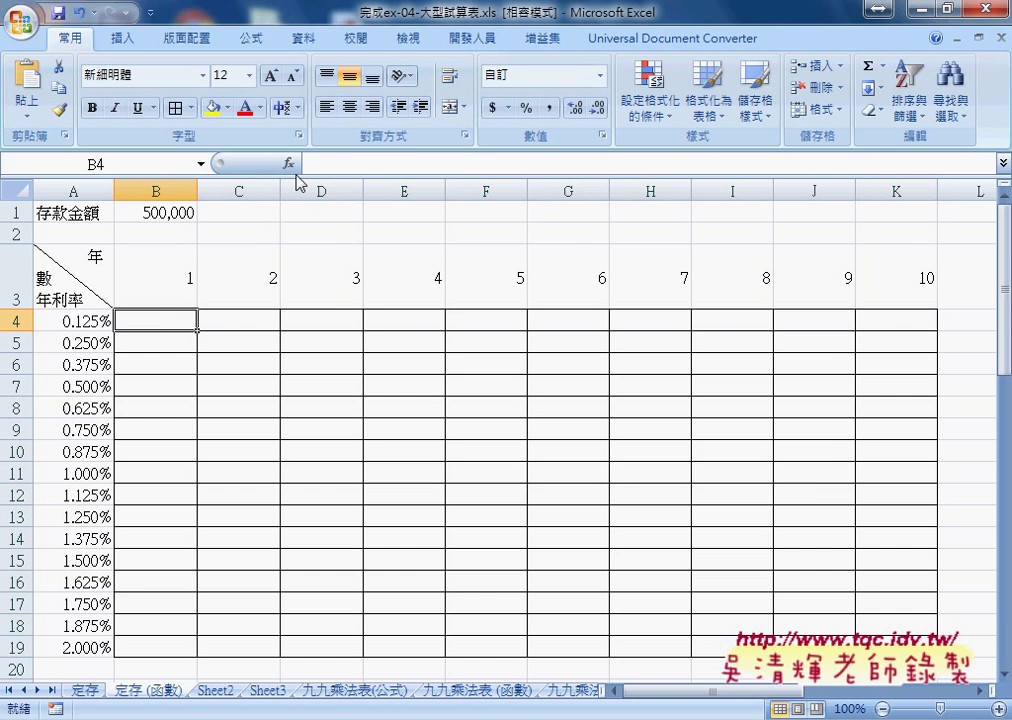
click(290, 165)
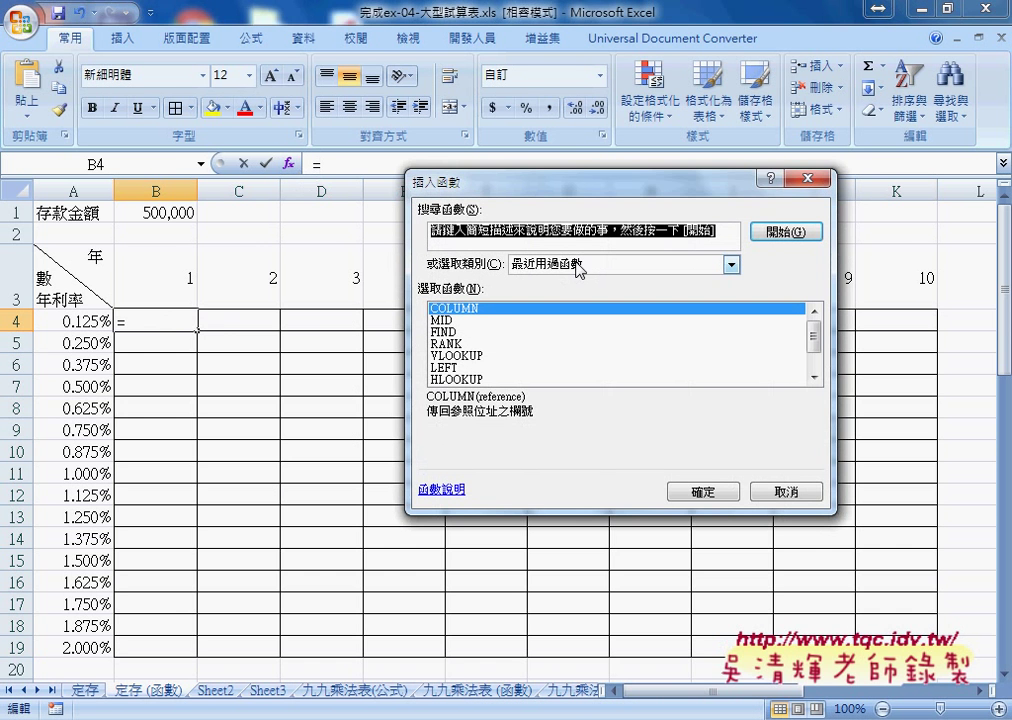
click(578, 265)
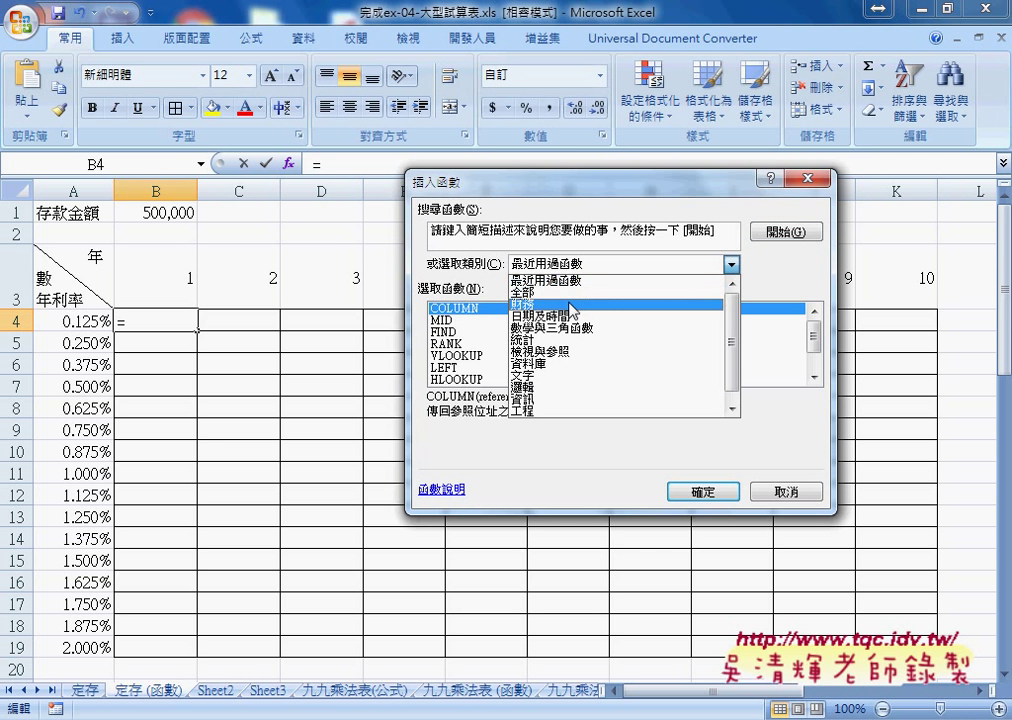
click(572, 306)
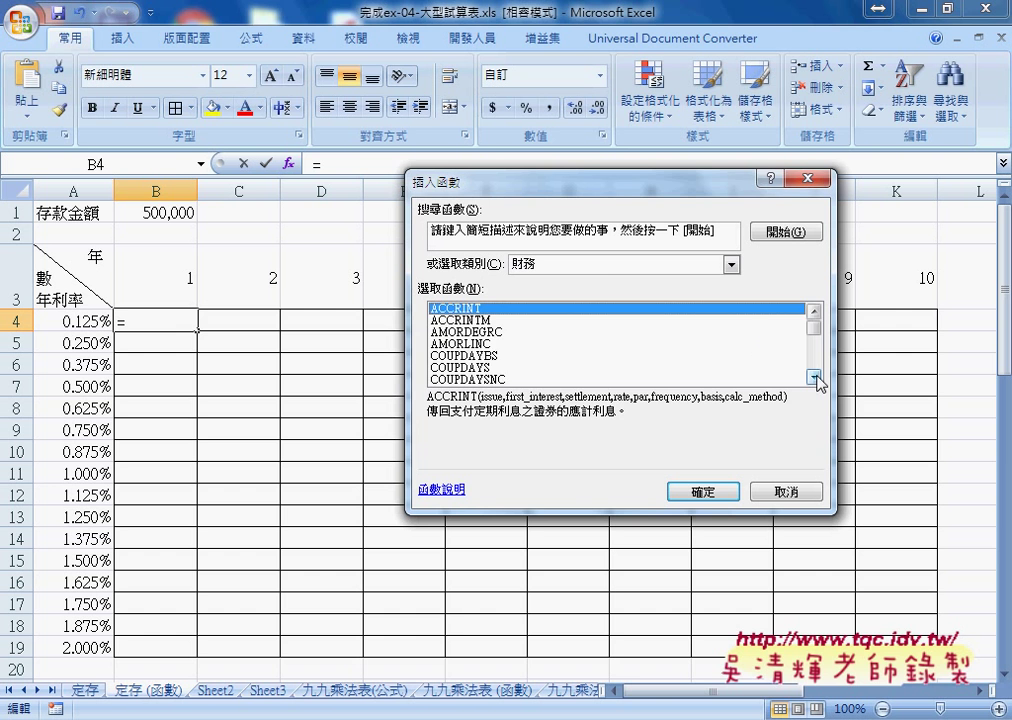
click(816, 377)
click(816, 377)
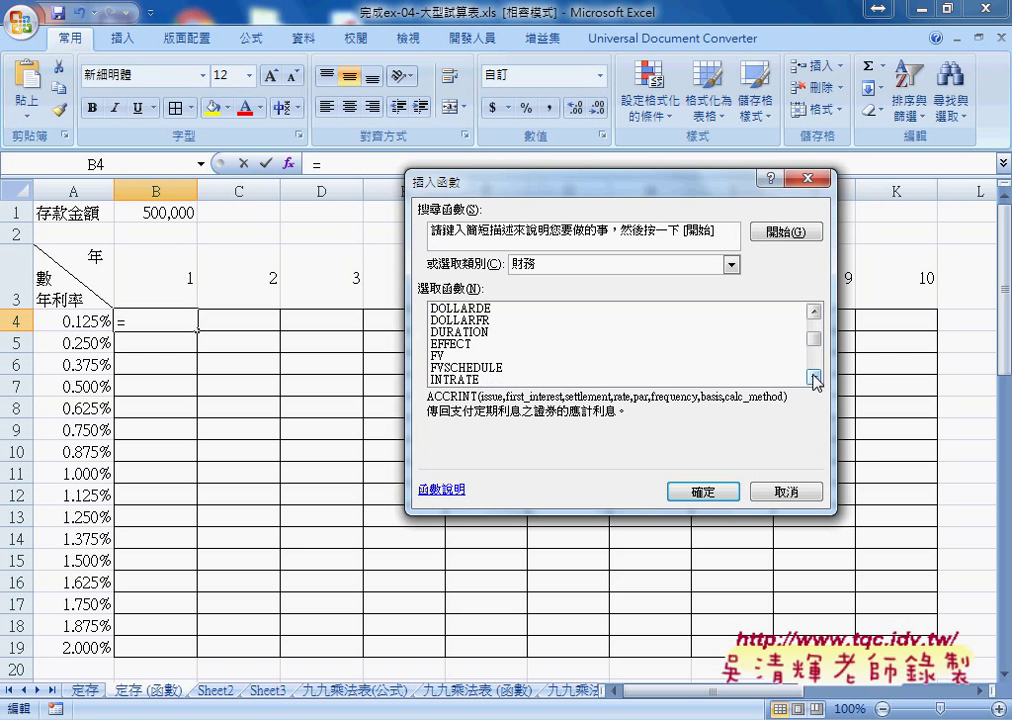
click(585, 356)
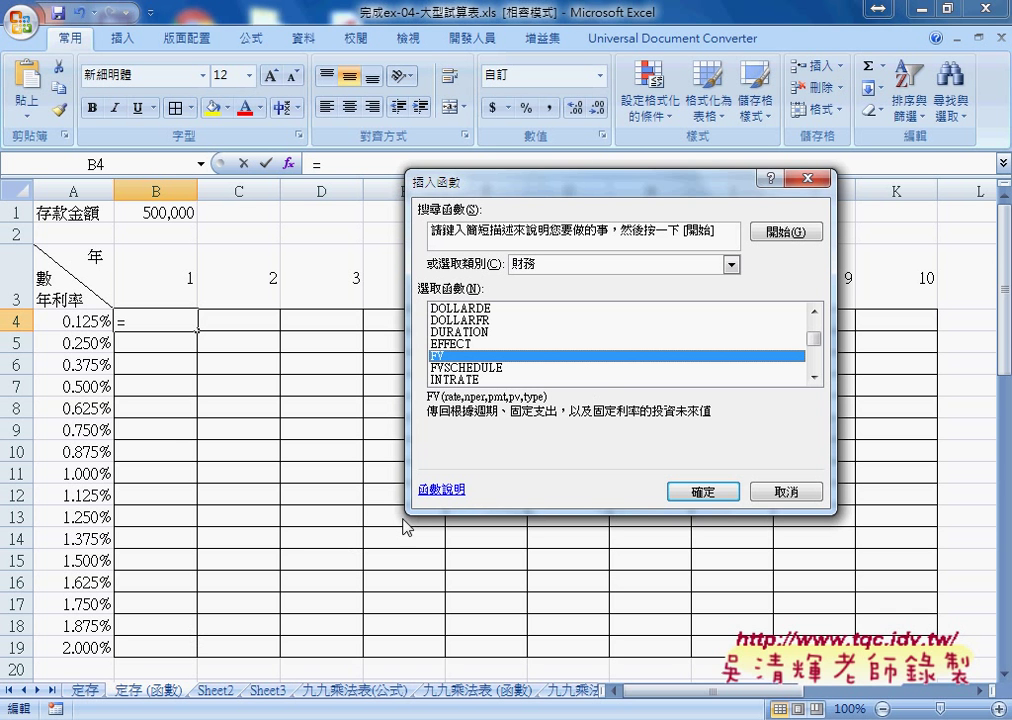
Cancel Insert Function, switch between the 定存 and 定存 (函數) sheets, and drag the 定存 (函數) tab
click(787, 492)
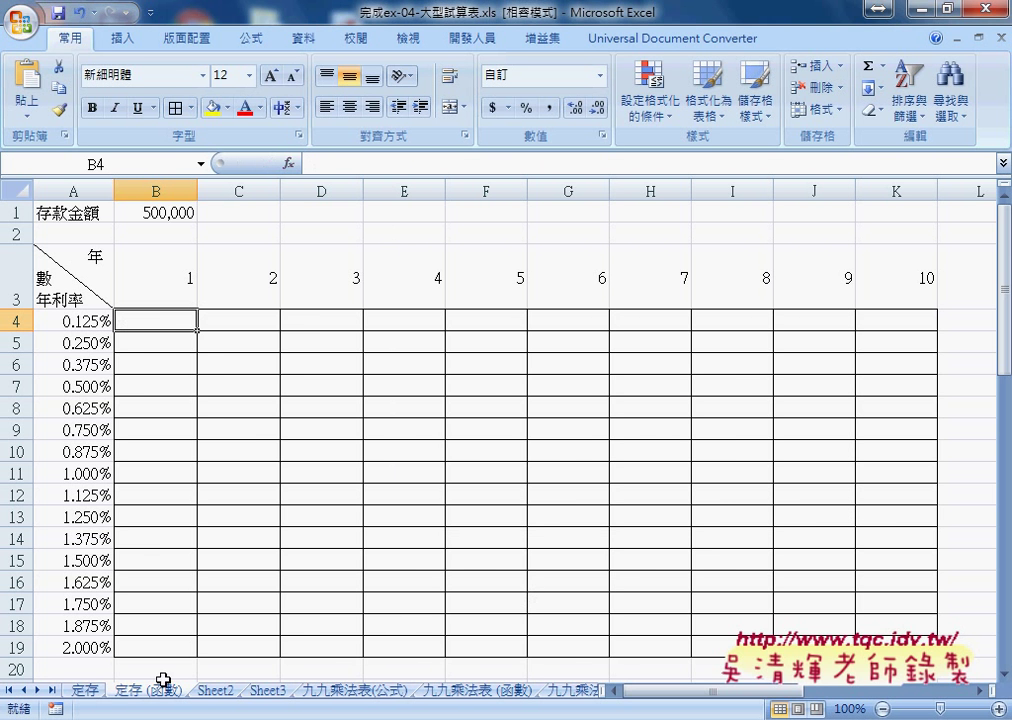
click(84, 692)
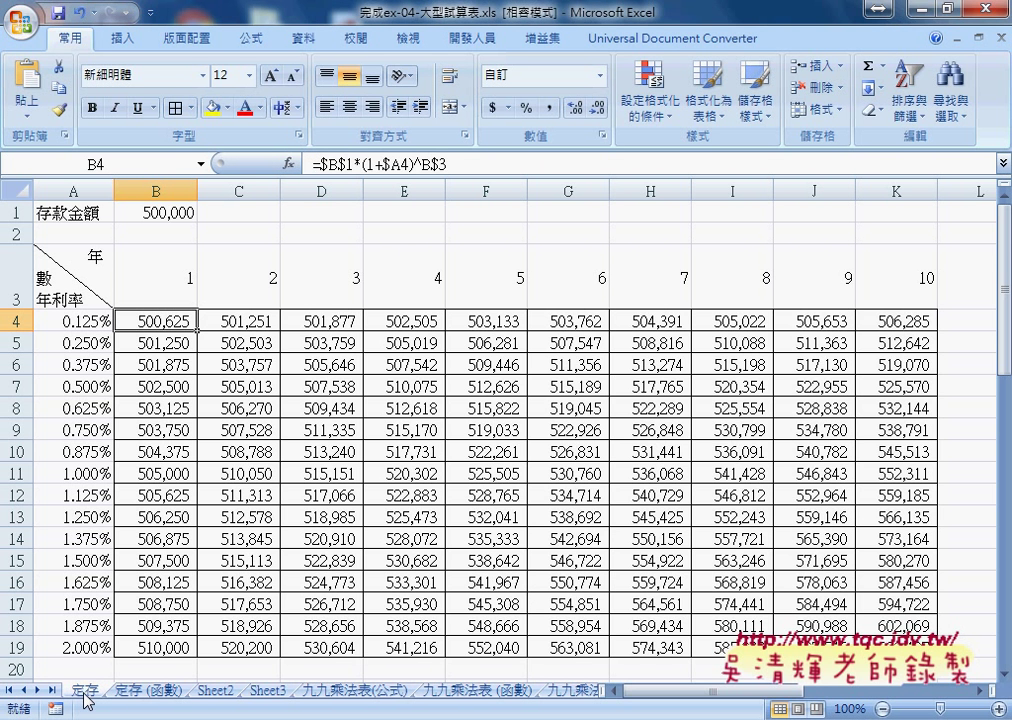
click(155, 692)
drag(155, 692, 214, 688)
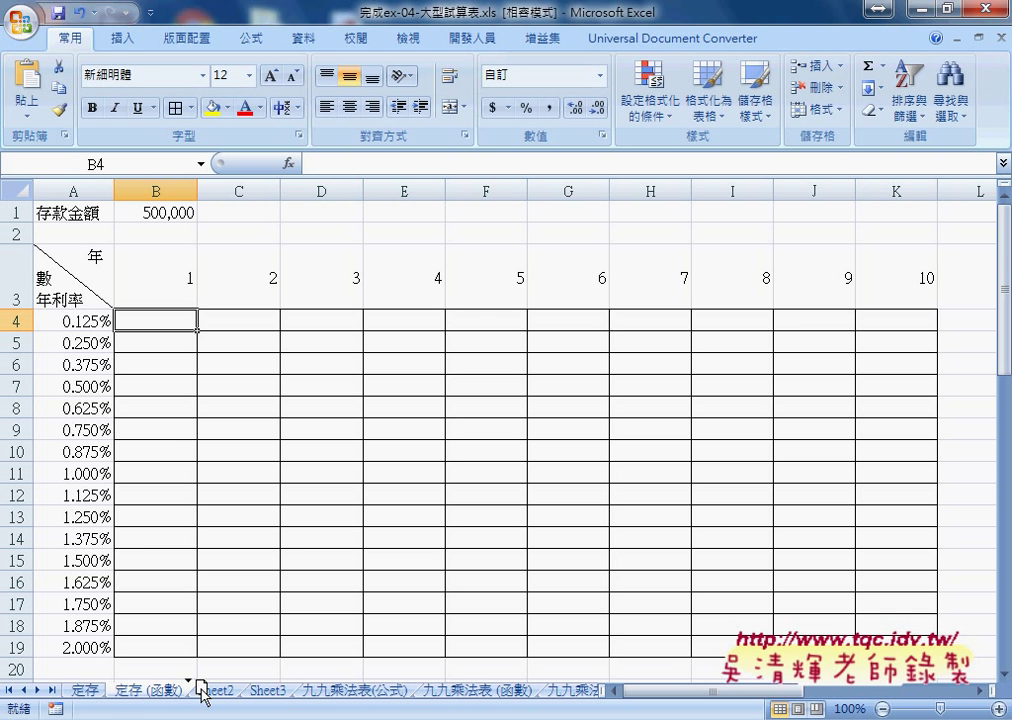
drag(214, 688, 160, 697)
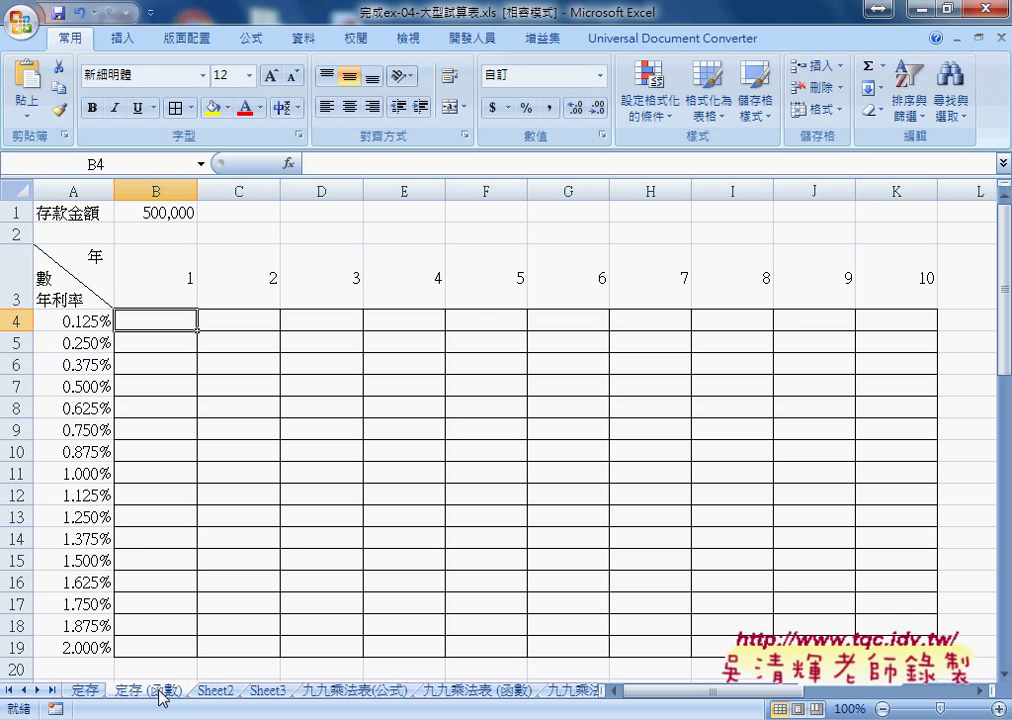